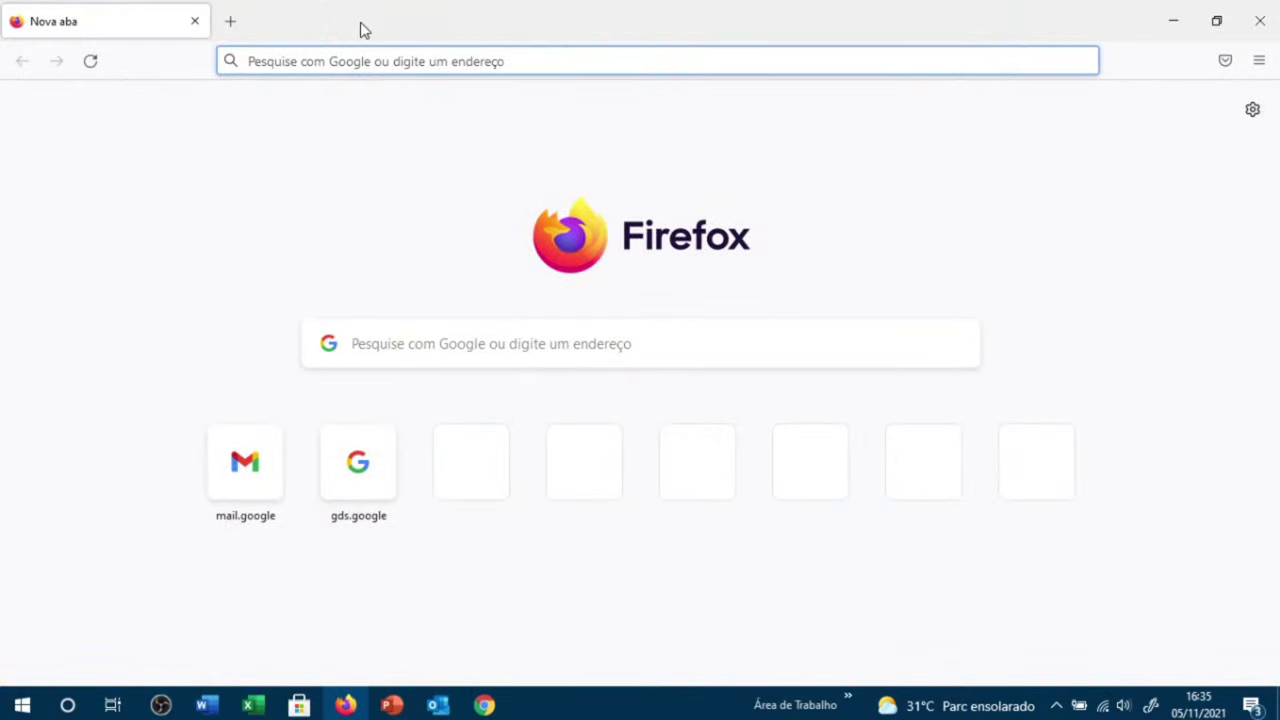
Step: Search Google for zenomedia and follow Zeno Media's site through to Zeno.FM's listening page
type("zeno")
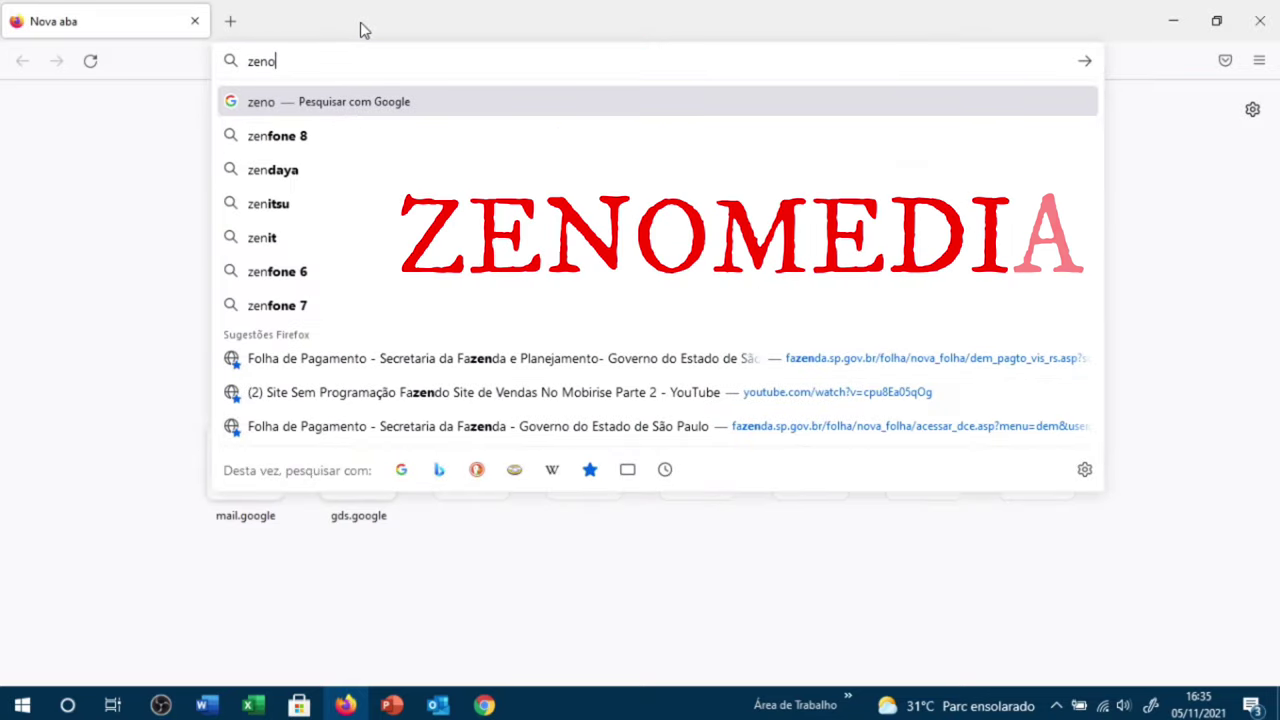
type("media")
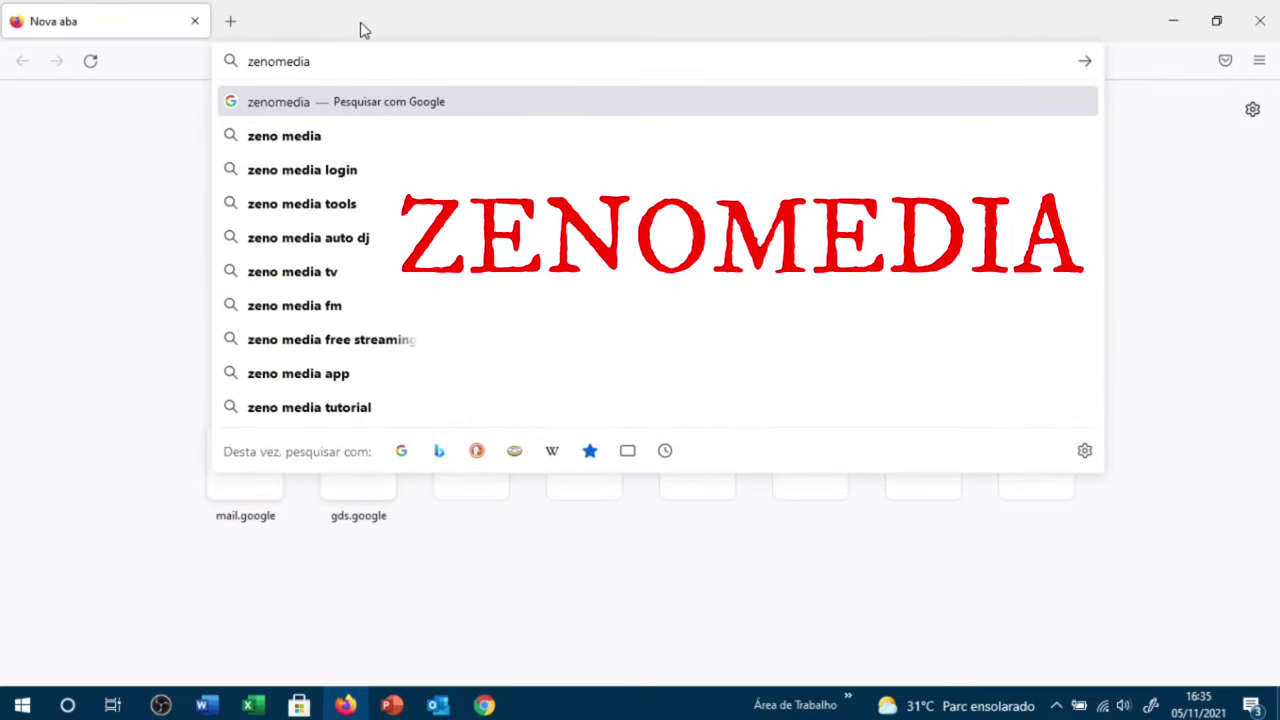
key("Return")
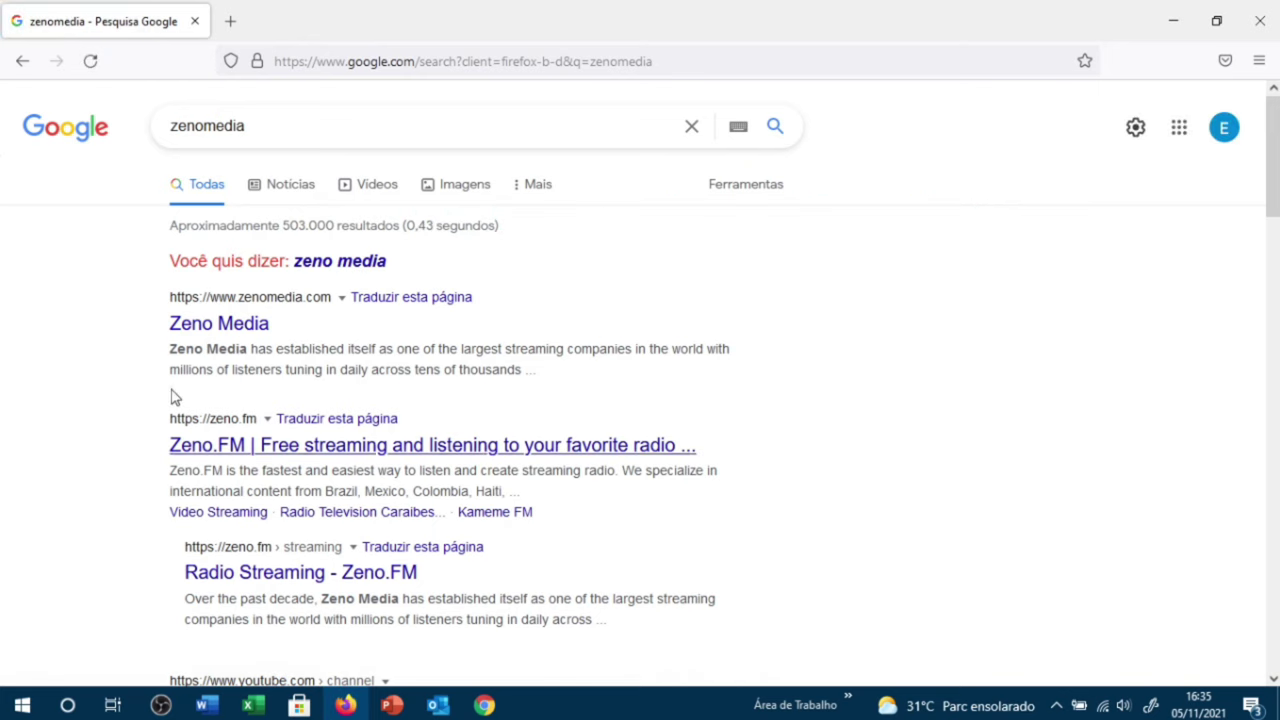
left_click(212, 321)
left_click(245, 328)
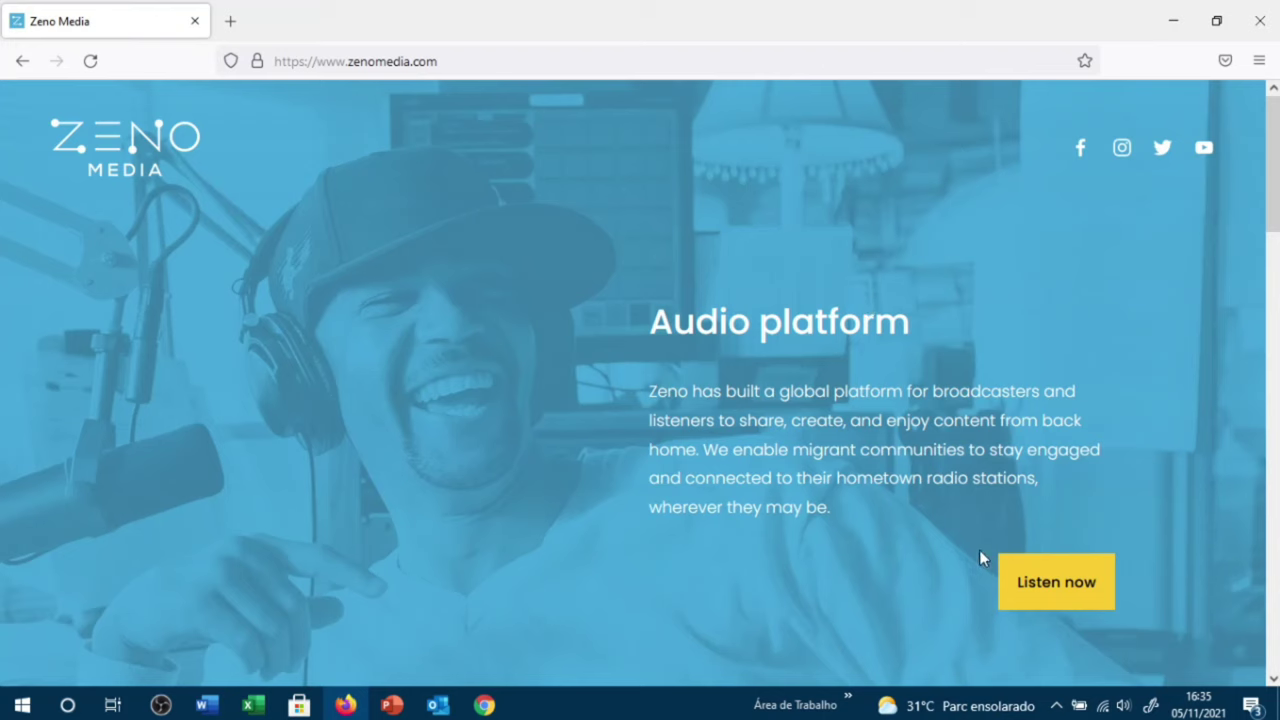
left_click(1055, 588)
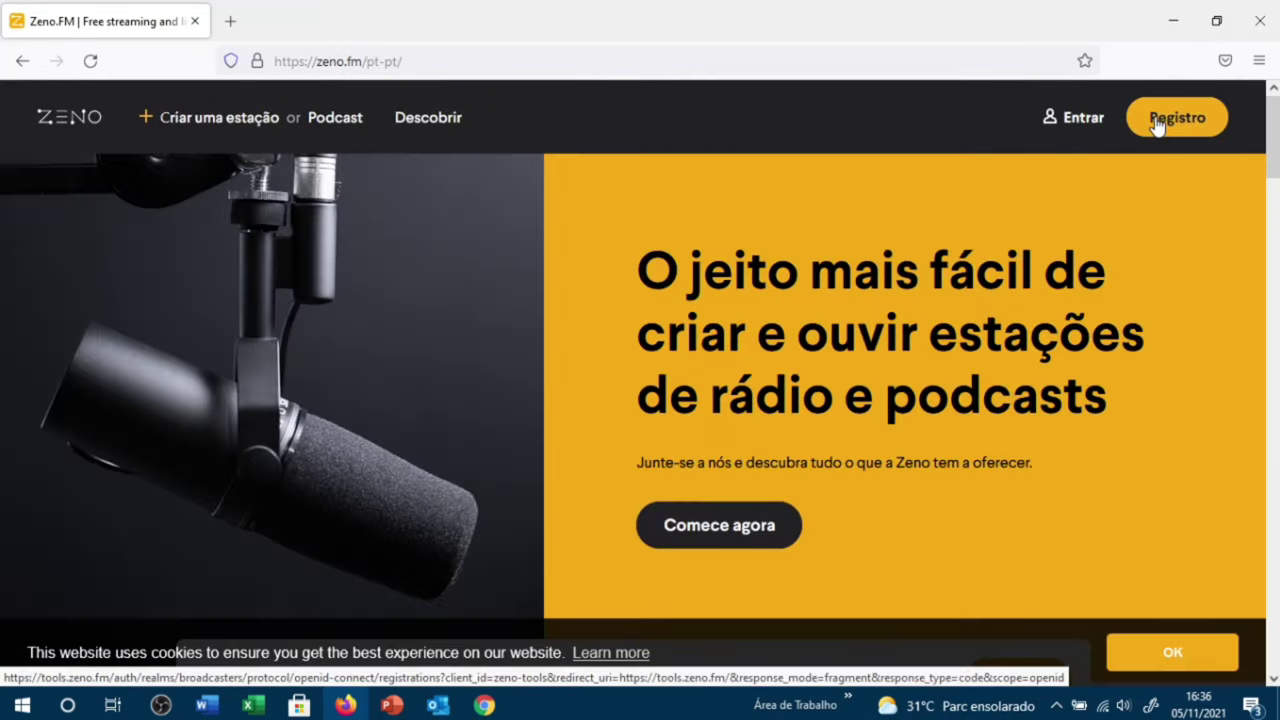
Step: Open the Zeno.FM Registro form and enter the user's first and last name
left_click(1158, 121)
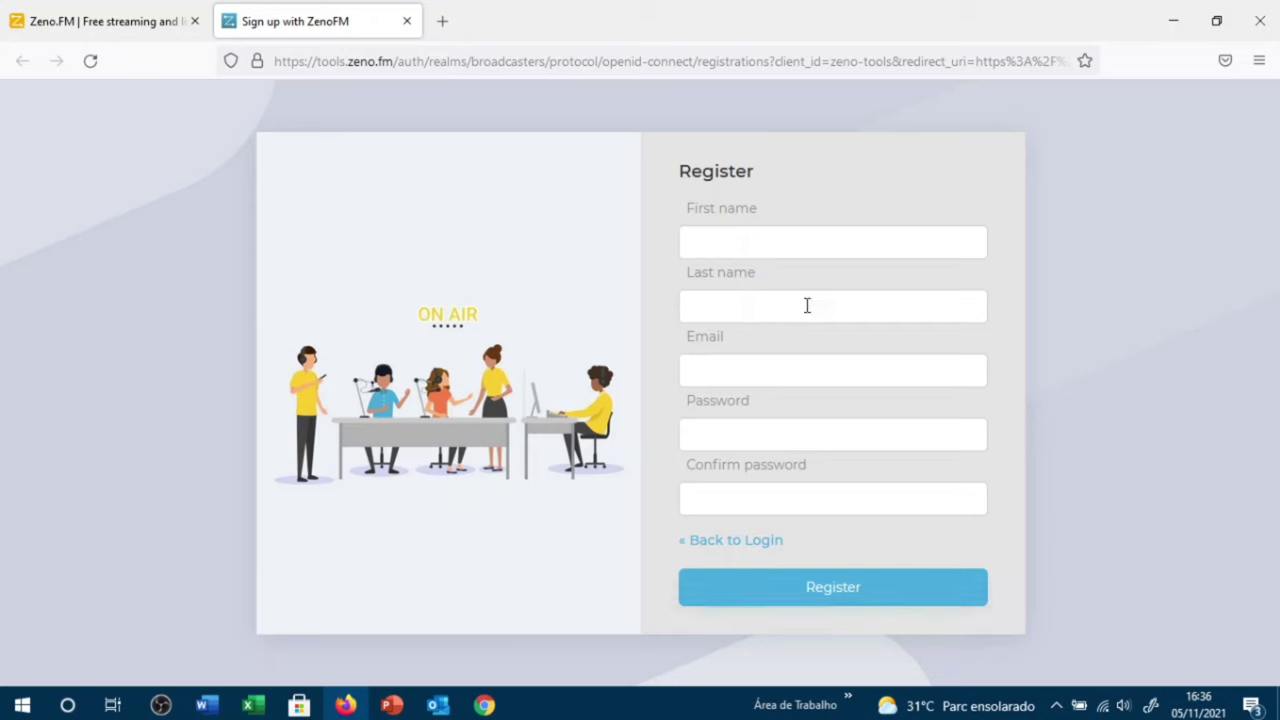
left_click(751, 245)
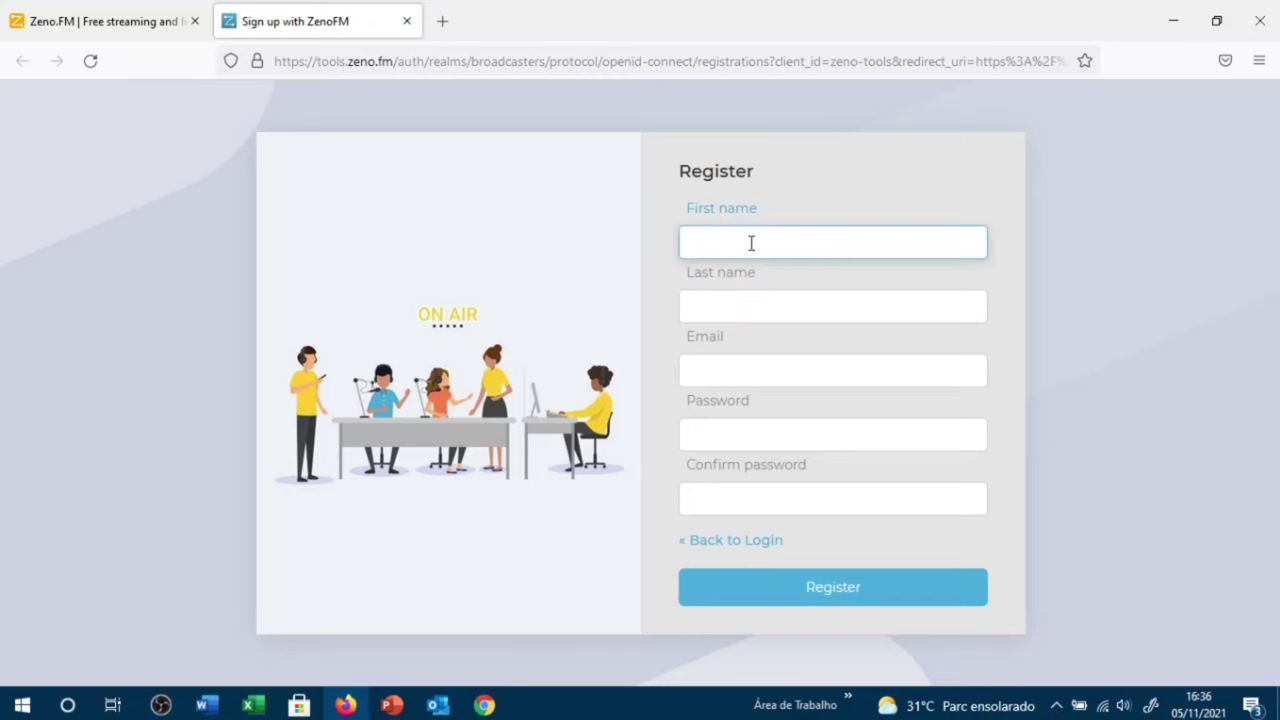
type("Edvaldo")
key("Tab")
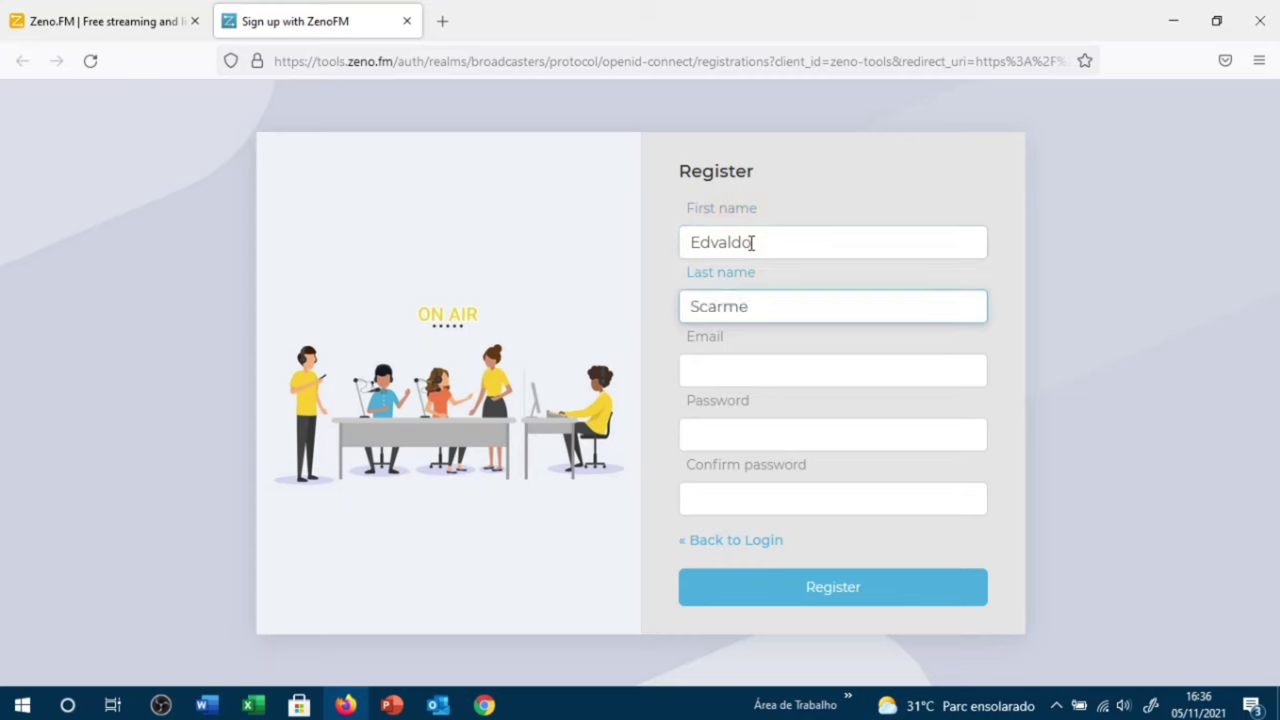
Step: Fill in the e-mail address, a password and its confirmation, then submit the registration
left_click(724, 366)
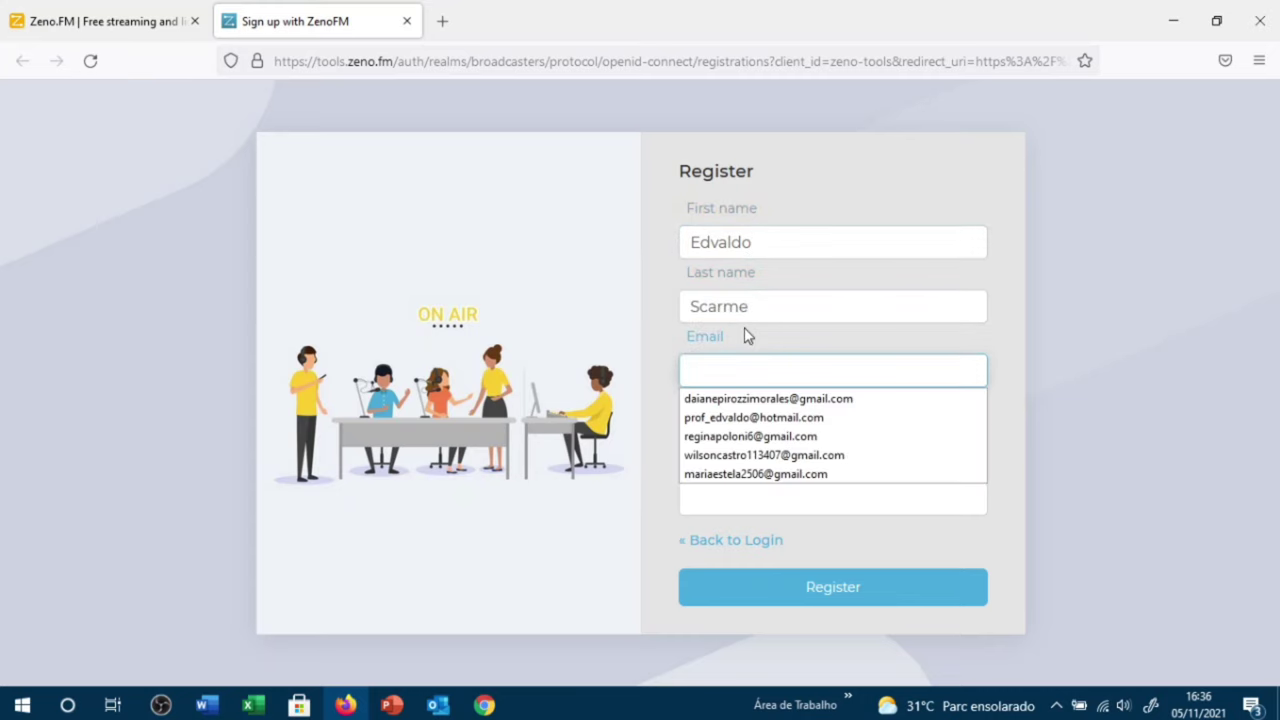
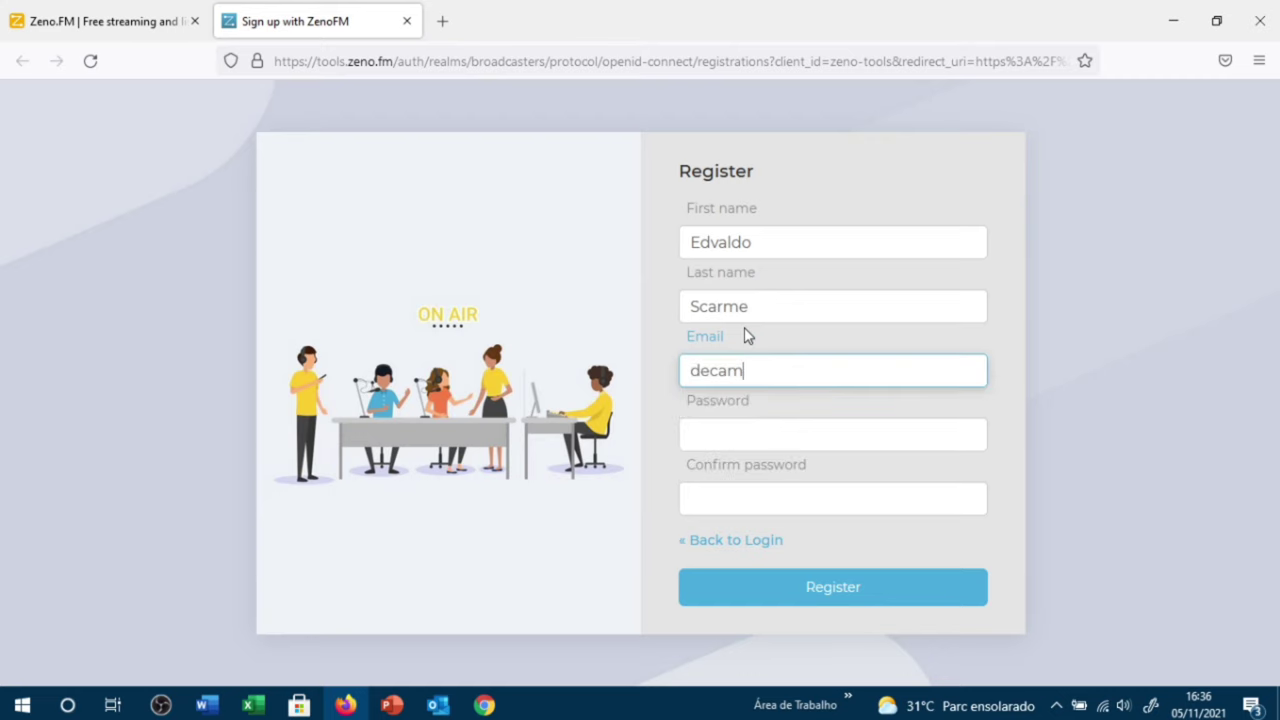
left_click(788, 438)
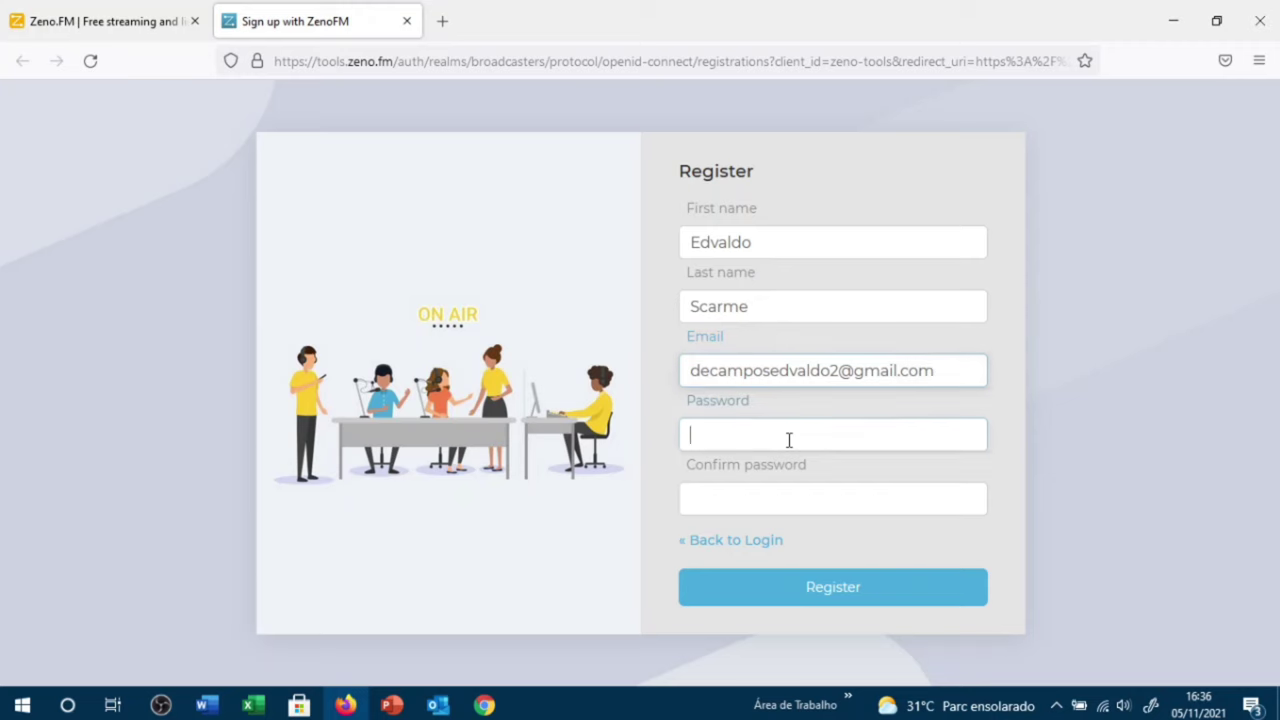
type("•••")
left_click(770, 497)
type("••••••••")
left_click(812, 588)
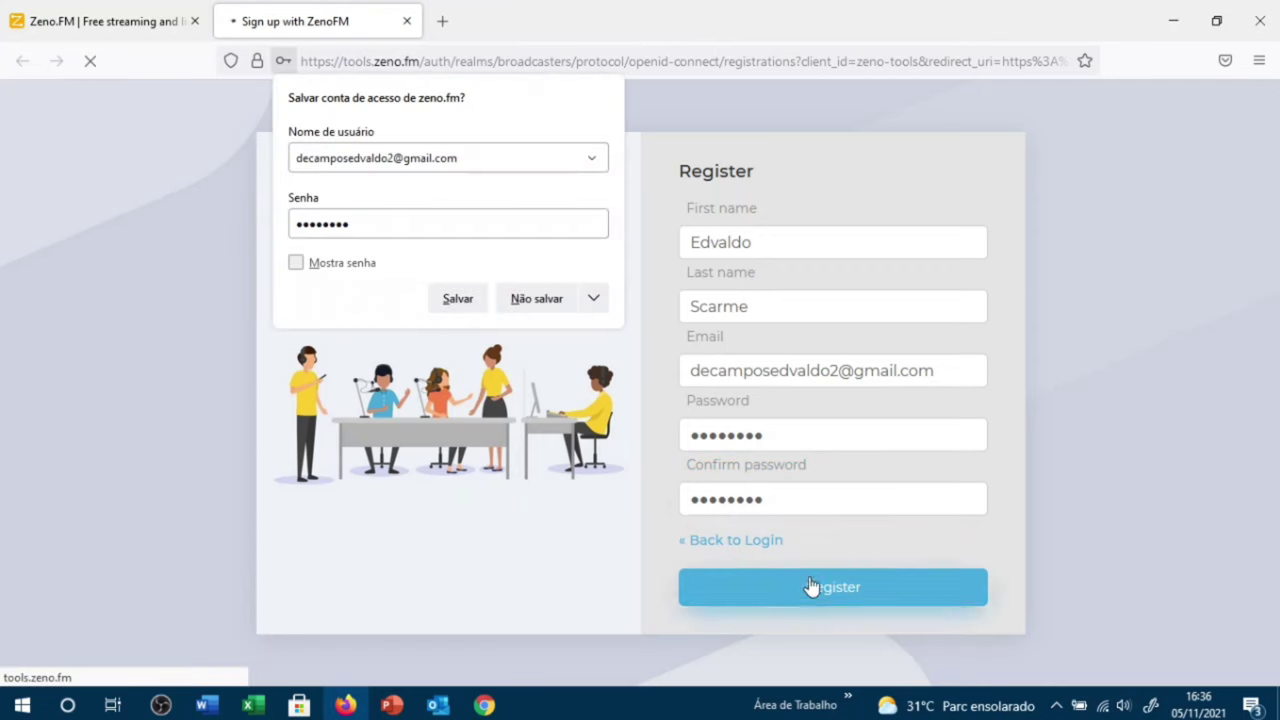
Step: Save the login, then open ZenoFM's Verify email message in Gmail and follow its link
left_click(445, 298)
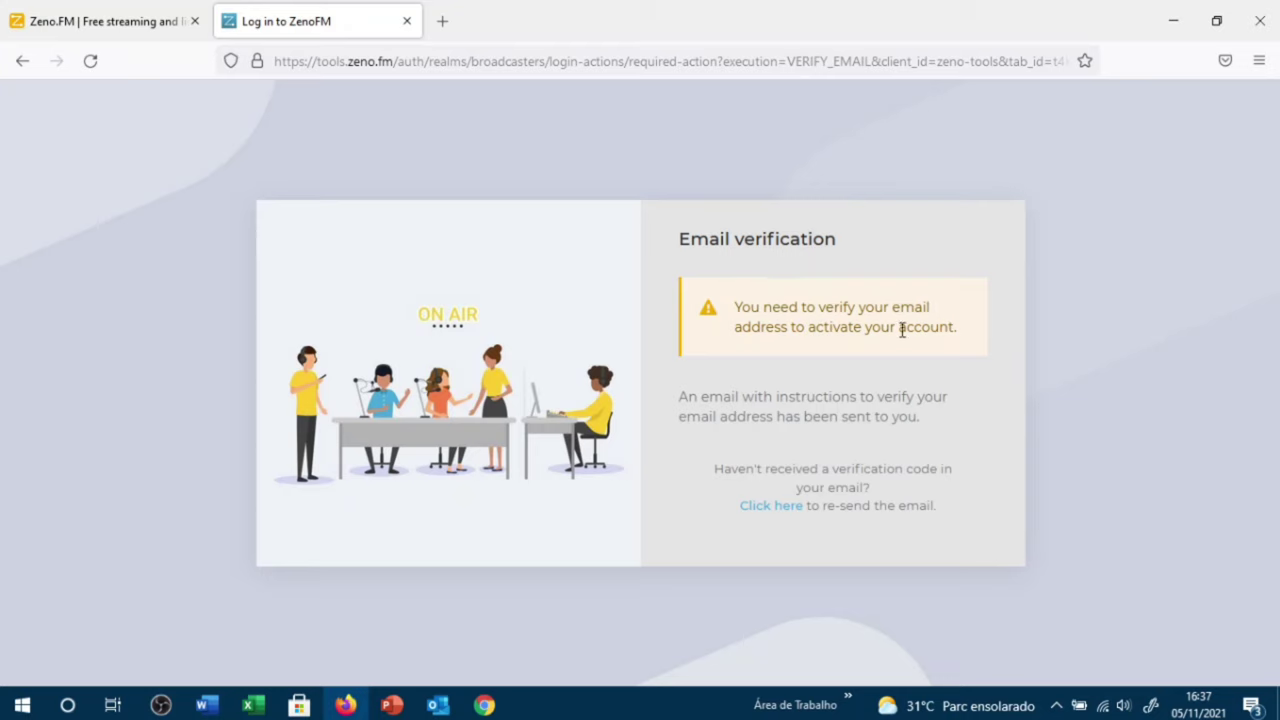
left_click(443, 28)
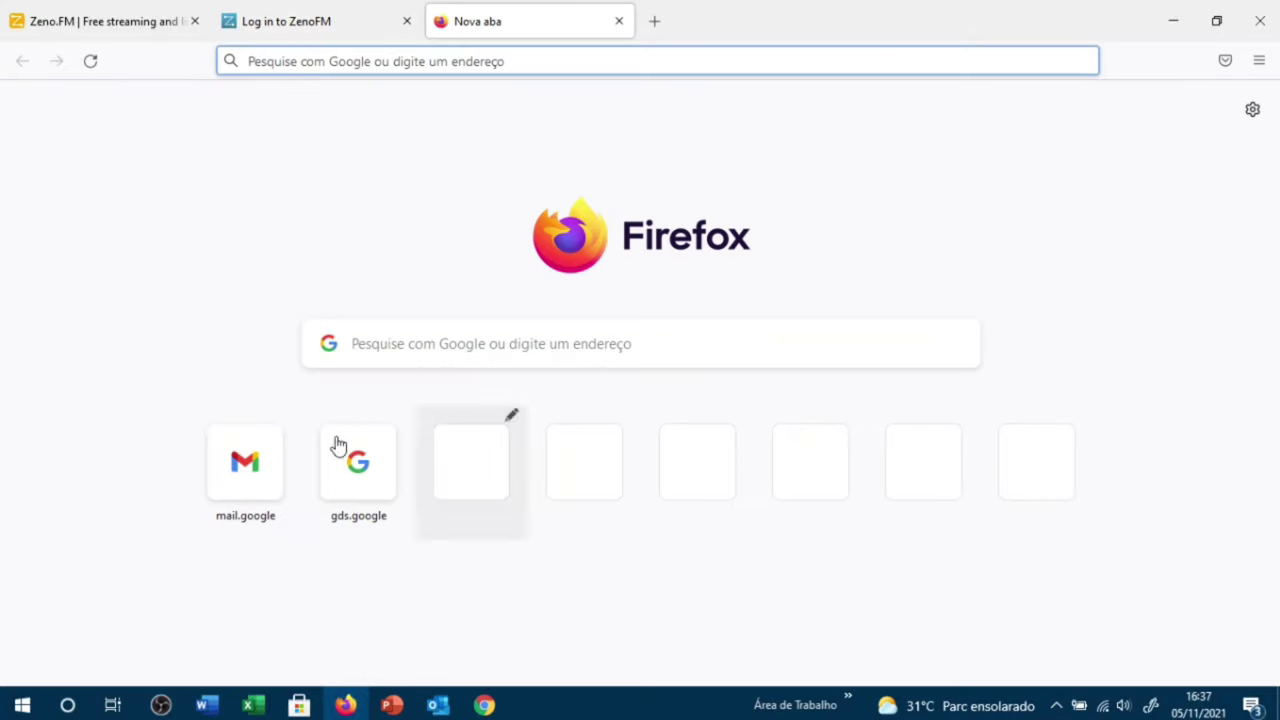
left_click(274, 492)
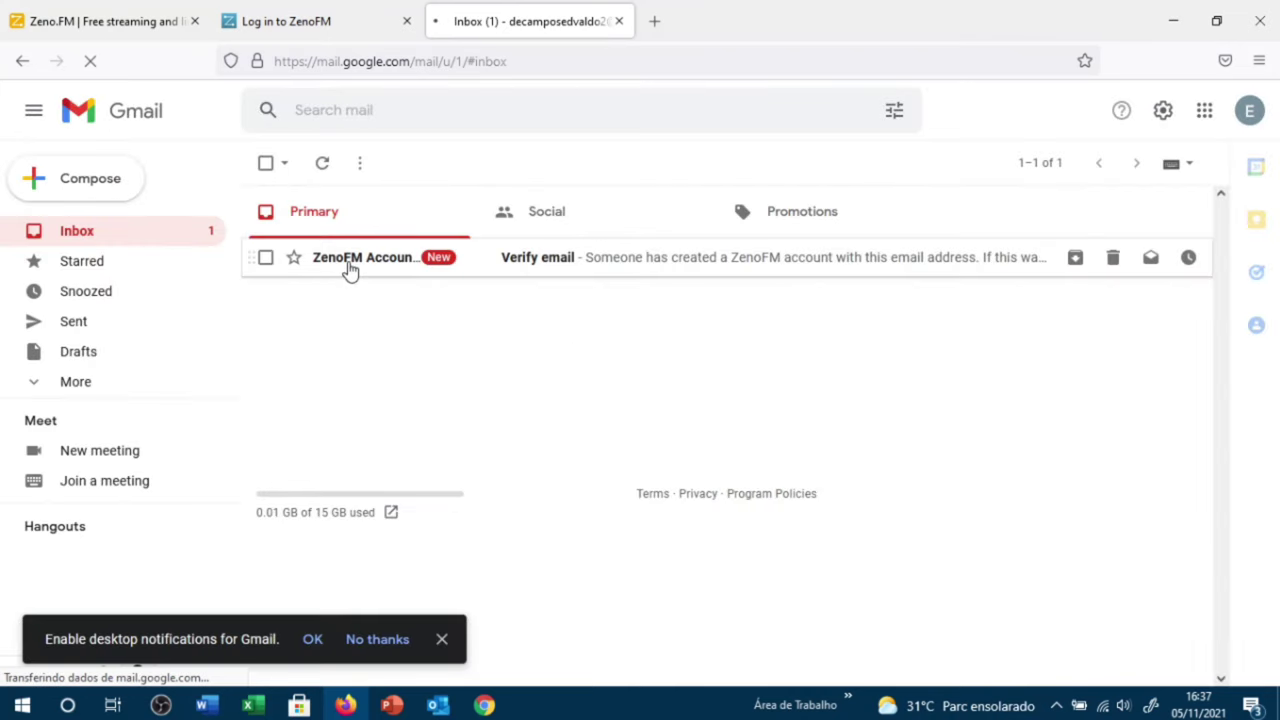
left_click(358, 265)
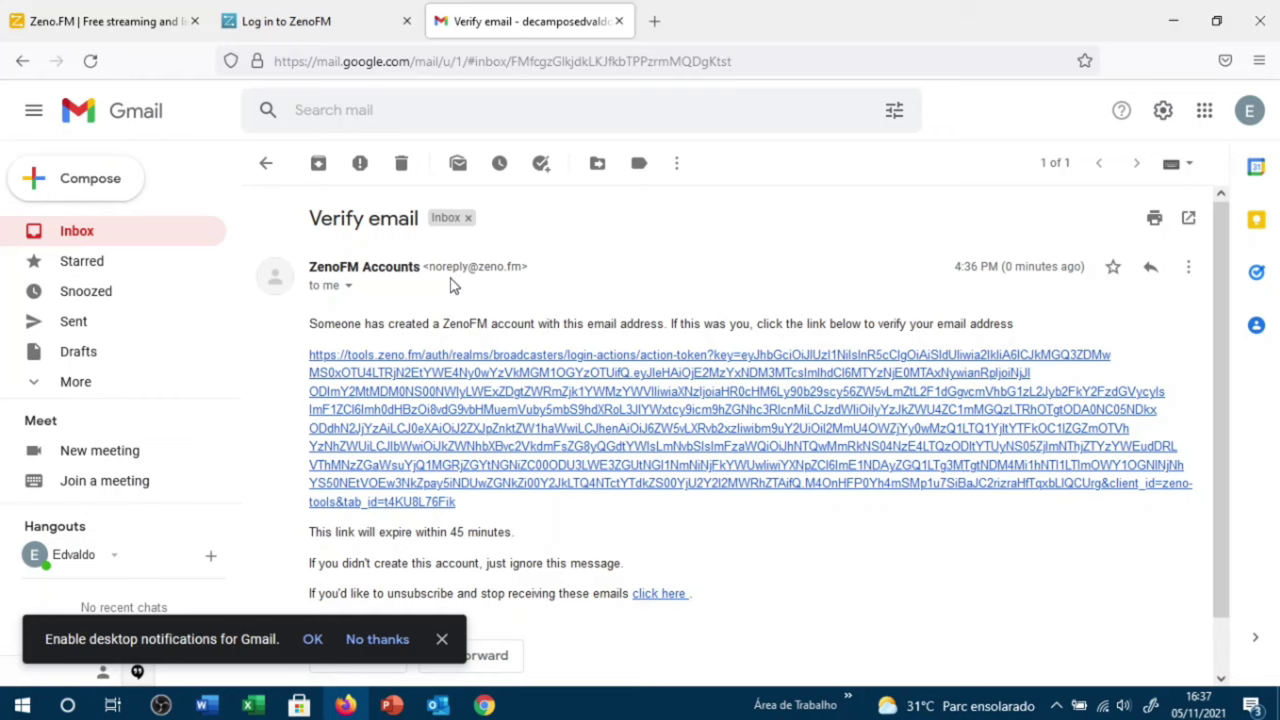
scroll(450, 285, "down", 1)
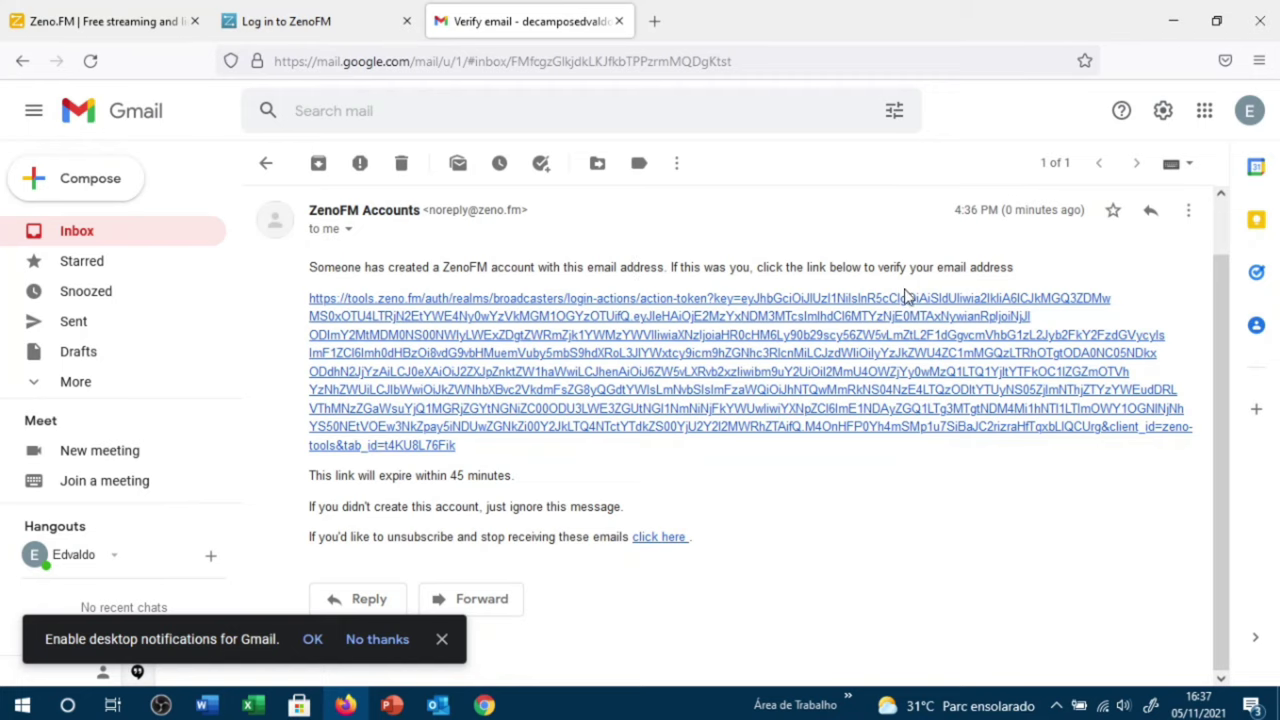
left_click(745, 395)
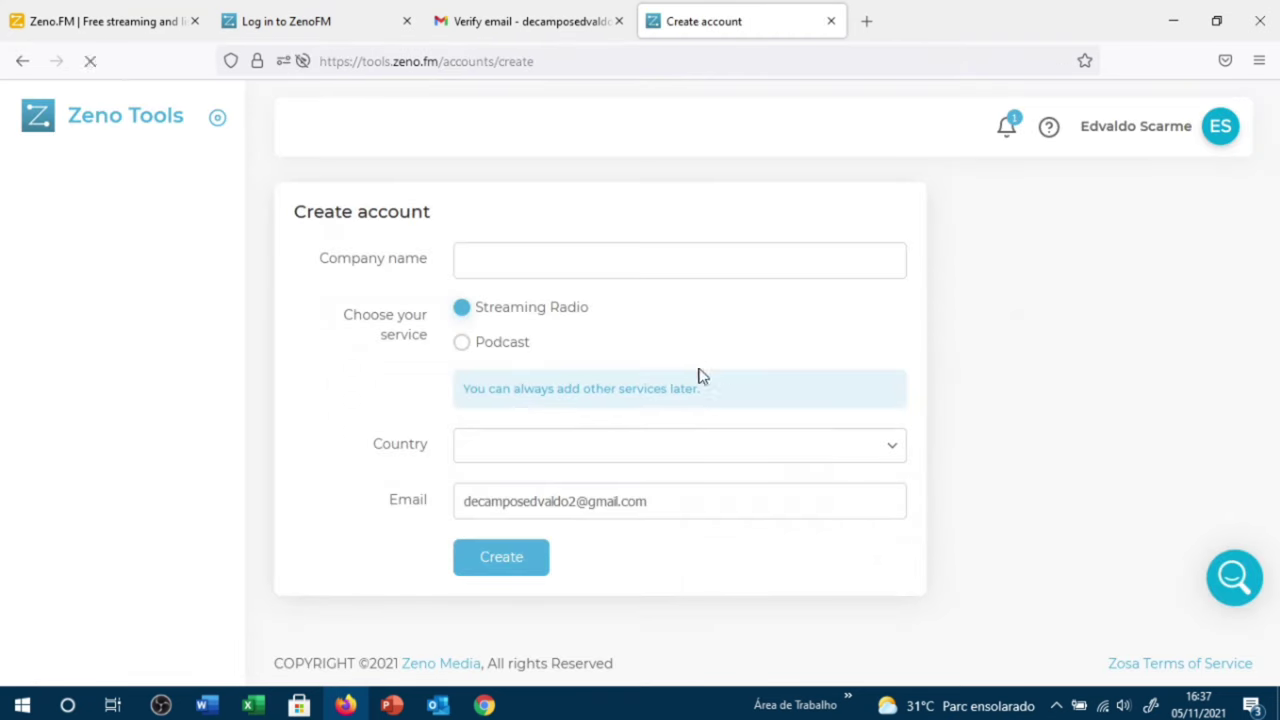
Step: Create the Zeno Tools account with company name Radio Pessoal and country Brazil
left_click(508, 267)
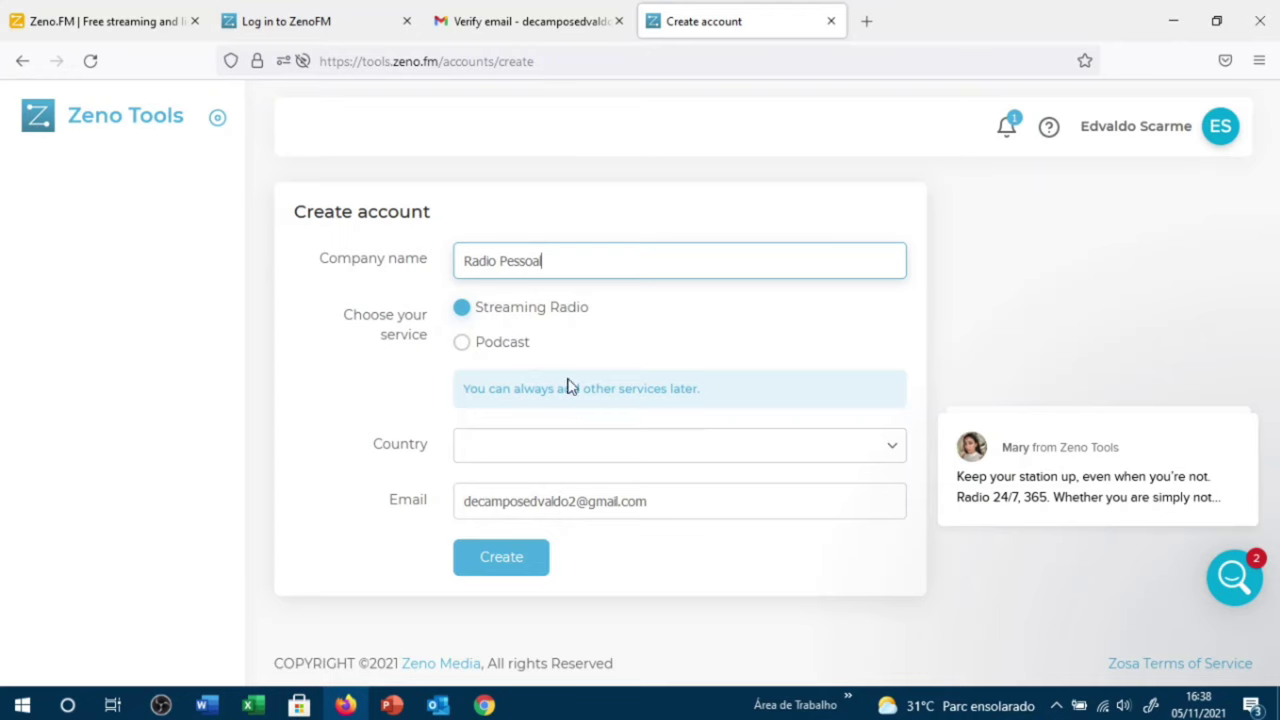
left_click(567, 444)
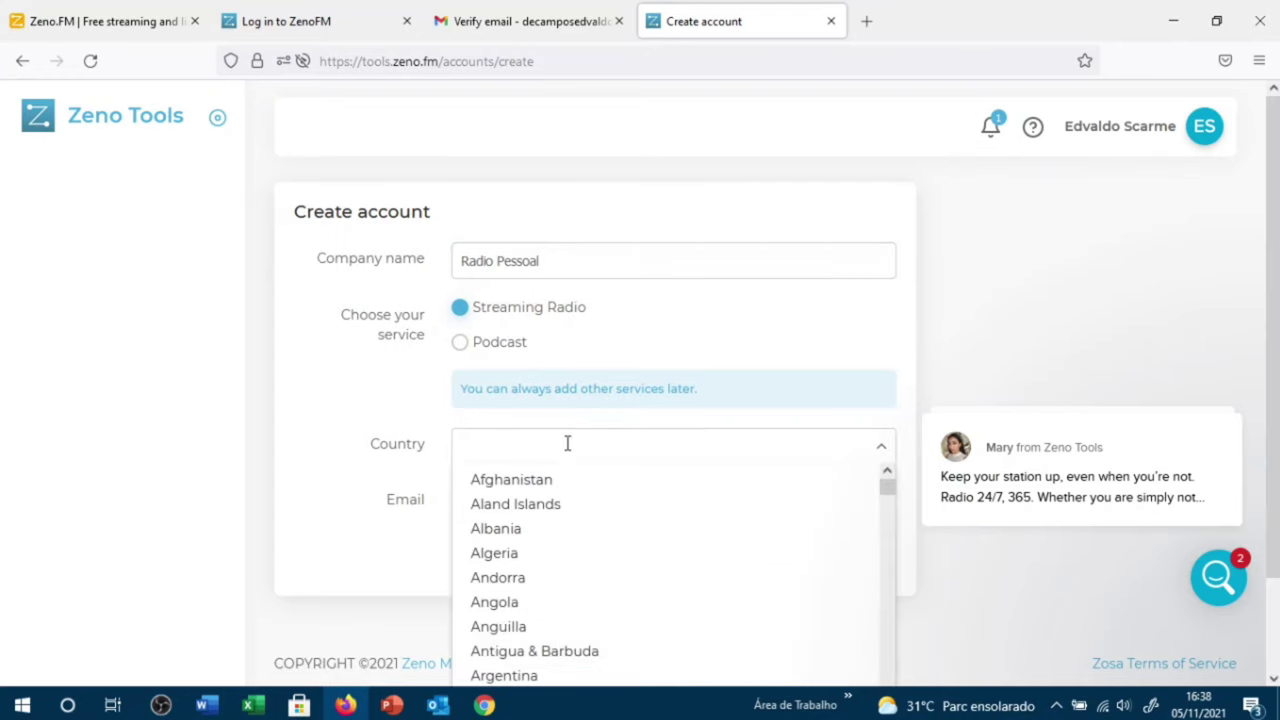
type("brasi")
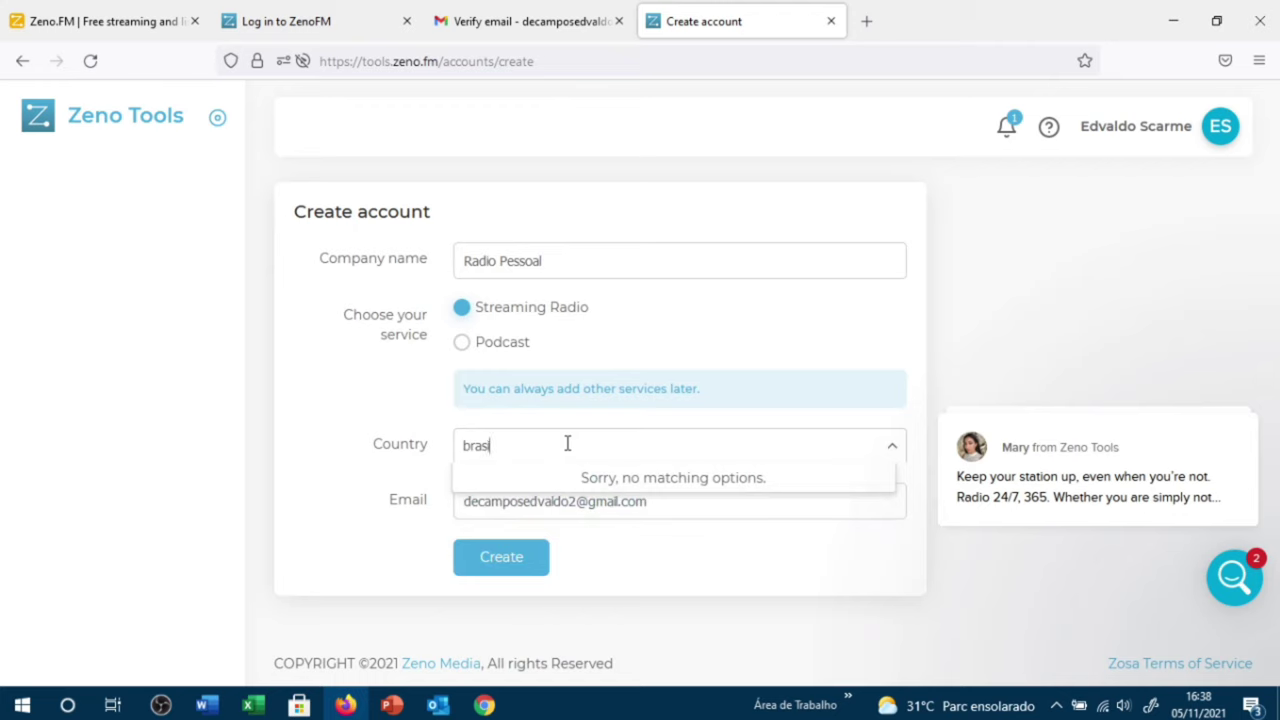
key("BackSpace")
key("BackSpace")
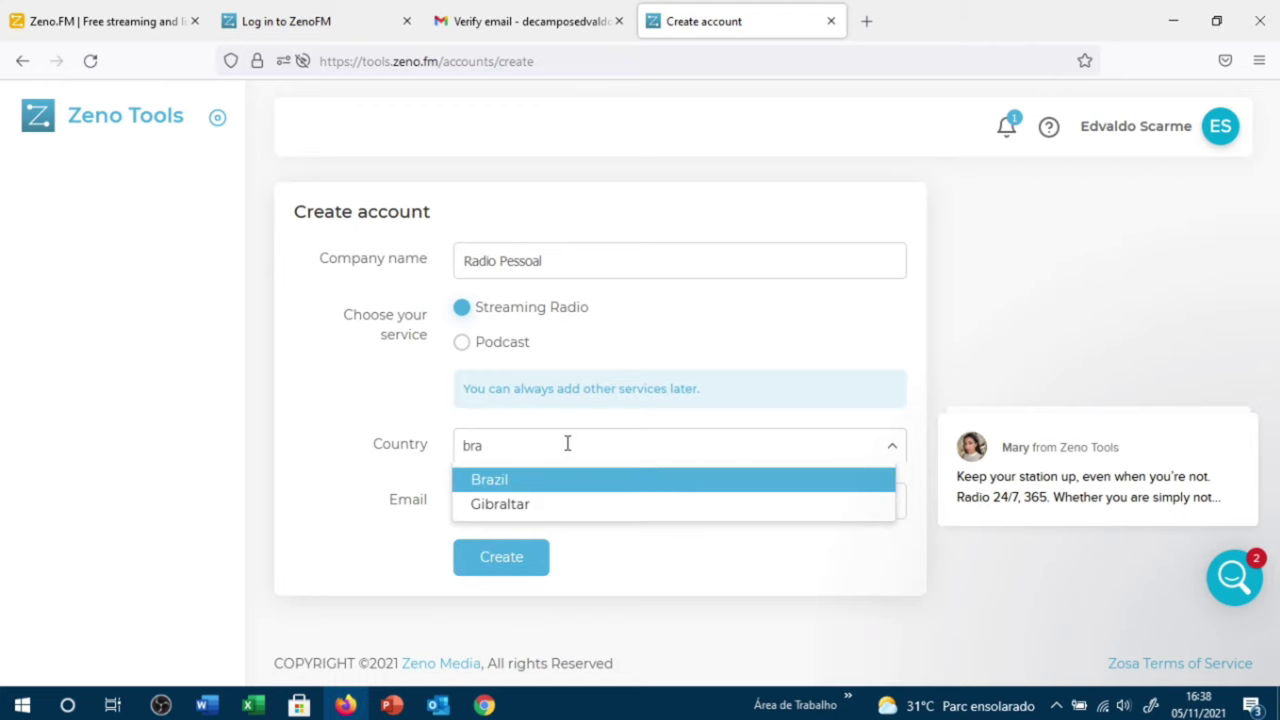
left_click(550, 487)
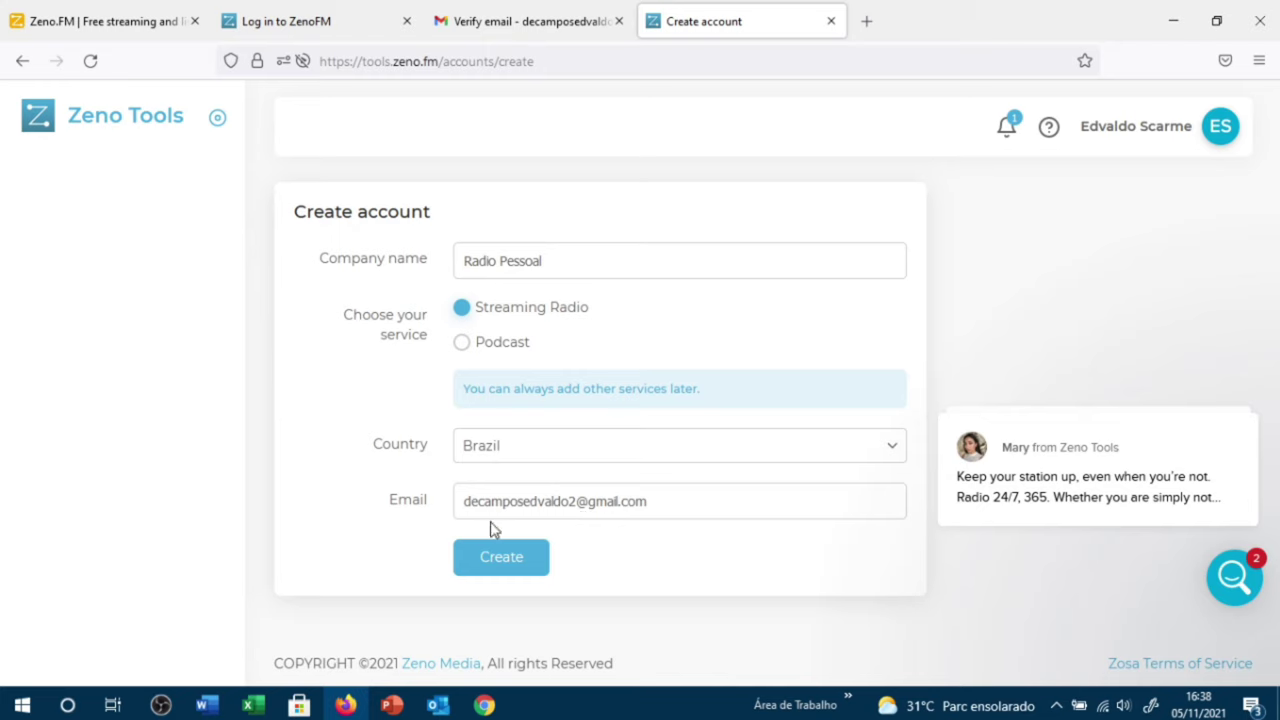
left_click(515, 563)
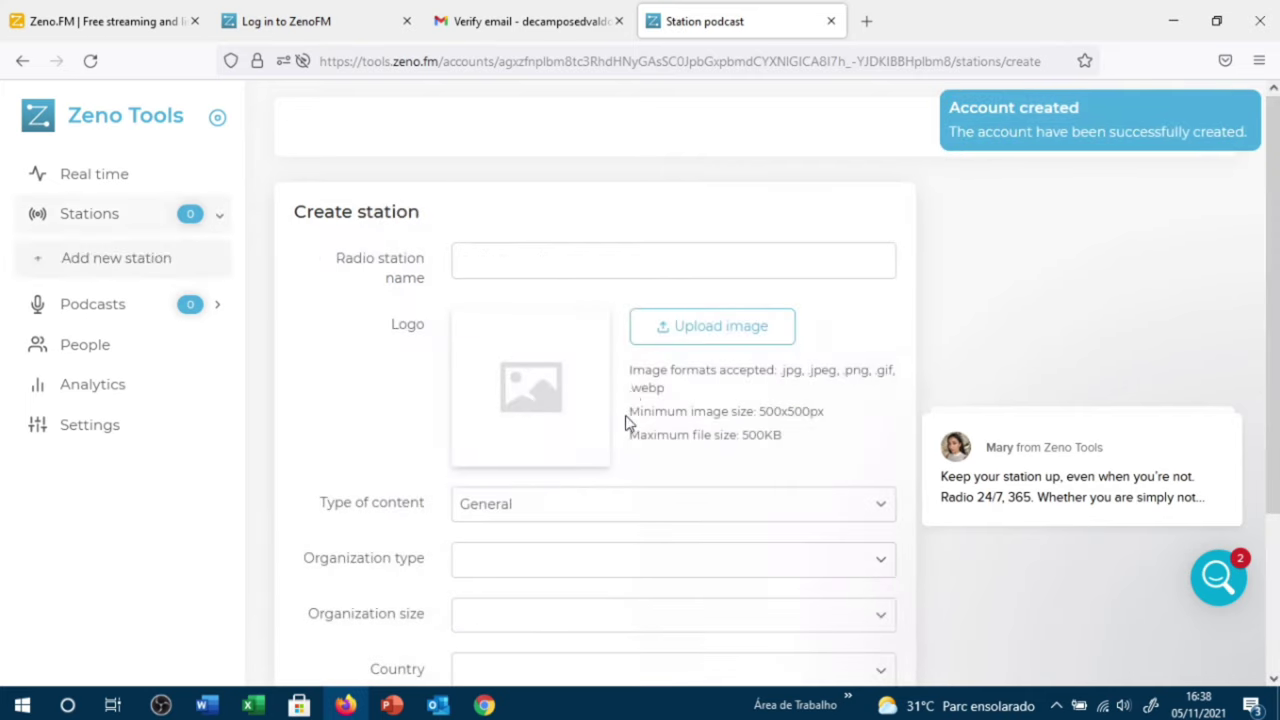
Step: Enter Radio Web App Conexão Brasil as the station name and highlight the 500x500px logo minimum
left_click(497, 265)
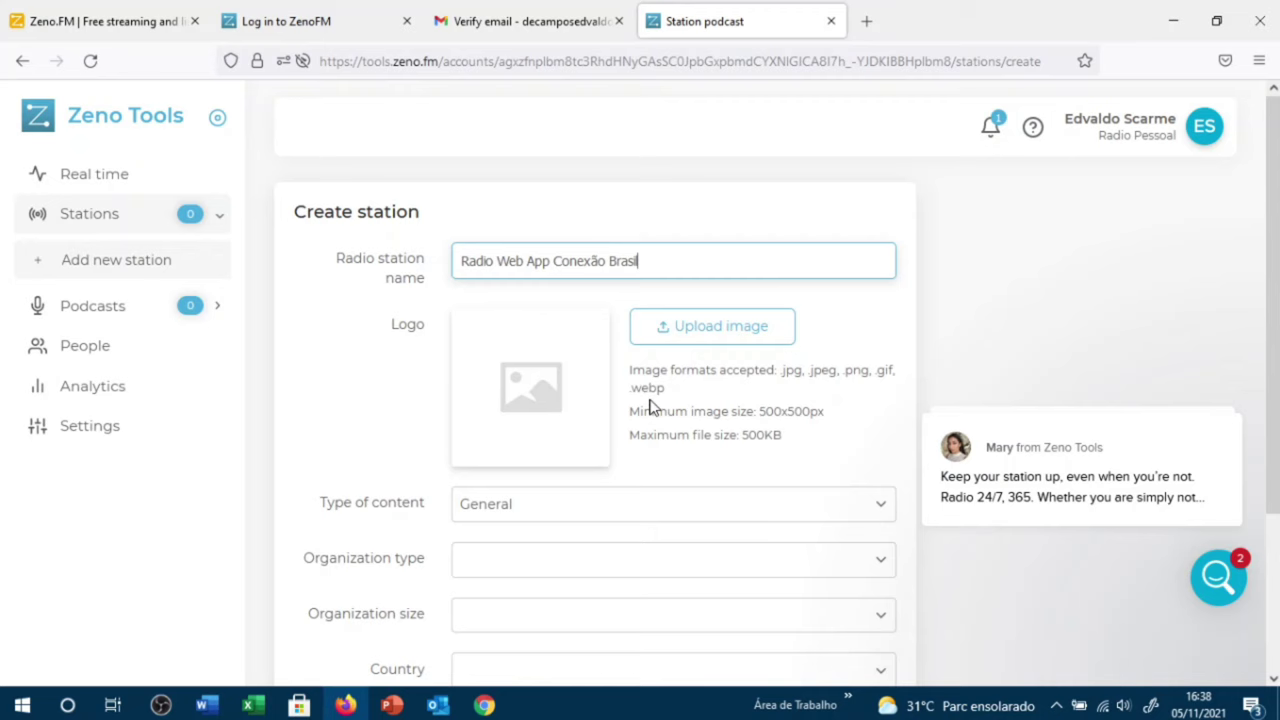
left_click_drag(761, 411, 823, 410)
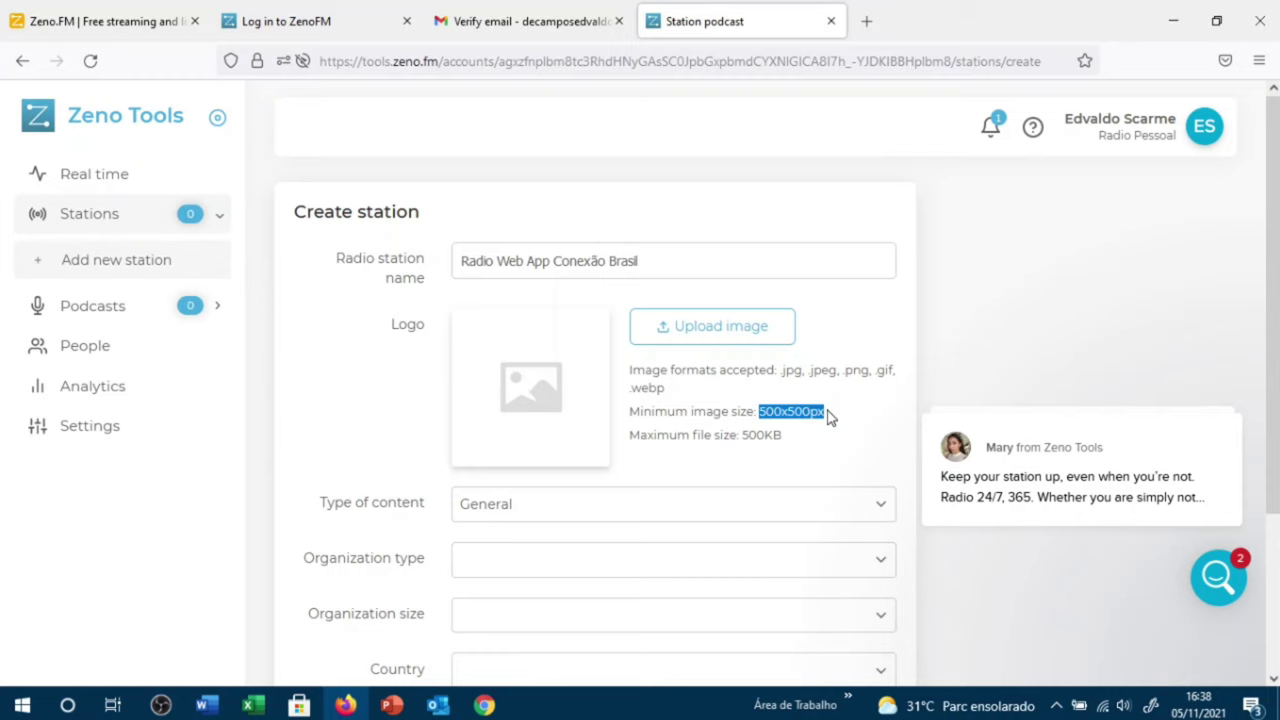
mouse_move(929, 409)
Step: Search Google Images for radio in a new tab and scroll through the results
key("ctrl+t")
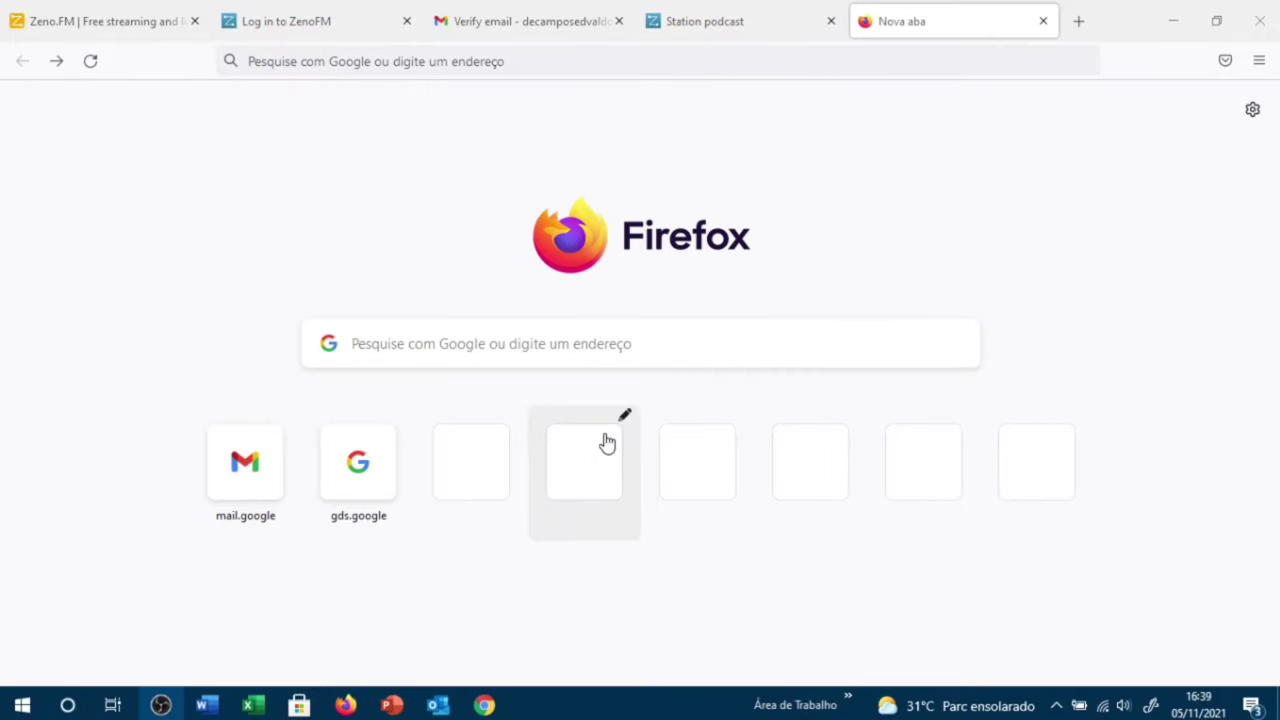
left_click(373, 347)
type("radio")
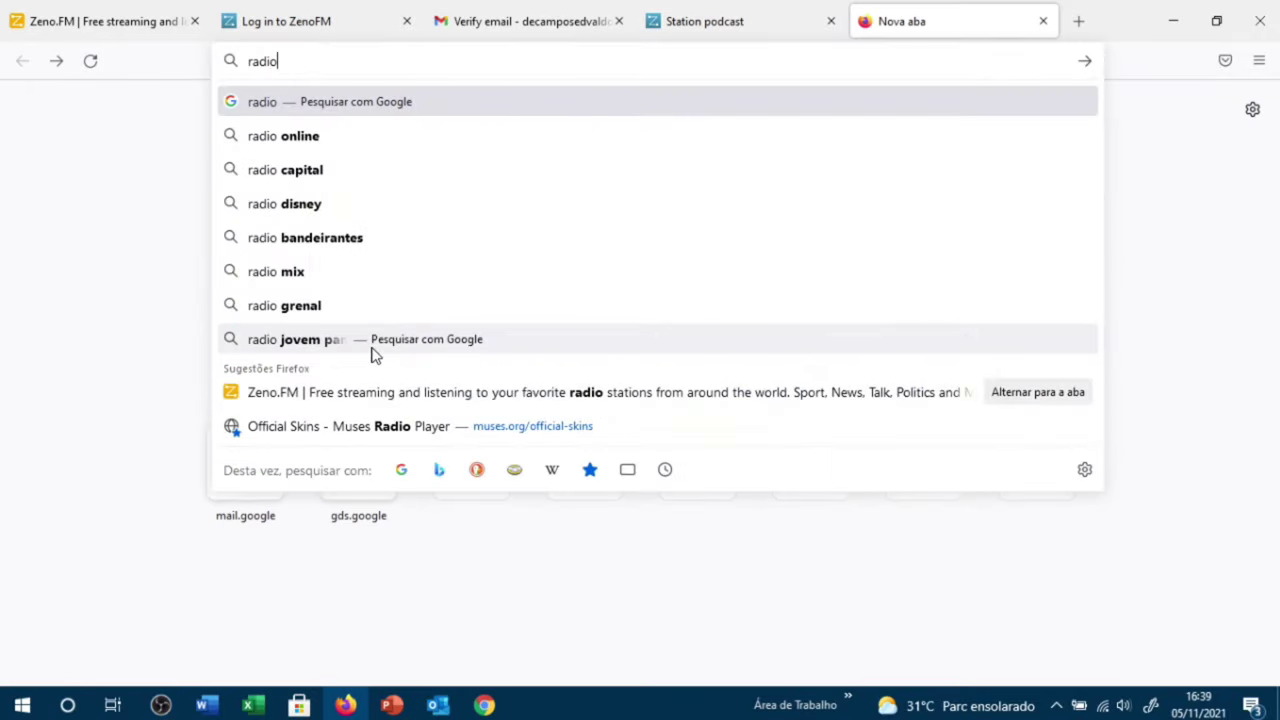
key("Return")
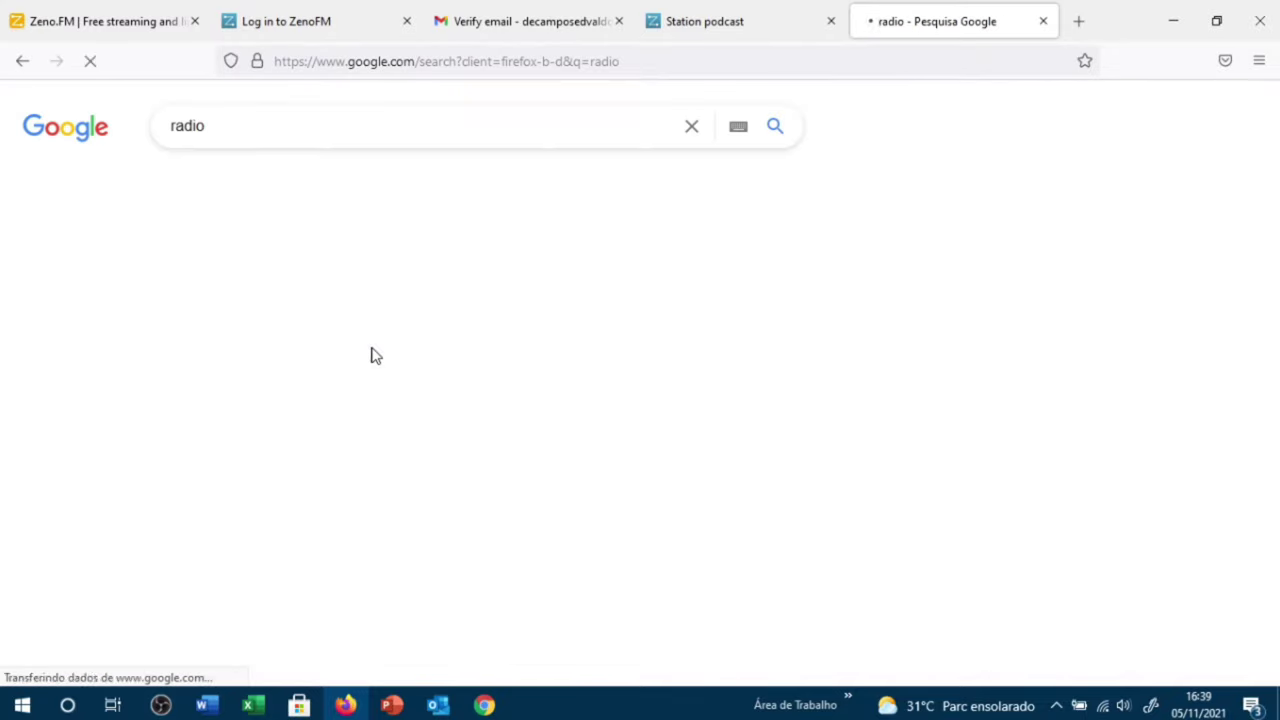
left_click(301, 188)
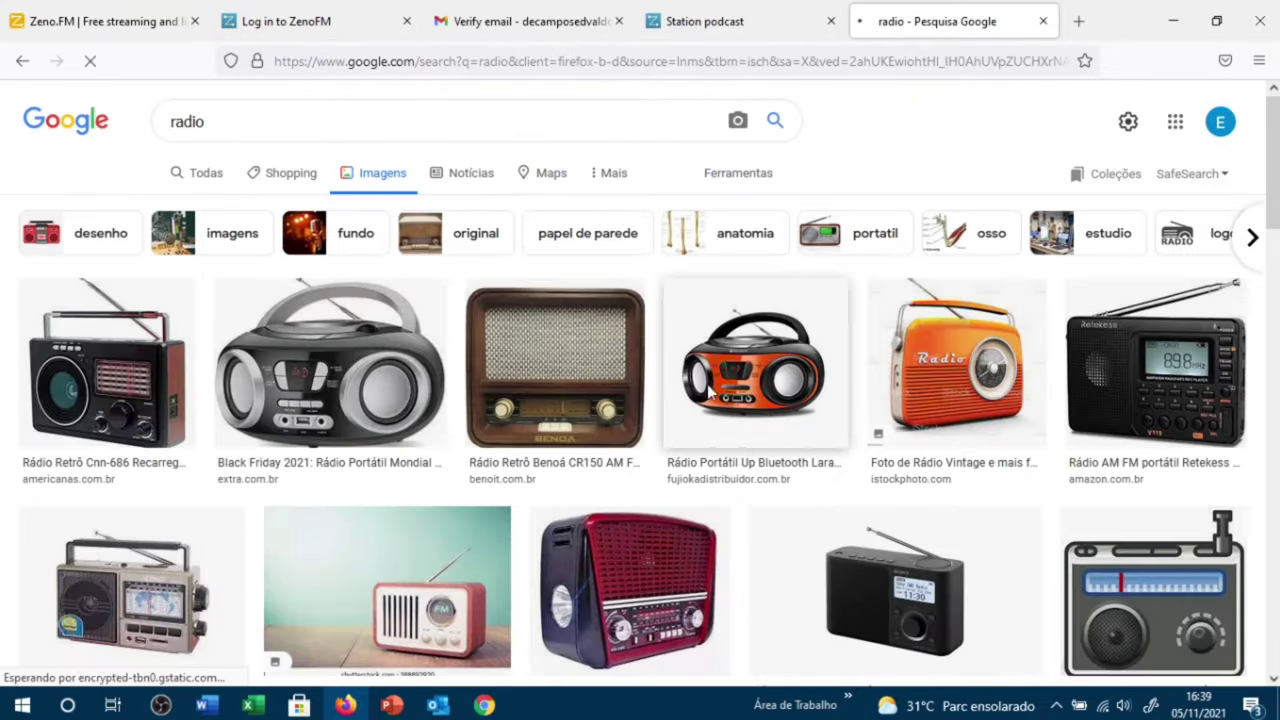
scroll(428, 388, "down", 2)
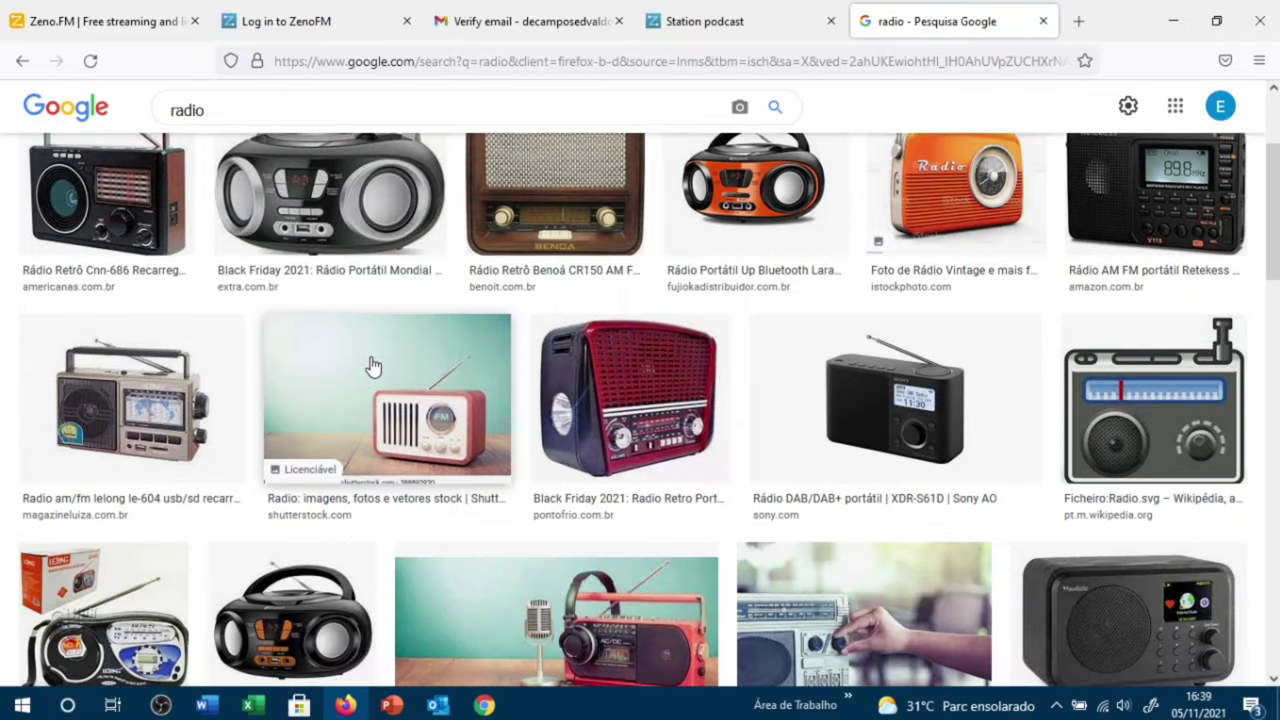
scroll(371, 366, "down", 3)
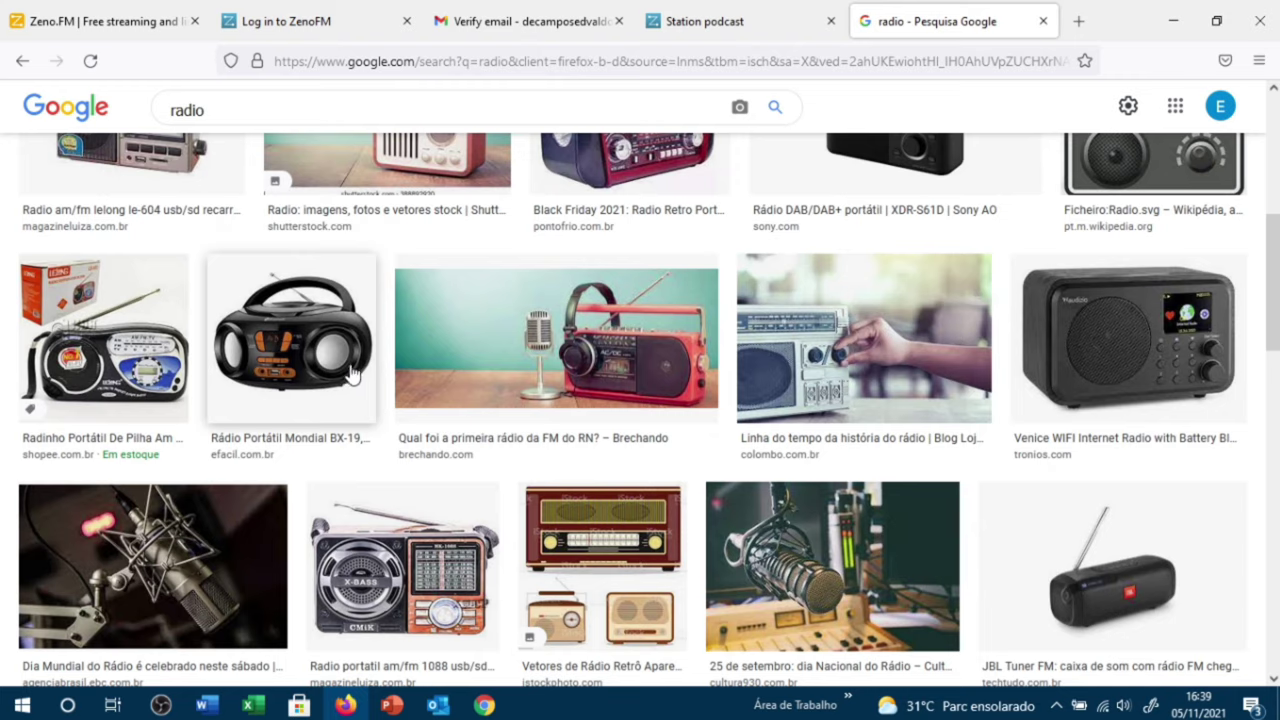
scroll(403, 381, "down", 1)
scroll(403, 381, "down", 1)
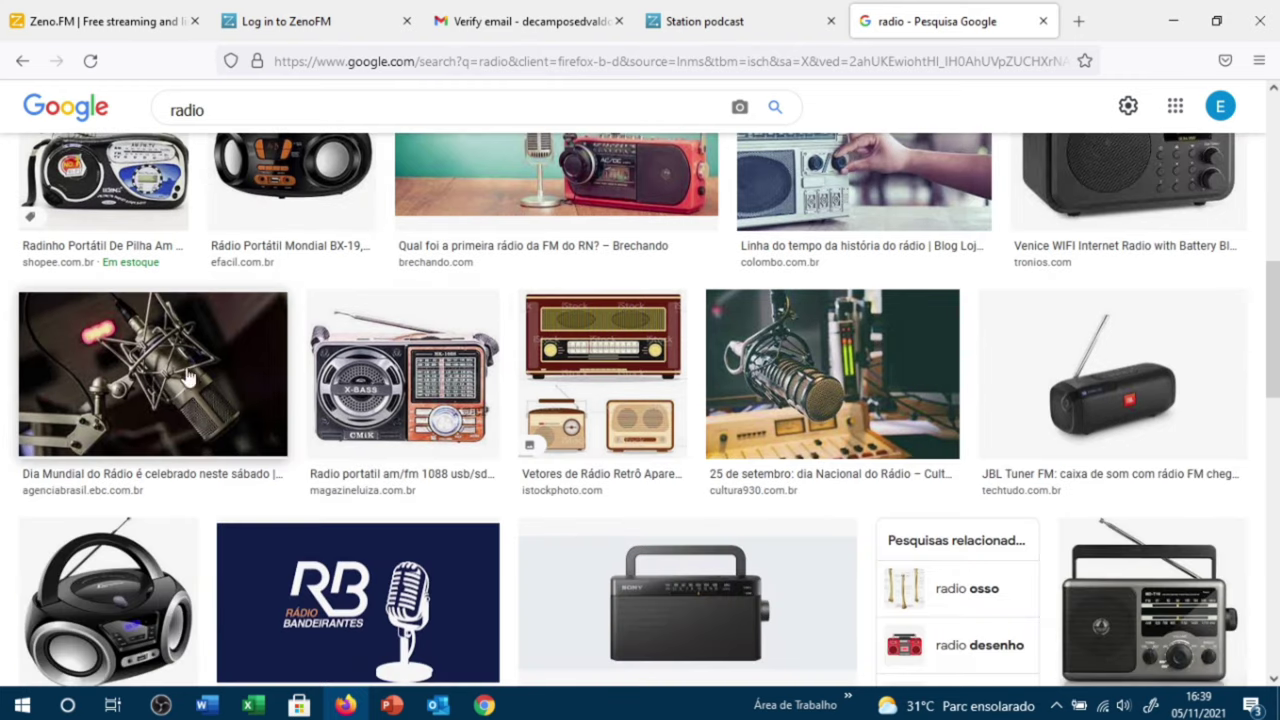
Step: Save the retro radio image as img radio, then minimize Firefox
right_click(605, 369)
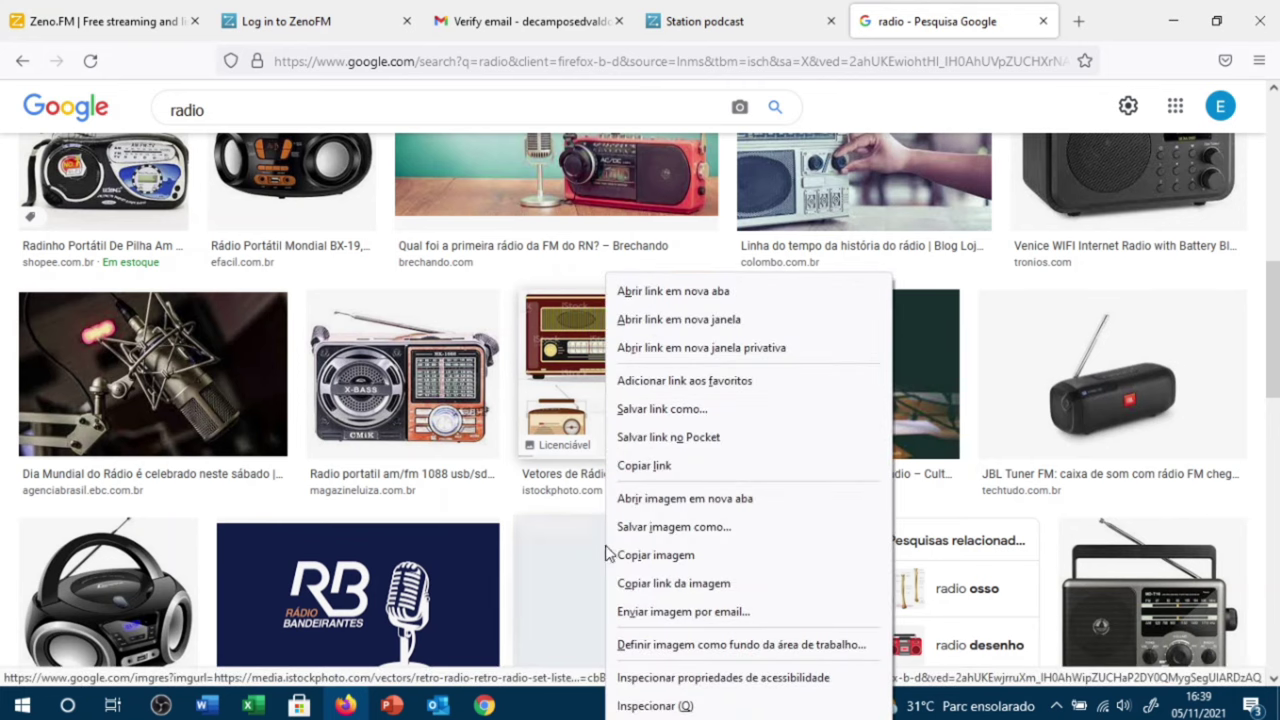
left_click(636, 526)
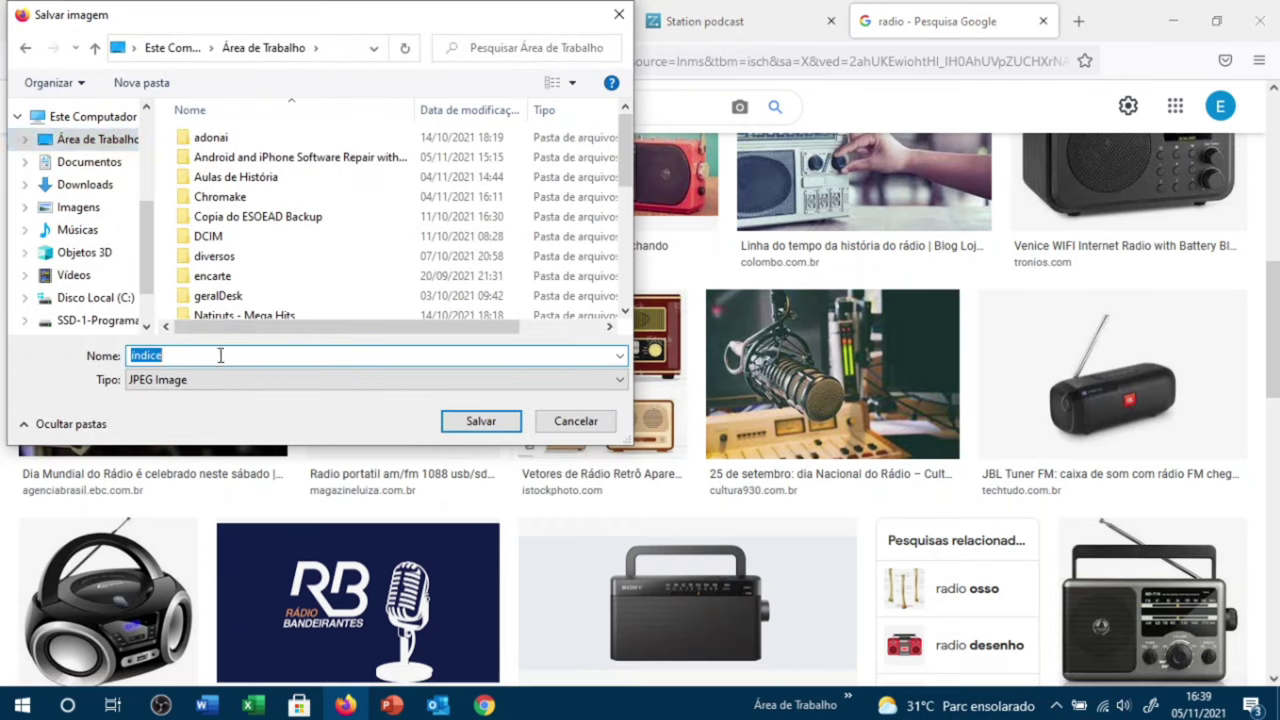
type("img radio")
left_click(470, 421)
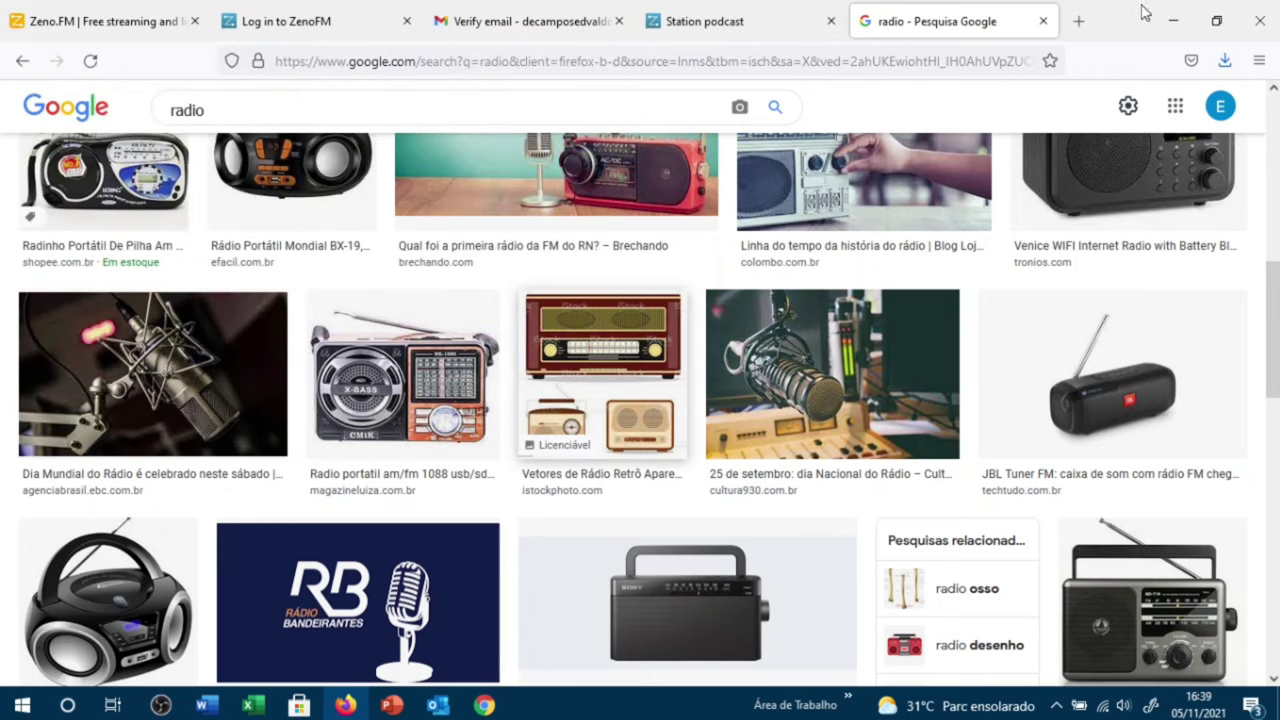
left_click(1173, 20)
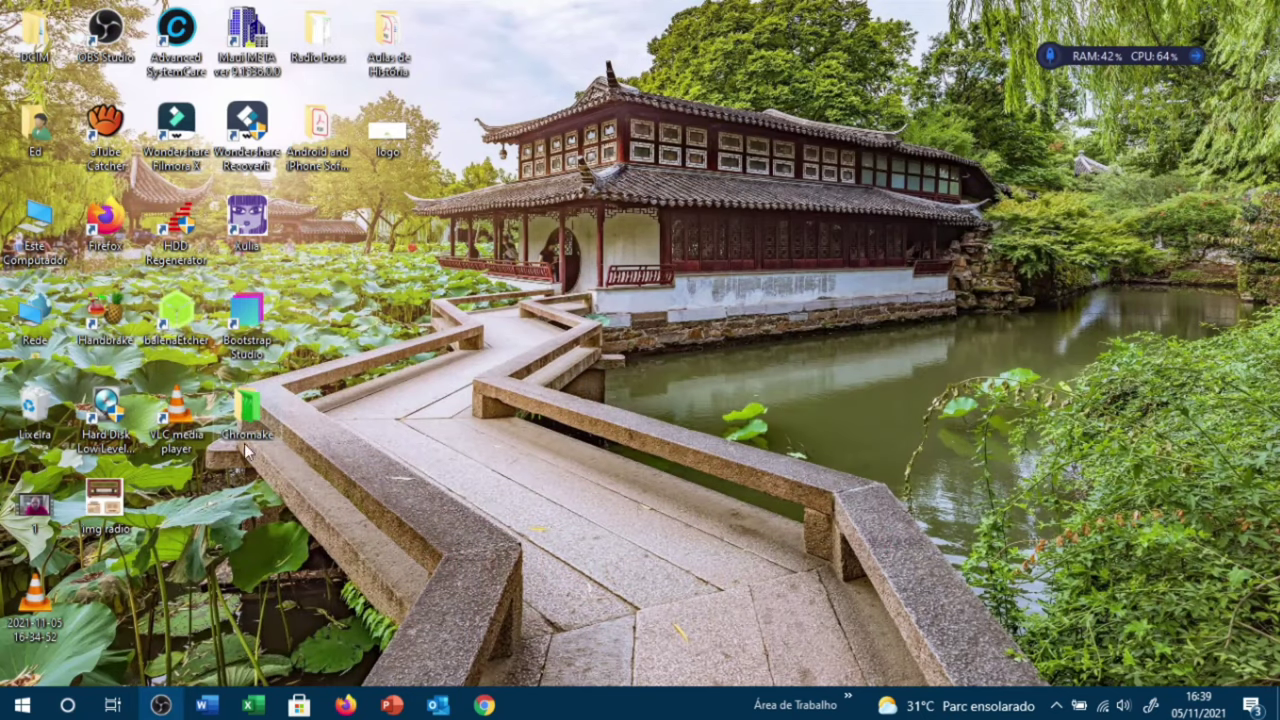
Step: Move img radio to open desktop space and launch Paint through Windows search
left_click_drag(140, 512, 752, 150)
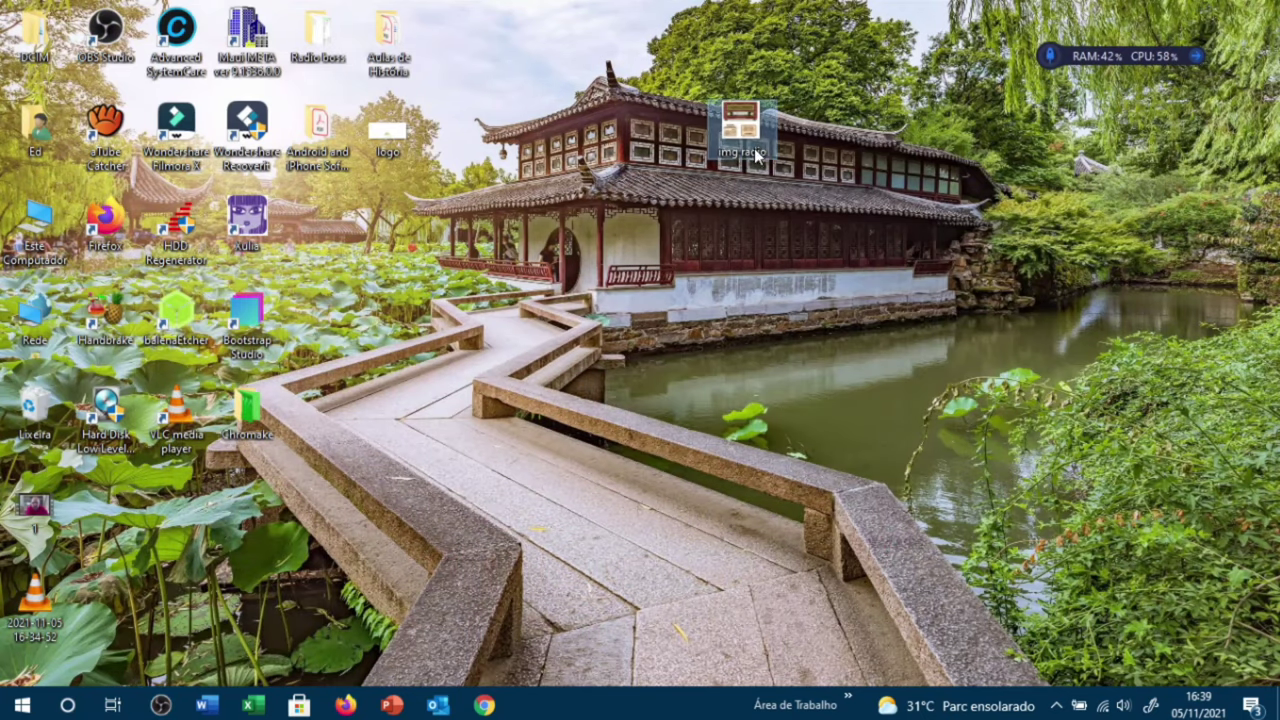
left_click(24, 705)
right_click(26, 707)
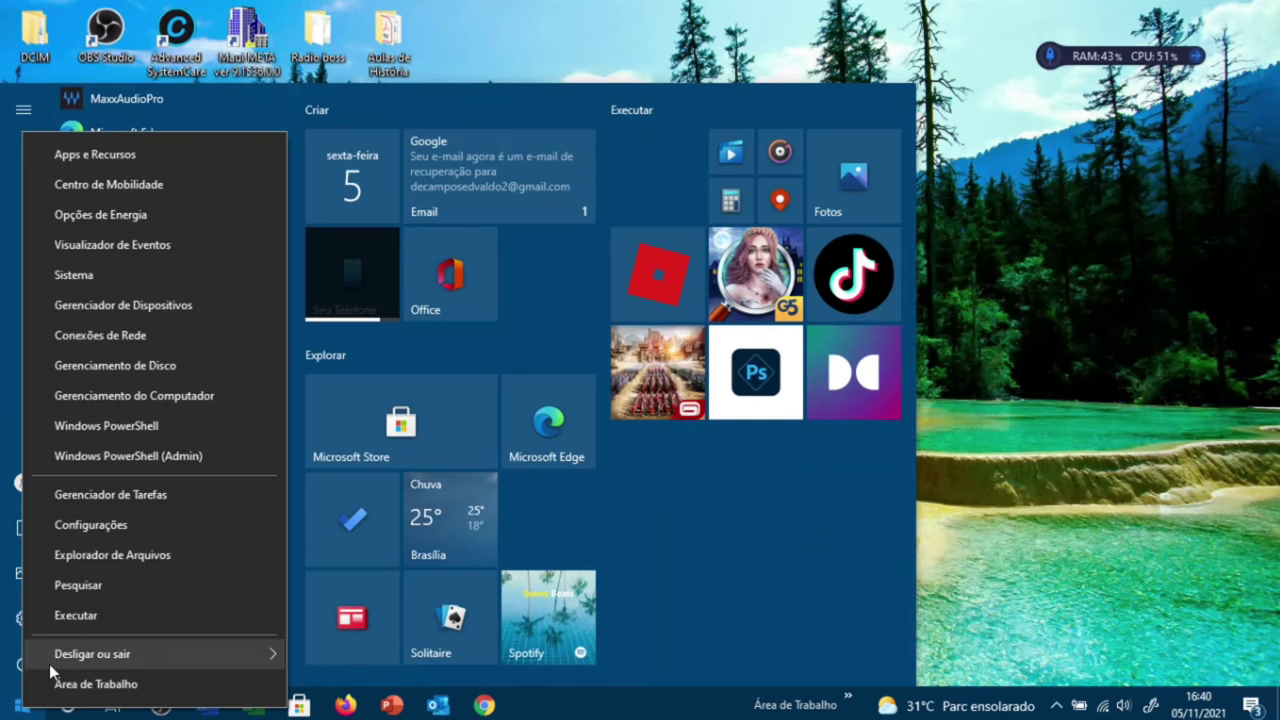
left_click(103, 592)
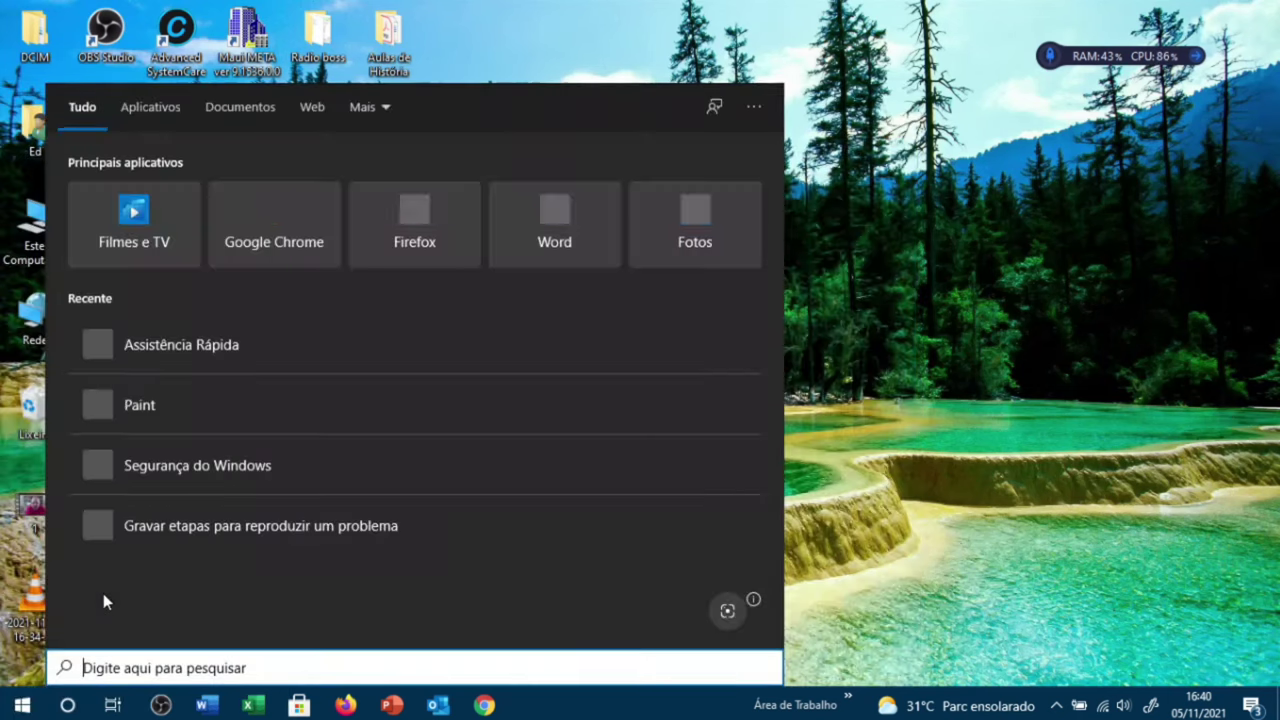
type("paint")
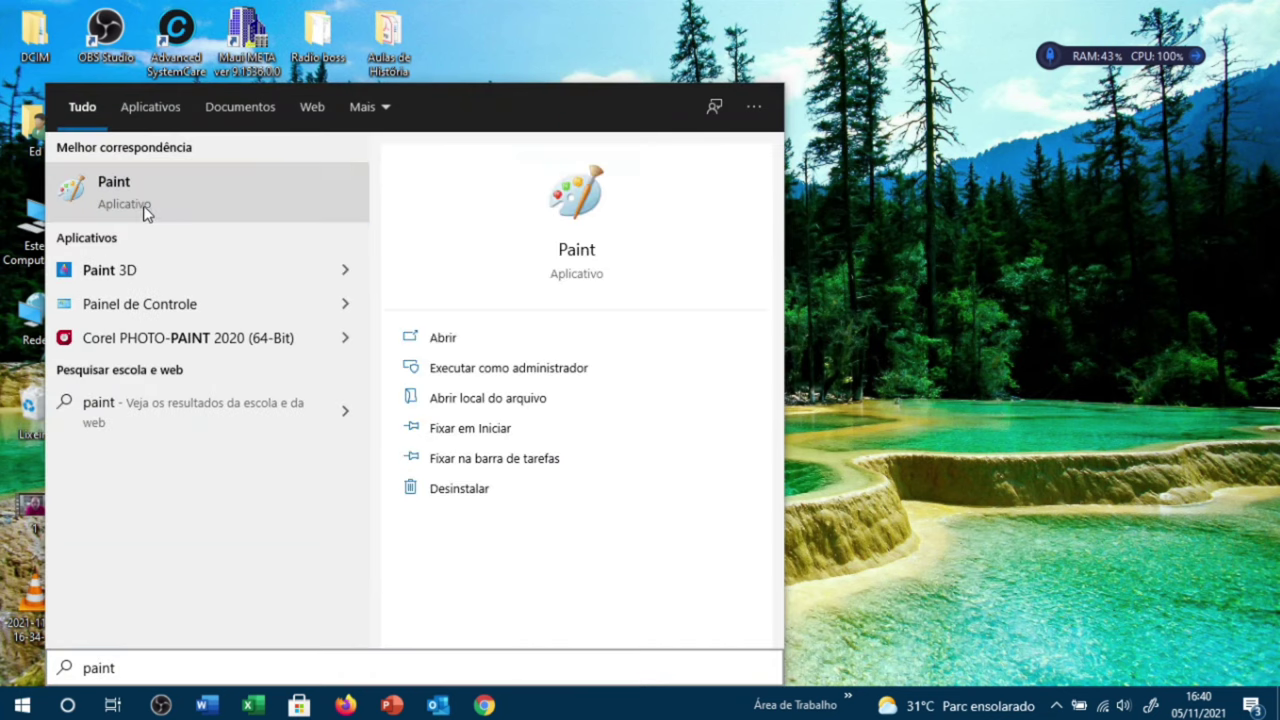
left_click(145, 210)
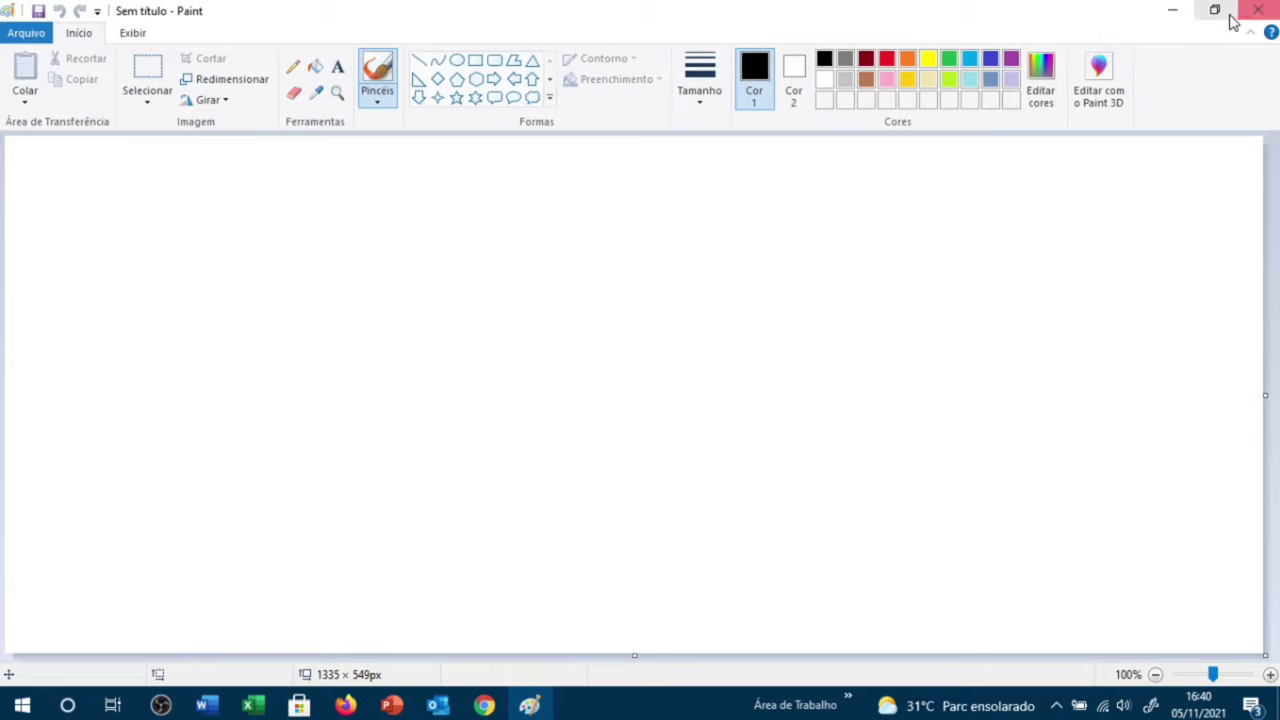
Step: Open img radio in Paint by dragging it onto the window, then maximize Paint
left_click(1231, 16)
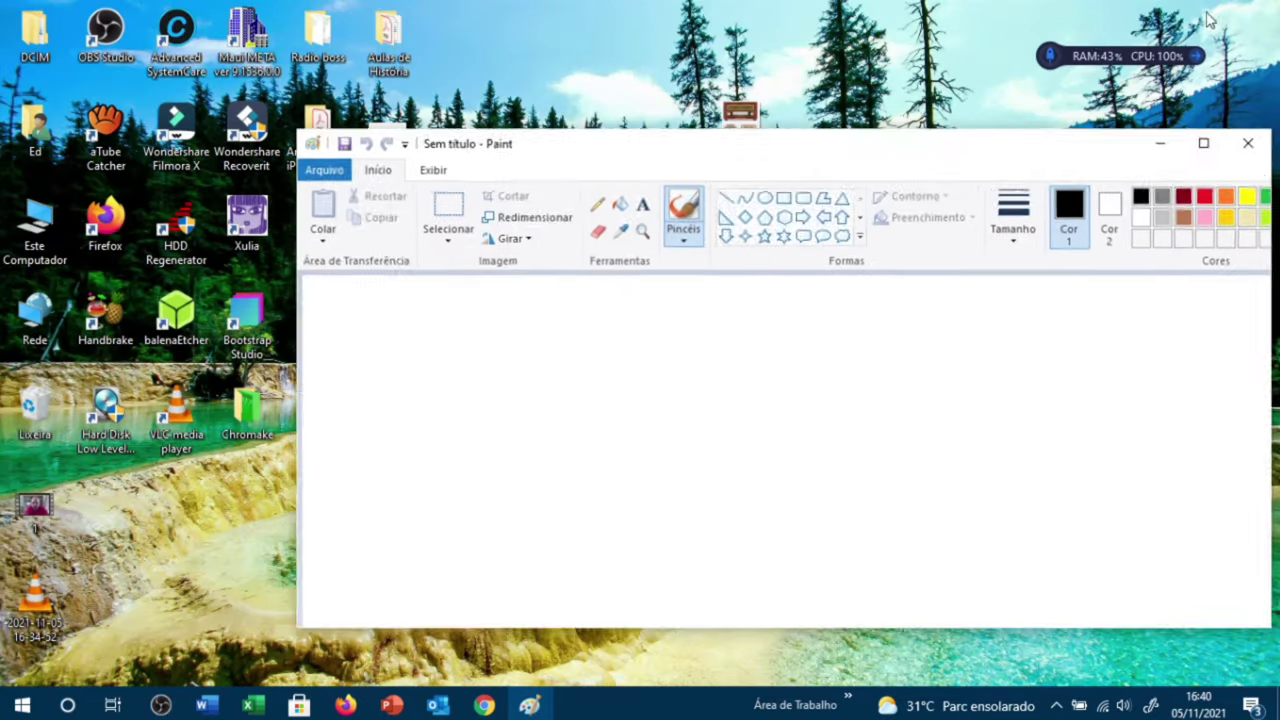
mouse_move(757, 122)
left_mouse_down()
mouse_move(806, 251)
mouse_move(659, 368)
mouse_move(641, 363)
left_mouse_up()
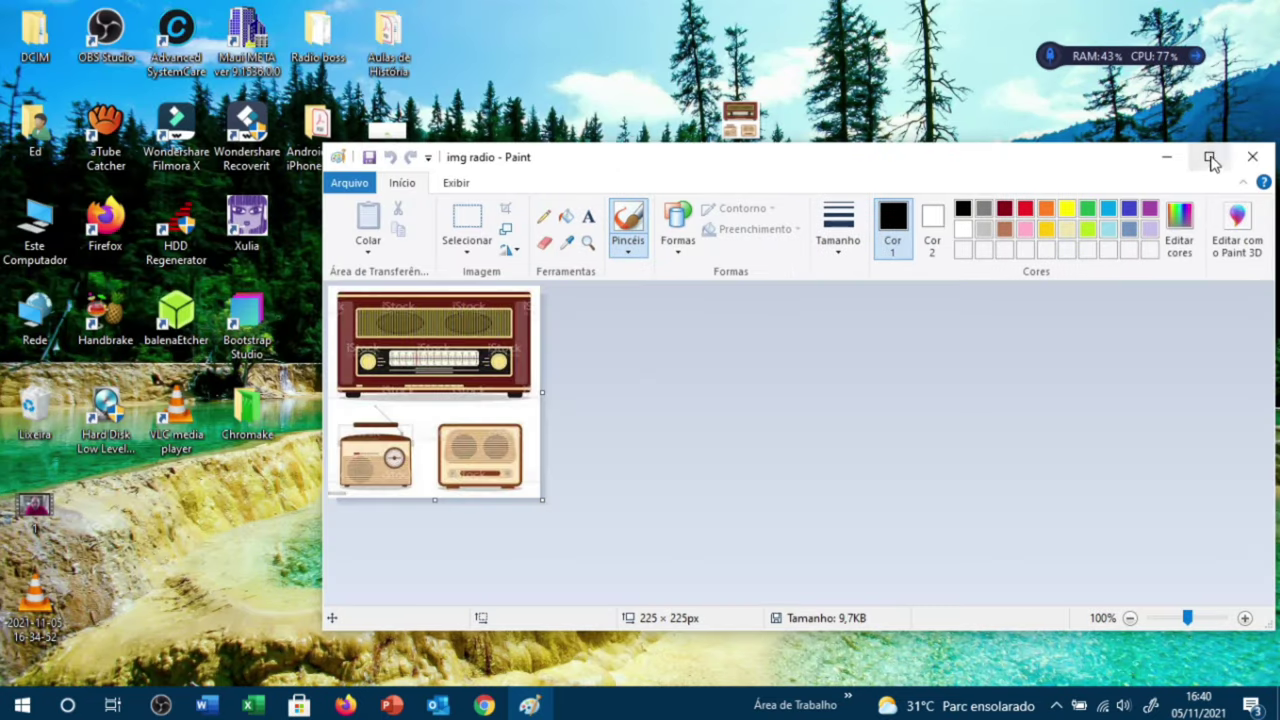
left_click(1209, 157)
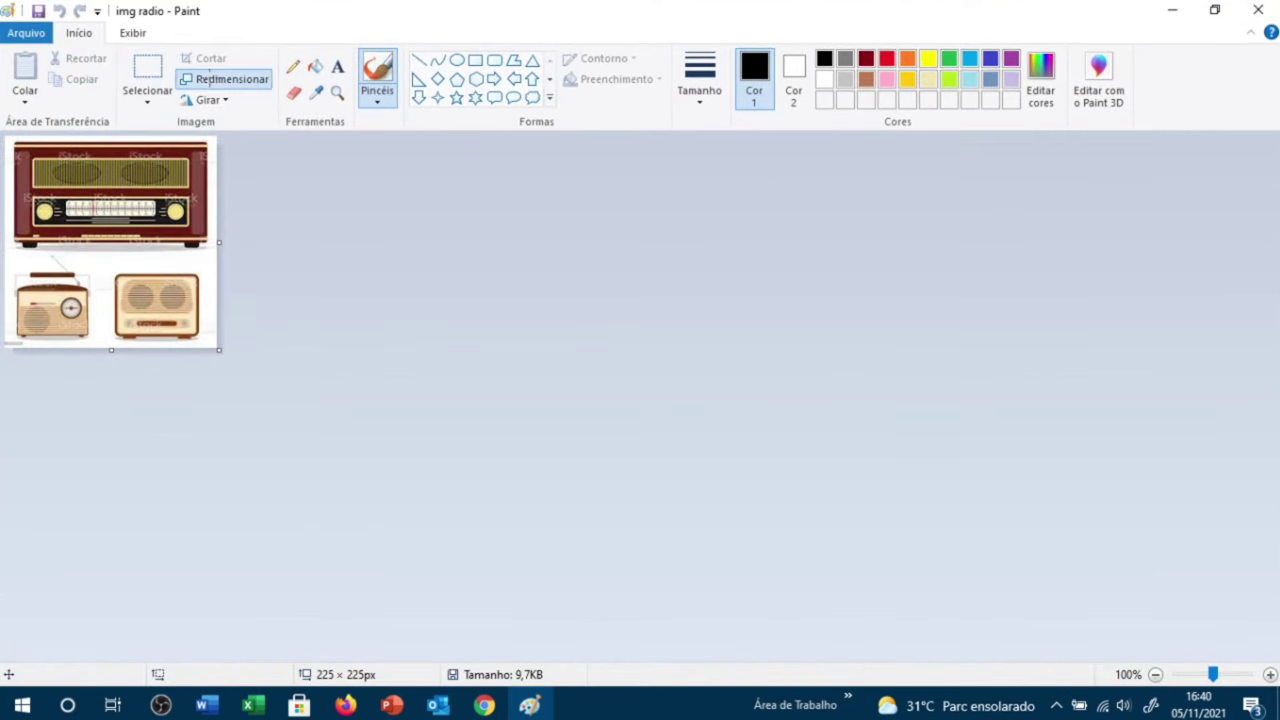
Step: Resize the picture by pixels to 500 × 500, keeping the aspect ratio
left_click(210, 82)
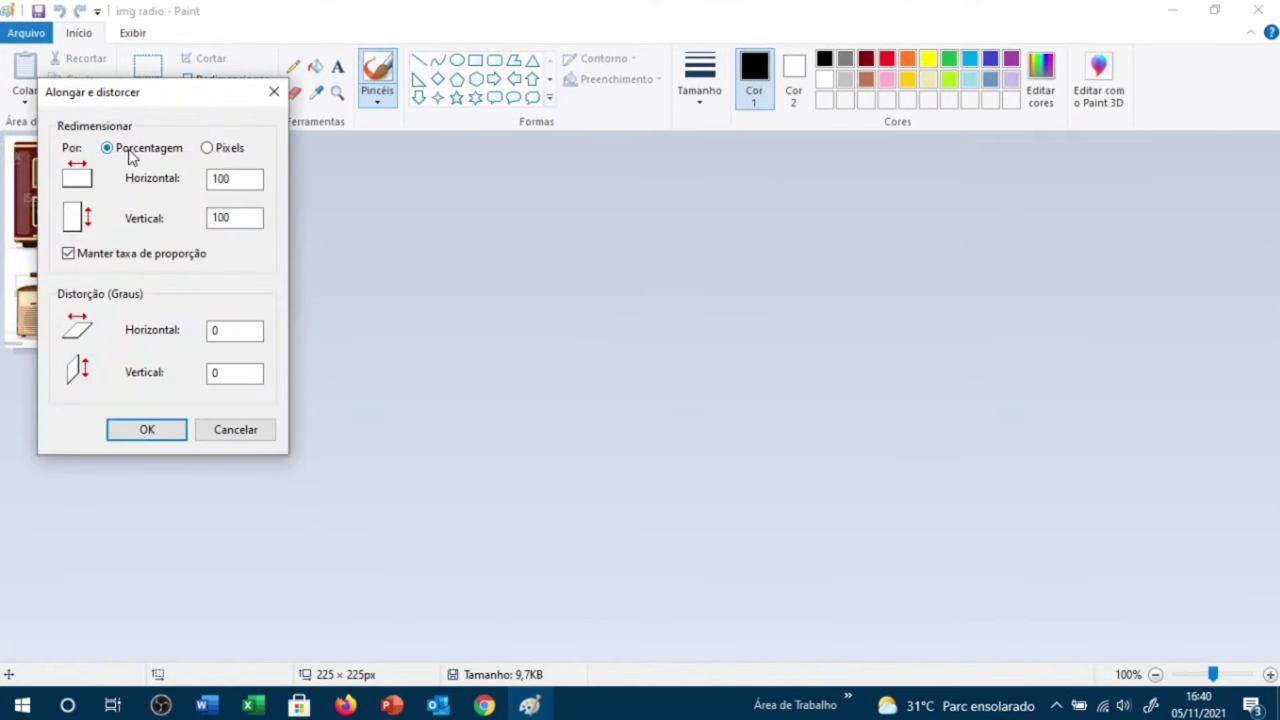
left_click(228, 150)
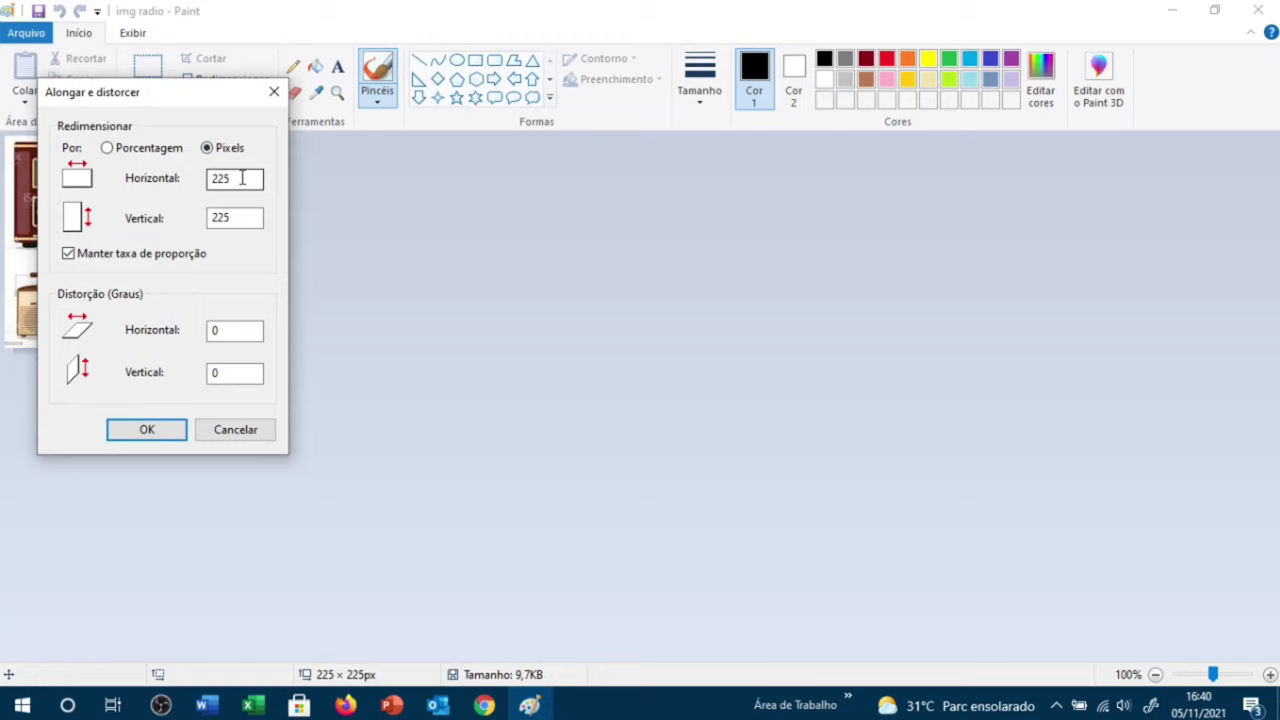
left_click_drag(242, 178, 221, 180)
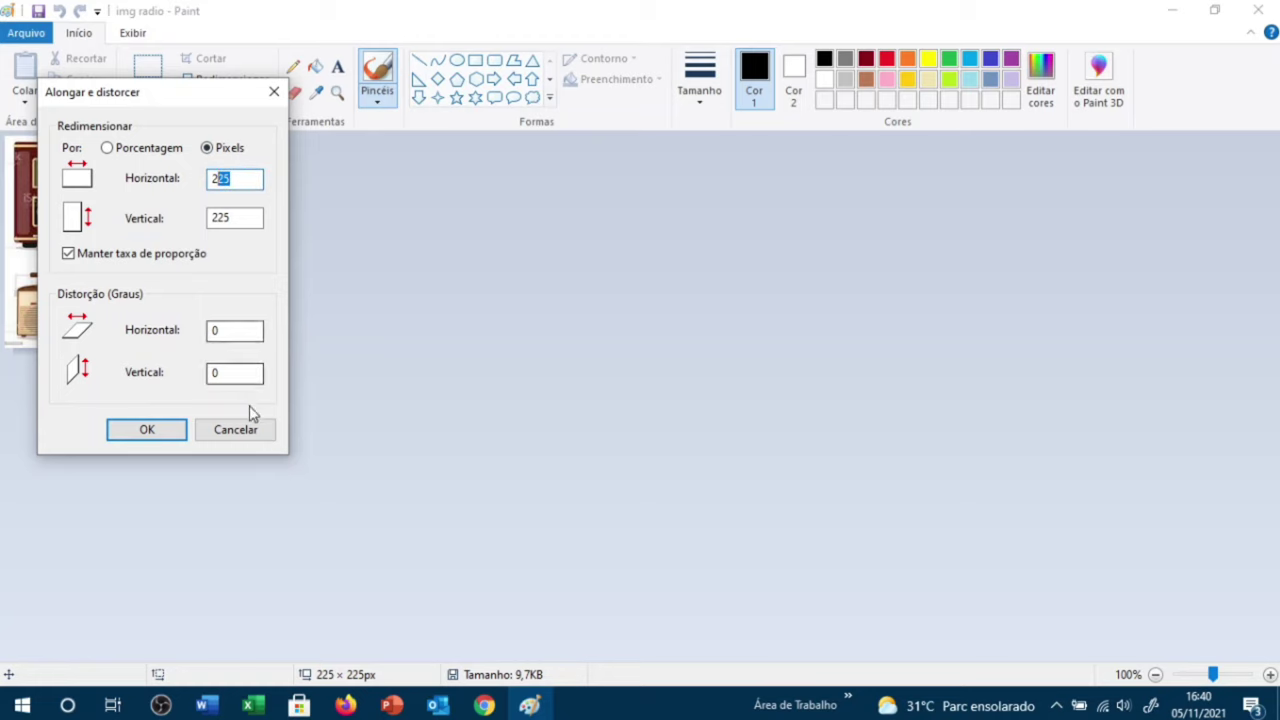
left_click(236, 428)
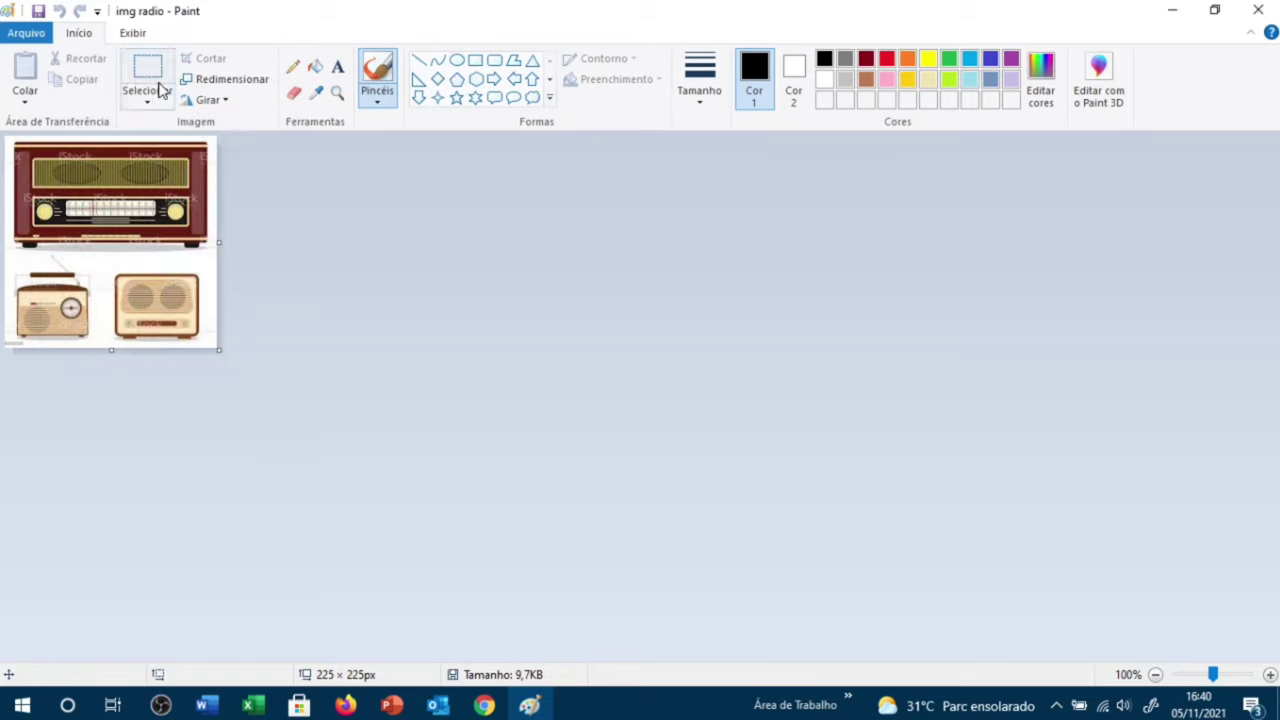
left_click(215, 85)
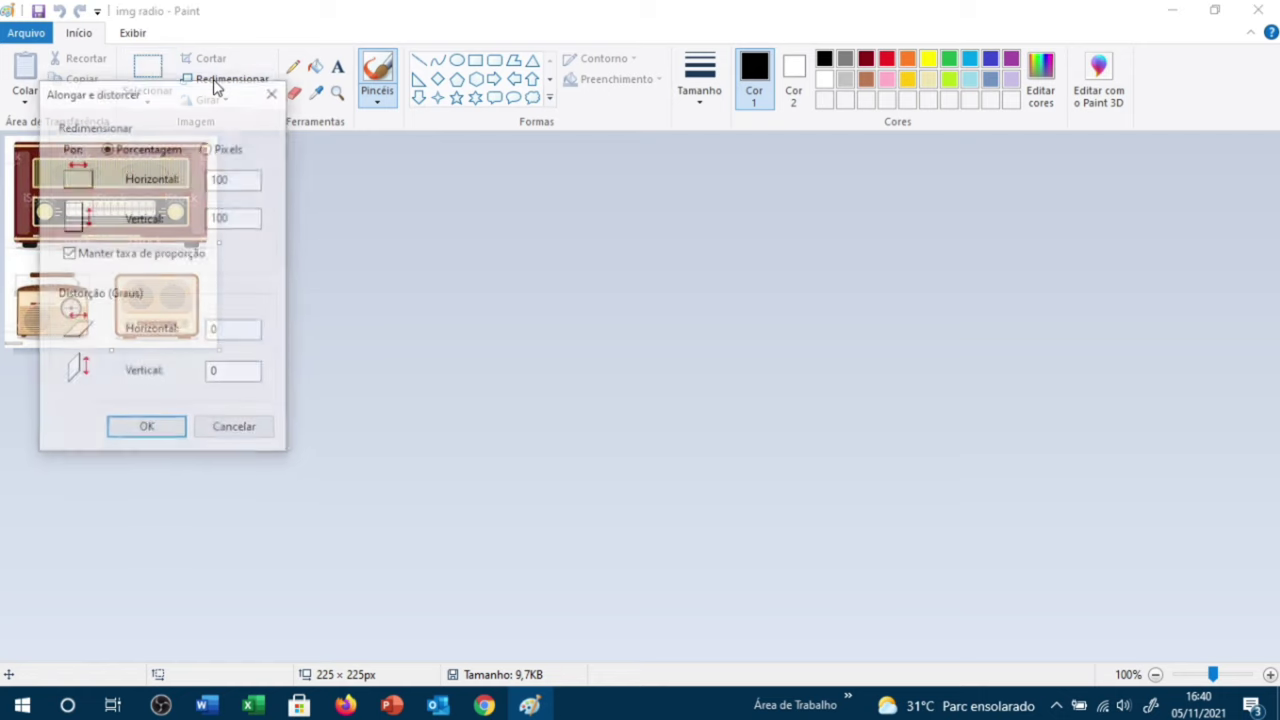
left_click(207, 148)
left_click_drag(248, 178, 204, 179)
type("5")
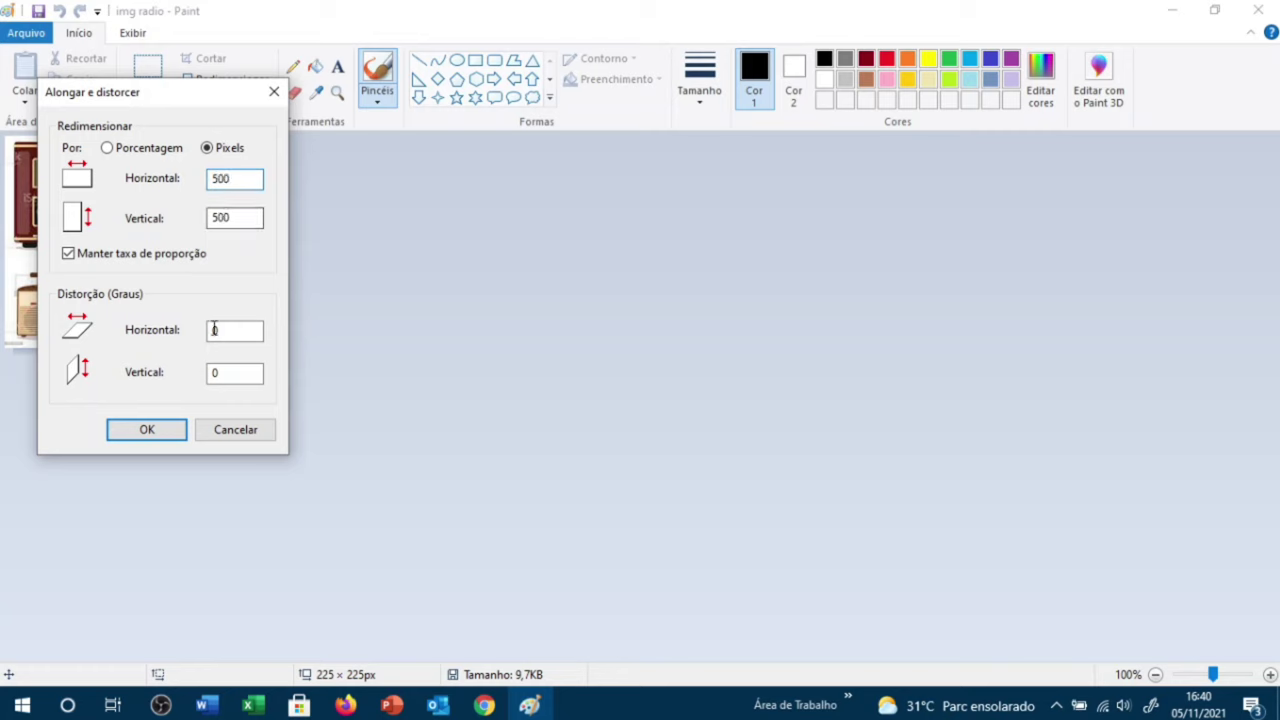
left_click(140, 430)
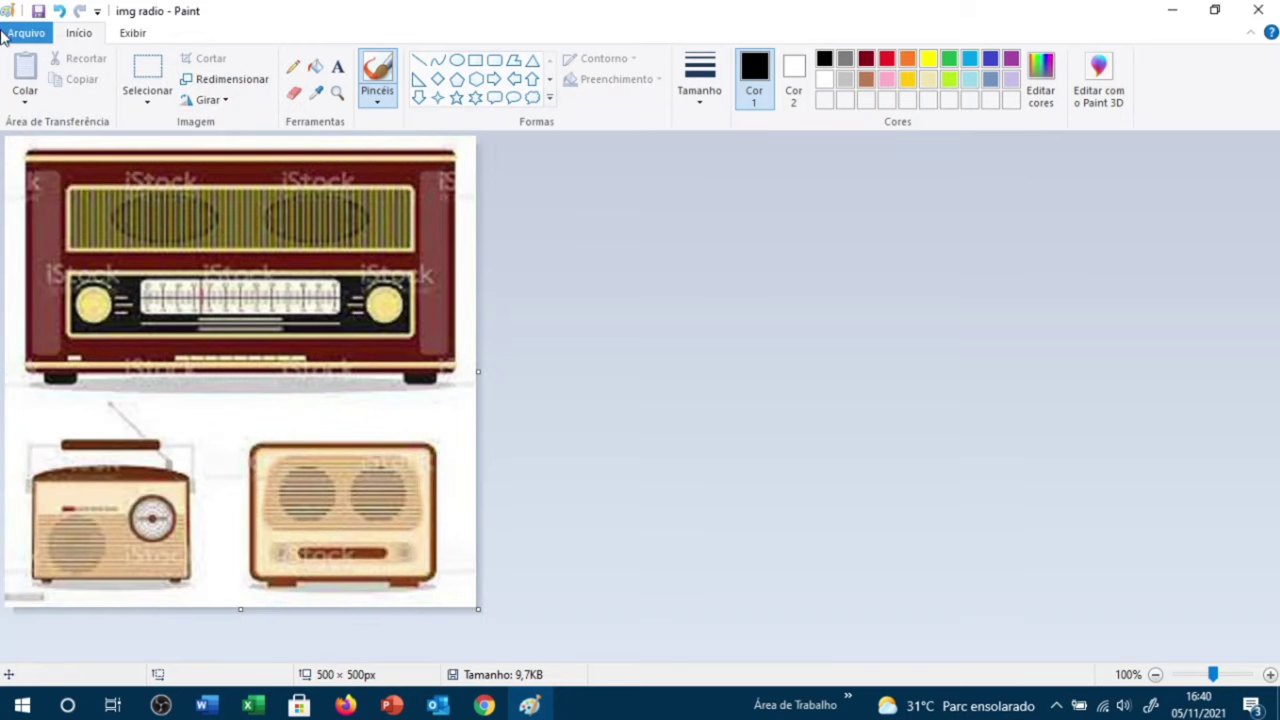
Step: Save the picture to Área de Trabalho as estaçãoradio and close Paint
left_click(40, 36)
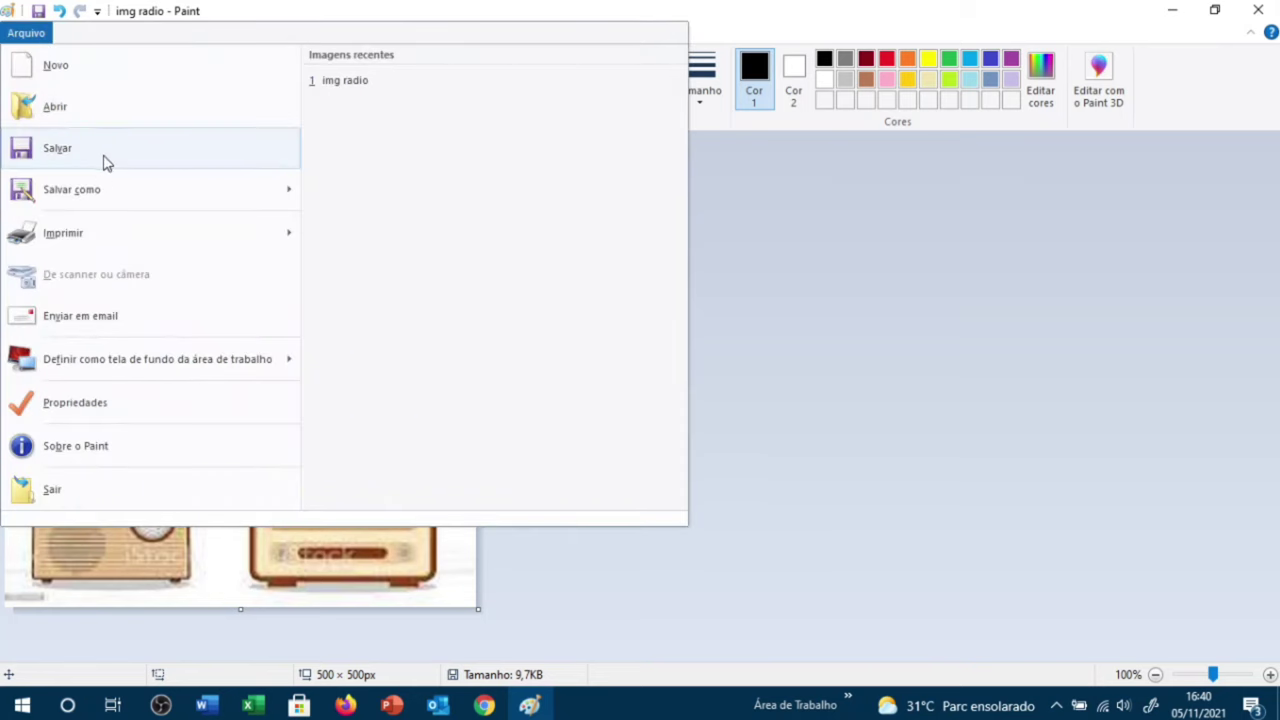
left_click(97, 194)
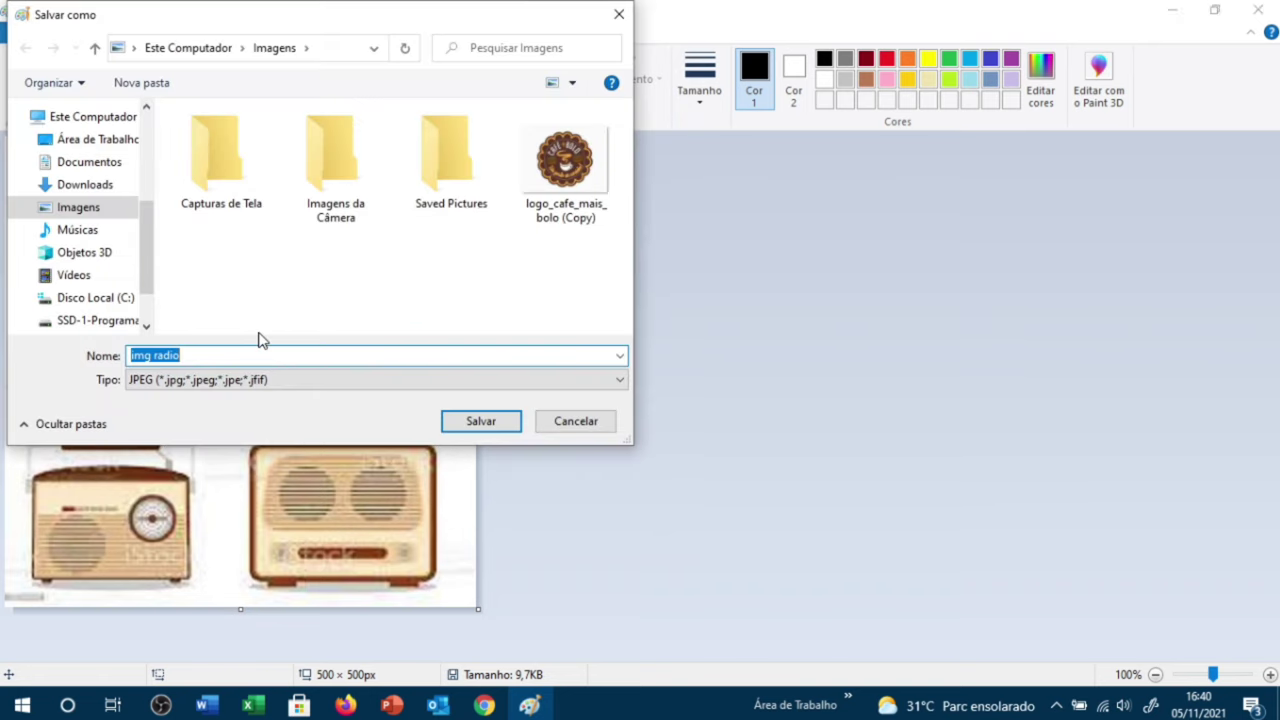
type("estação")
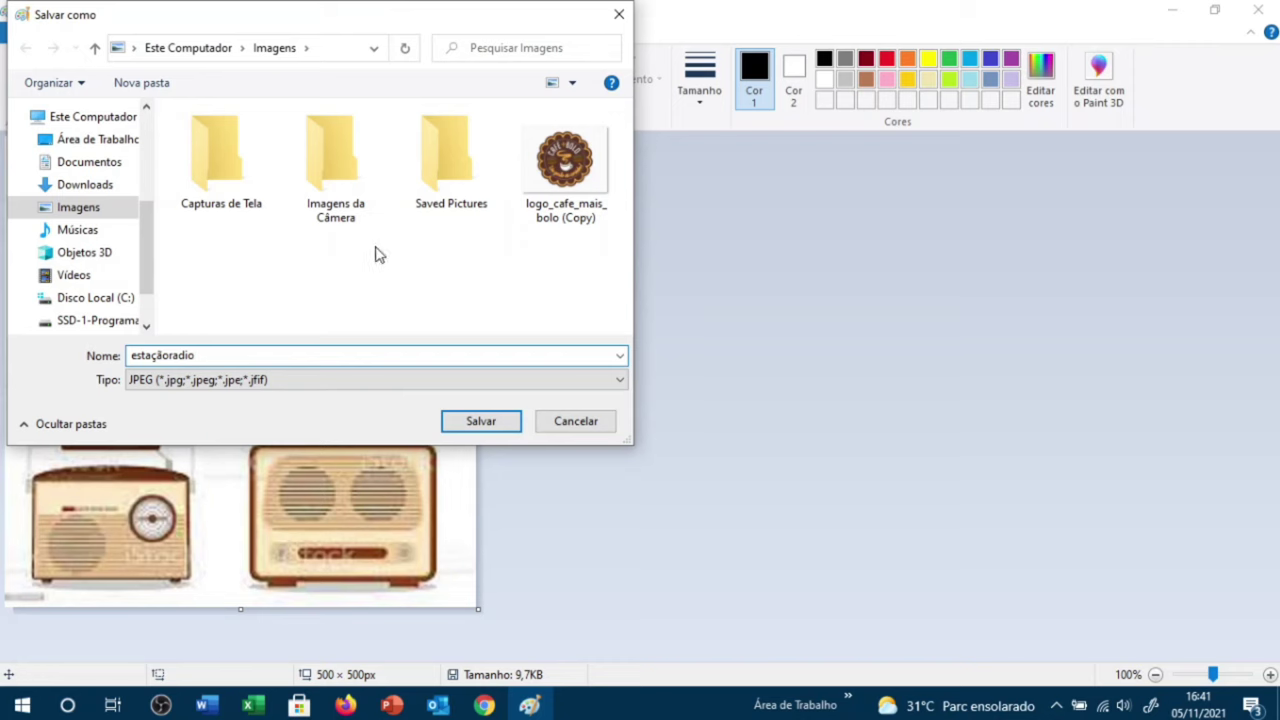
left_click(50, 139)
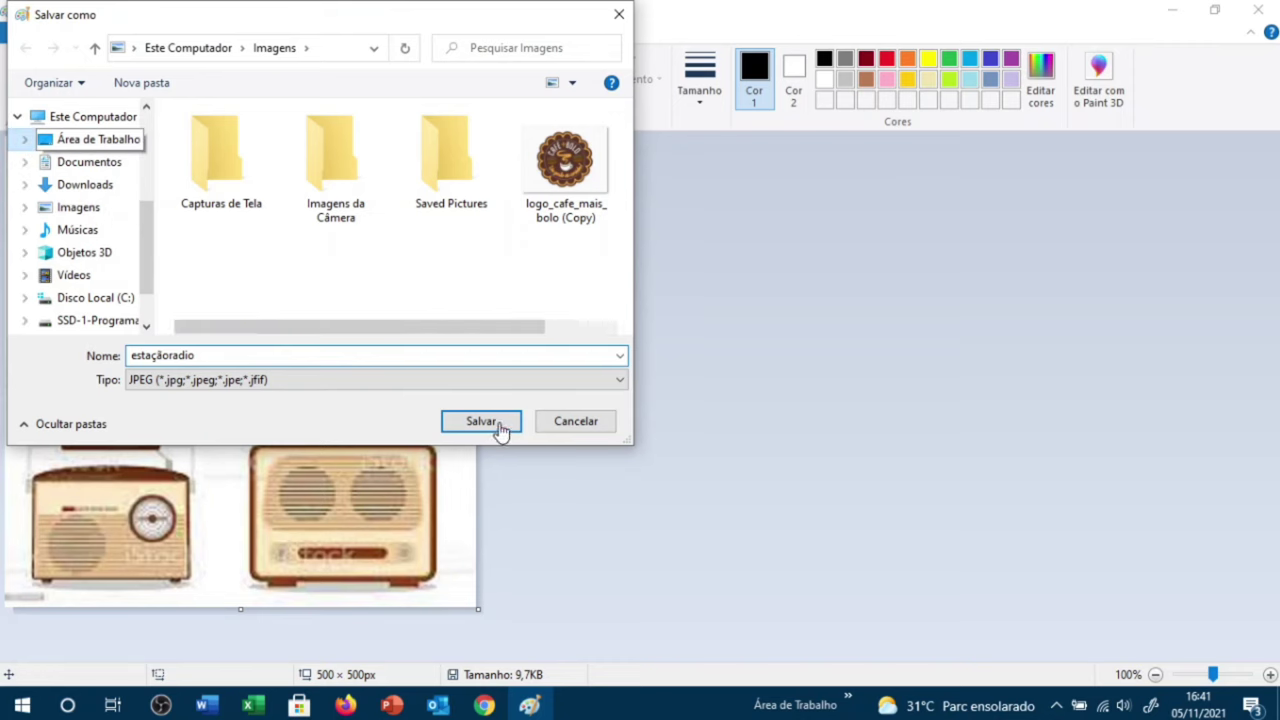
left_click(499, 423)
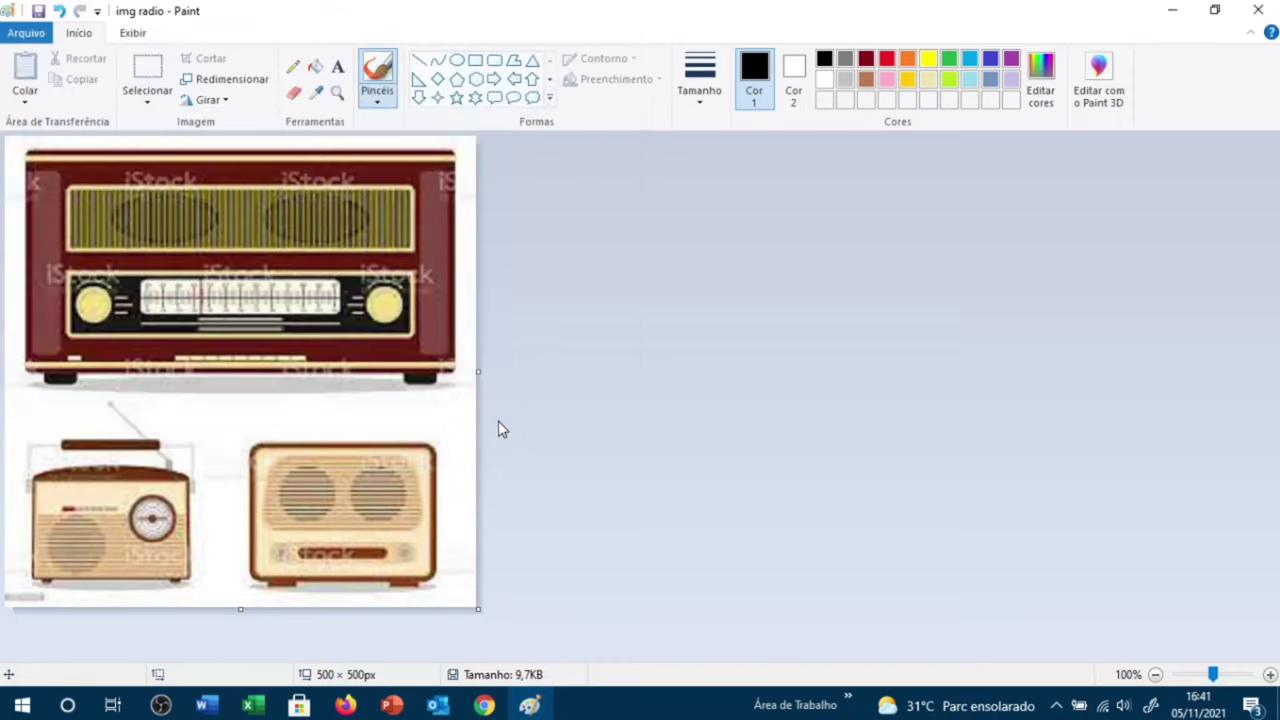
left_click(1257, 10)
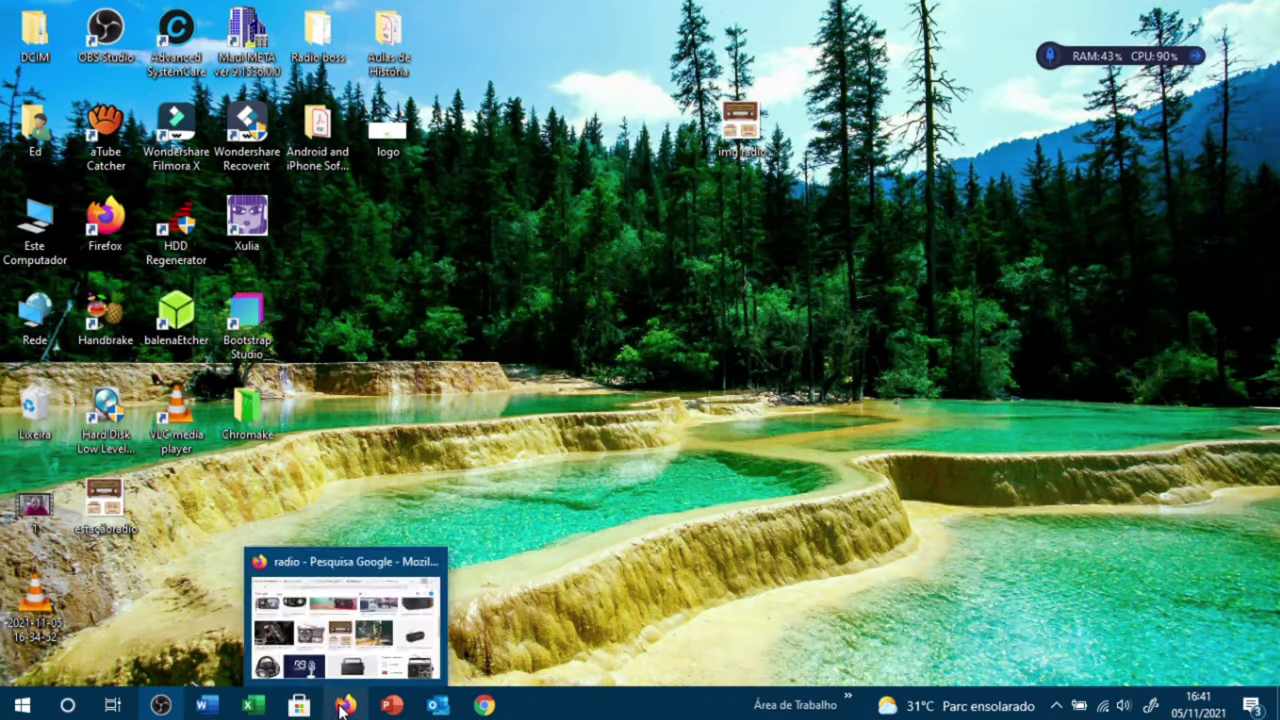
Step: Back in Firefox's Station podcast tab, upload estaçãoradio as the station logo
left_click(341, 706)
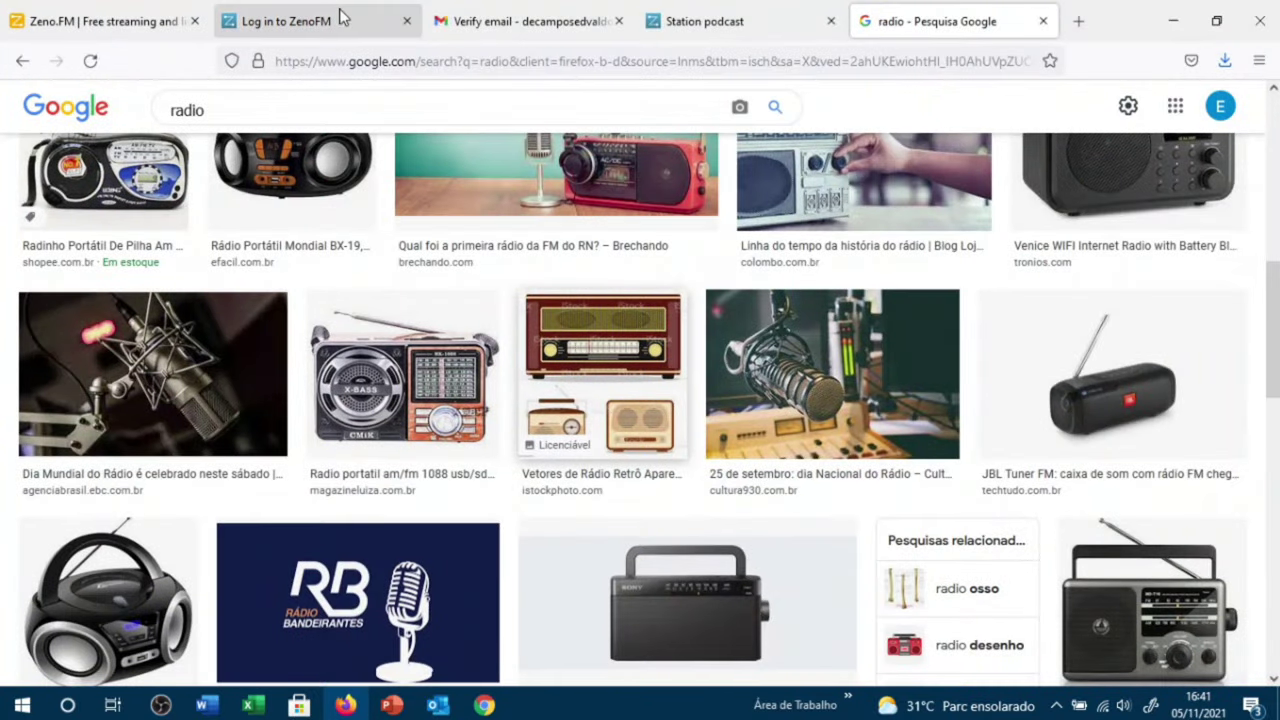
left_click(684, 22)
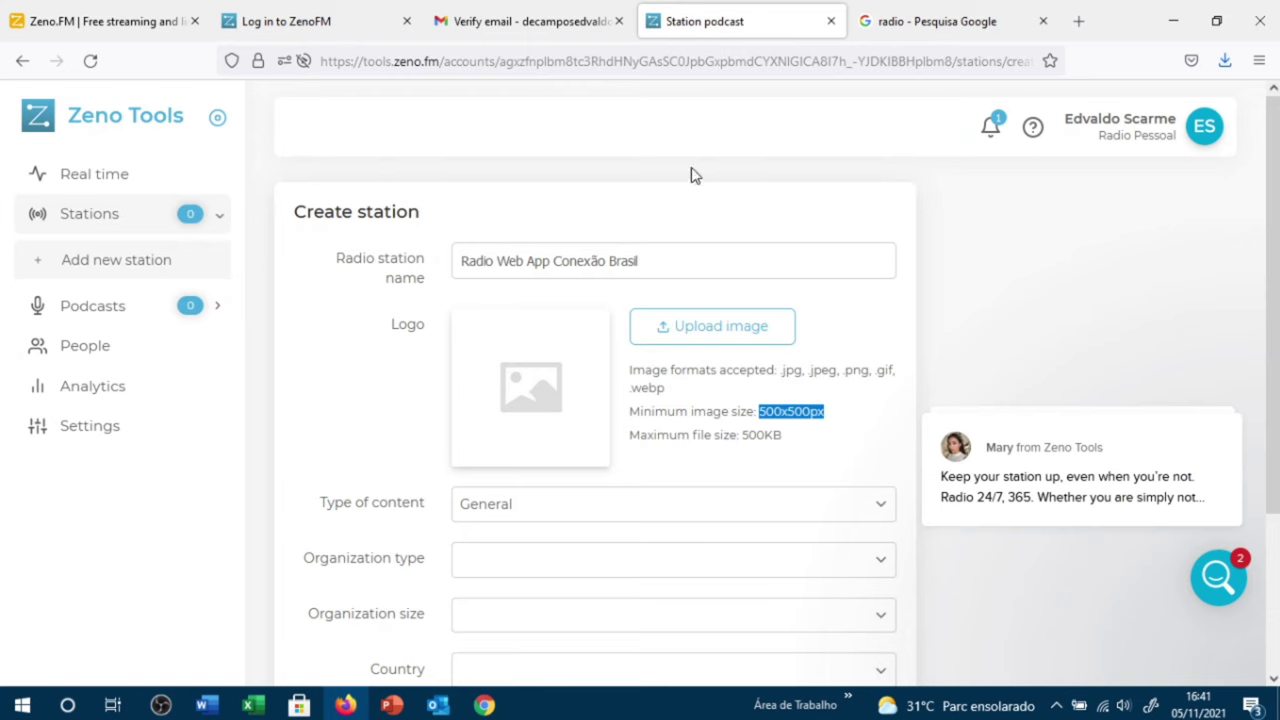
left_click(716, 334)
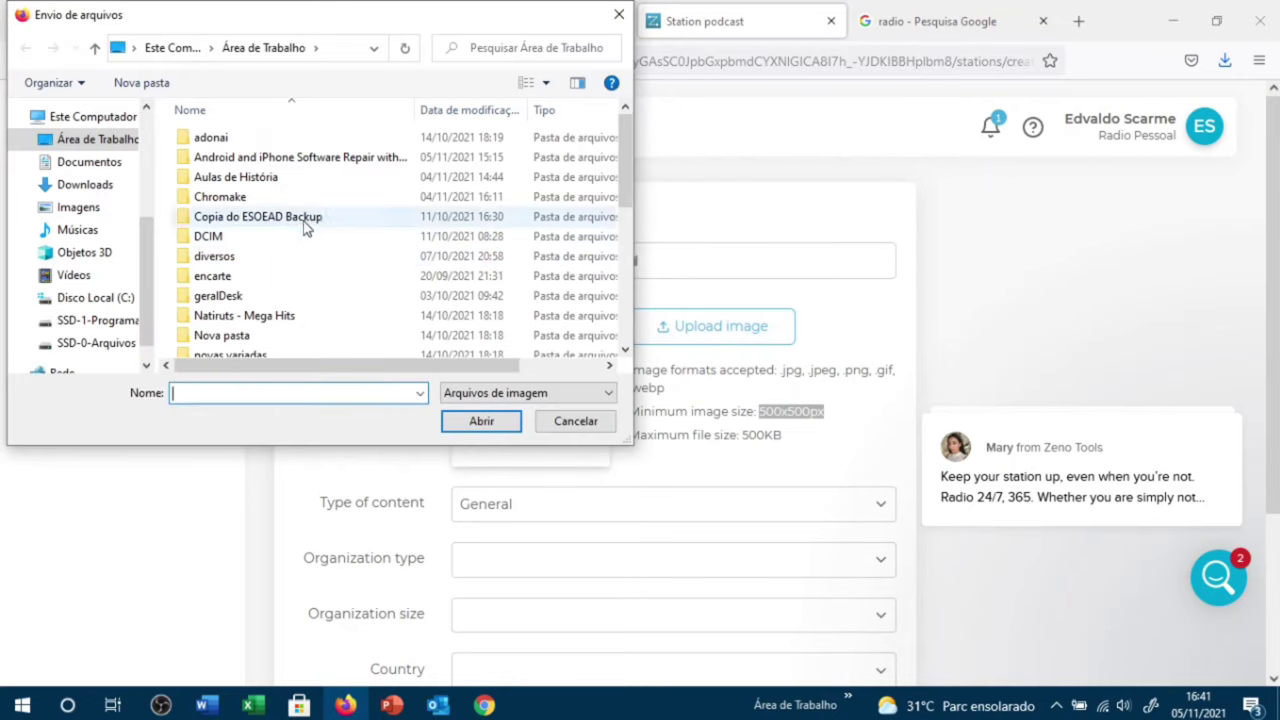
scroll(243, 300, "down", 2)
scroll(245, 295, "down", 4)
double_click(235, 306)
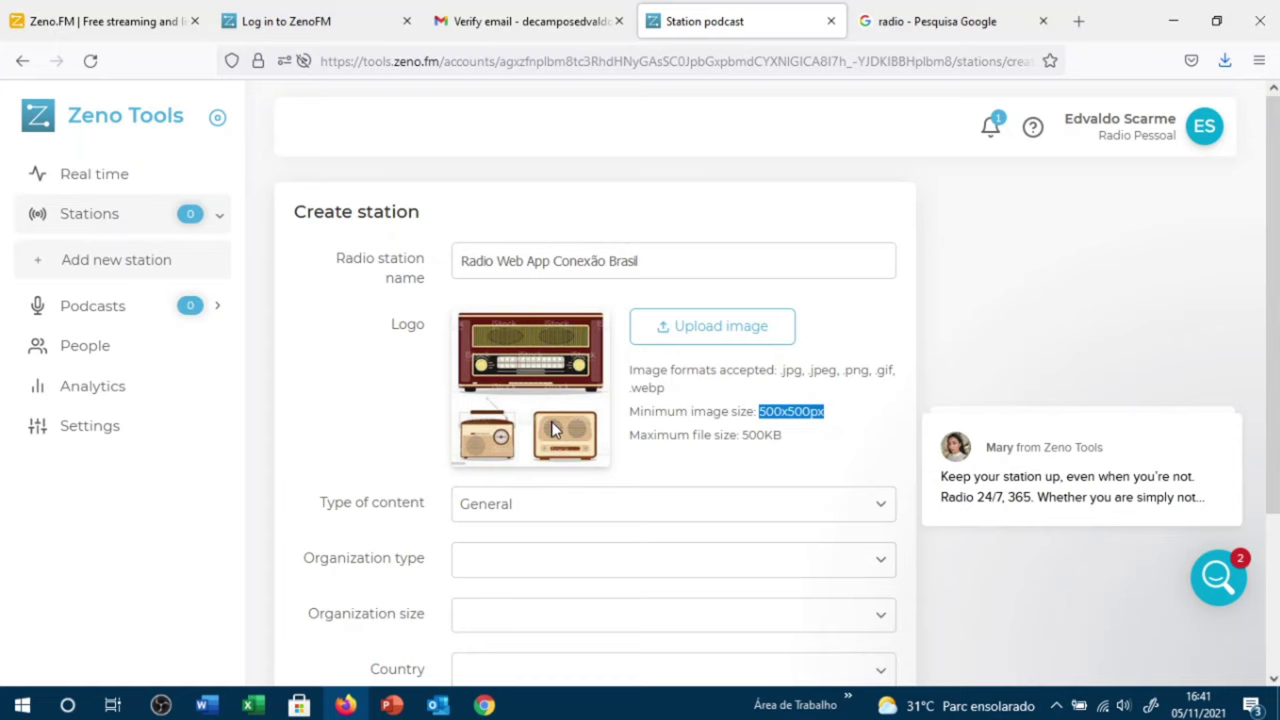
scroll(553, 430, "down", 3)
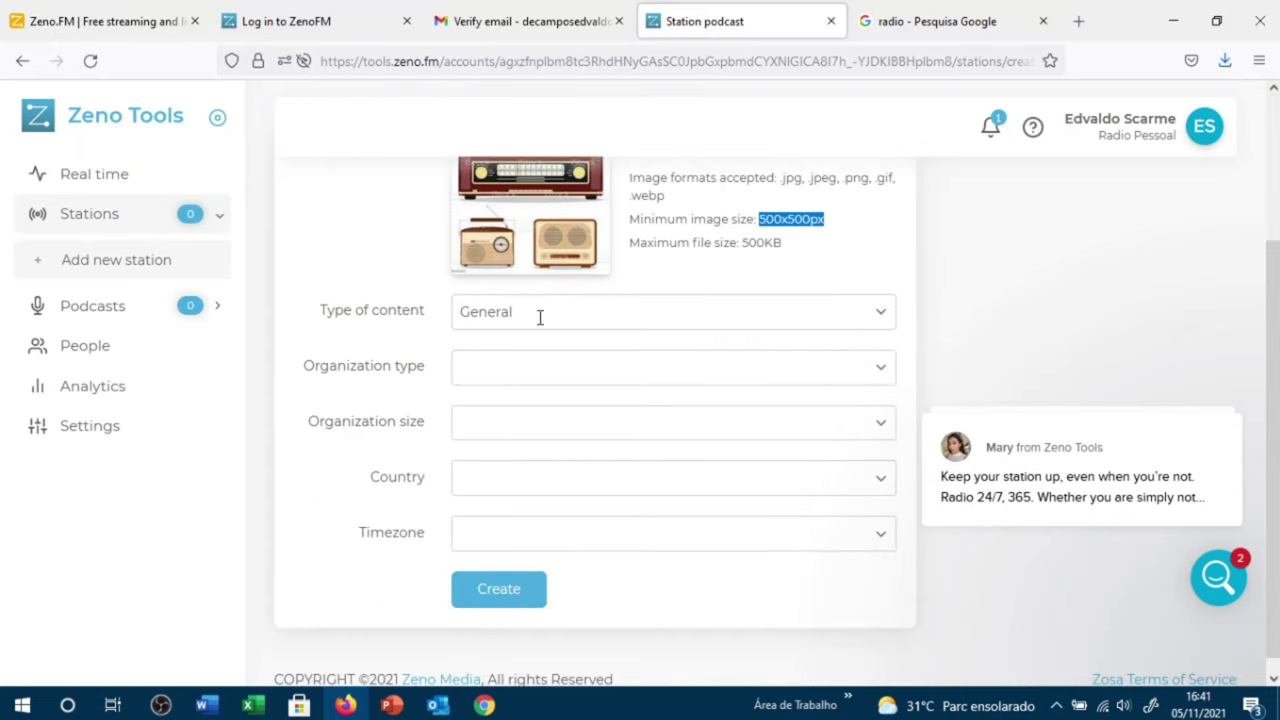
Step: Set content type General, organization Professional internet radio only, size under 5 people
left_click(886, 313)
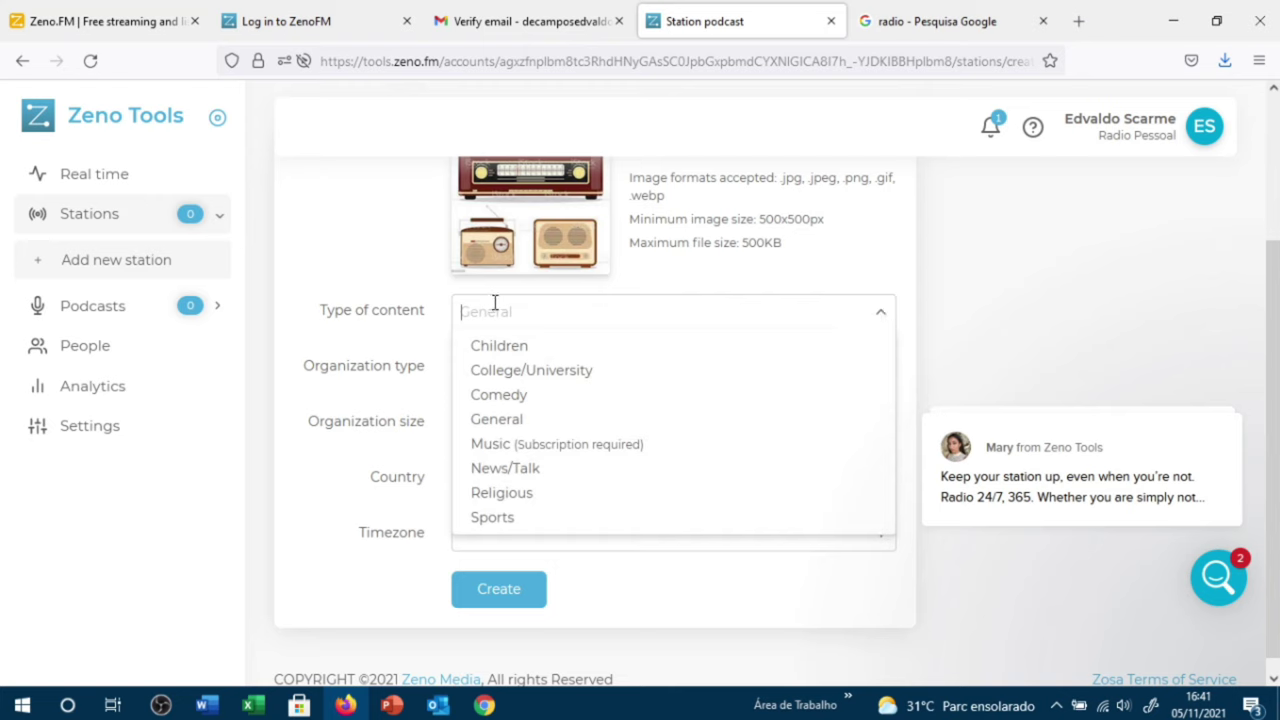
scroll(560, 421, "down", 1)
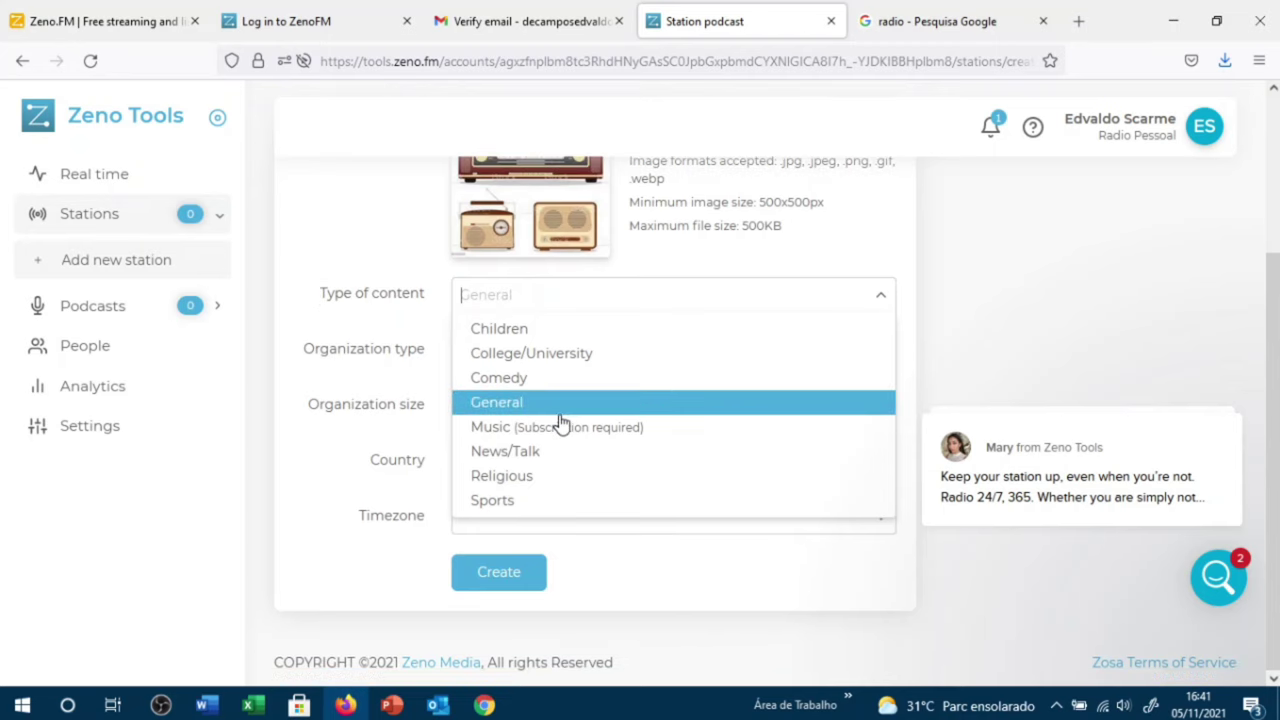
left_click(490, 400)
left_click(571, 357)
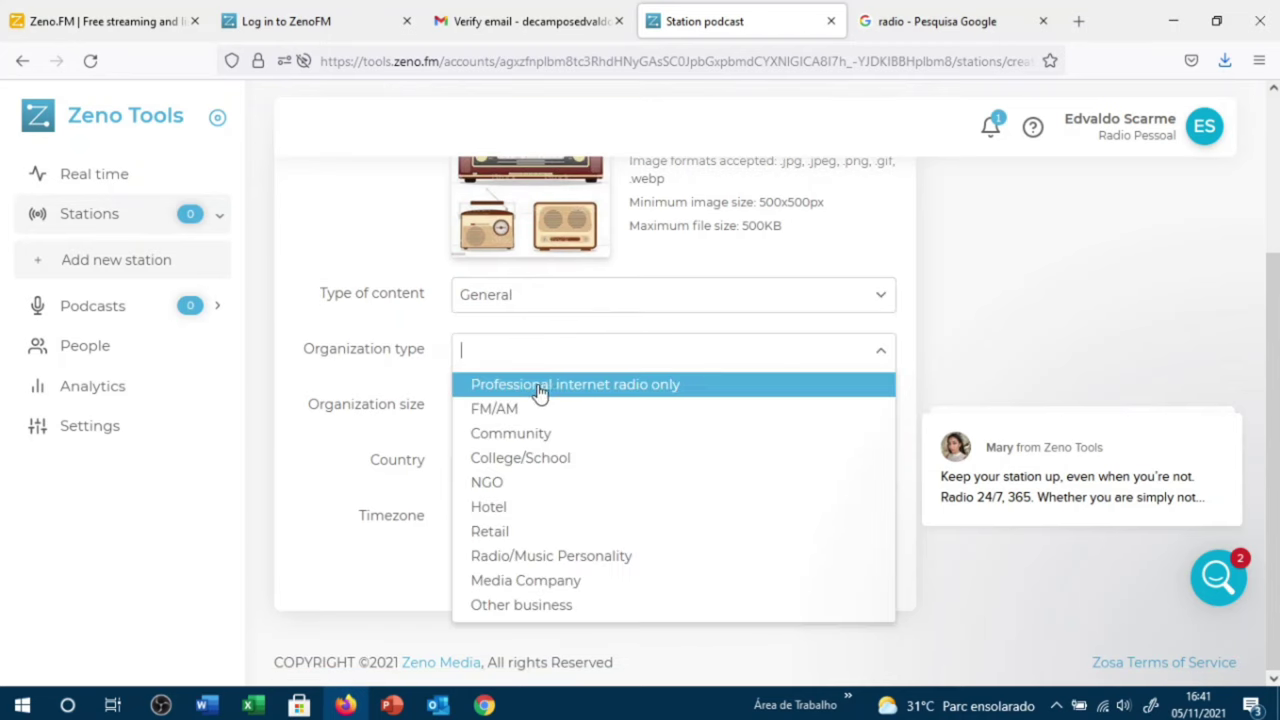
left_click(588, 390)
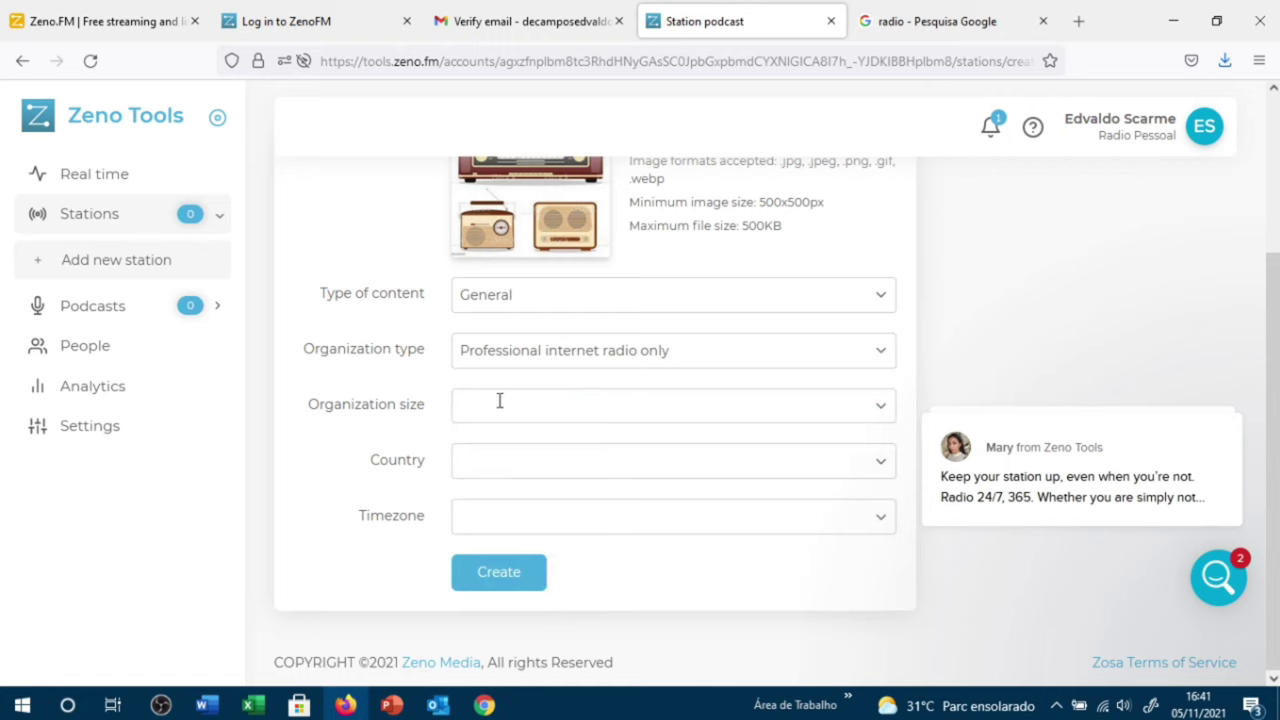
left_click(506, 400)
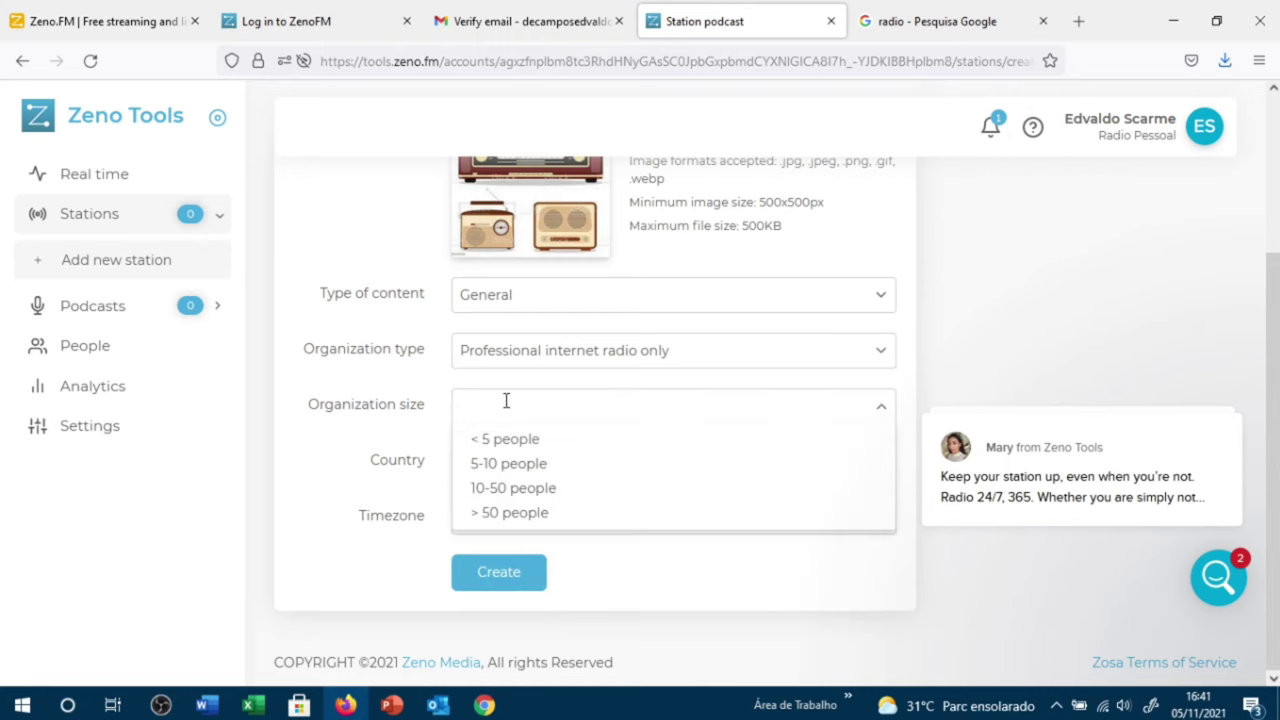
left_click(532, 445)
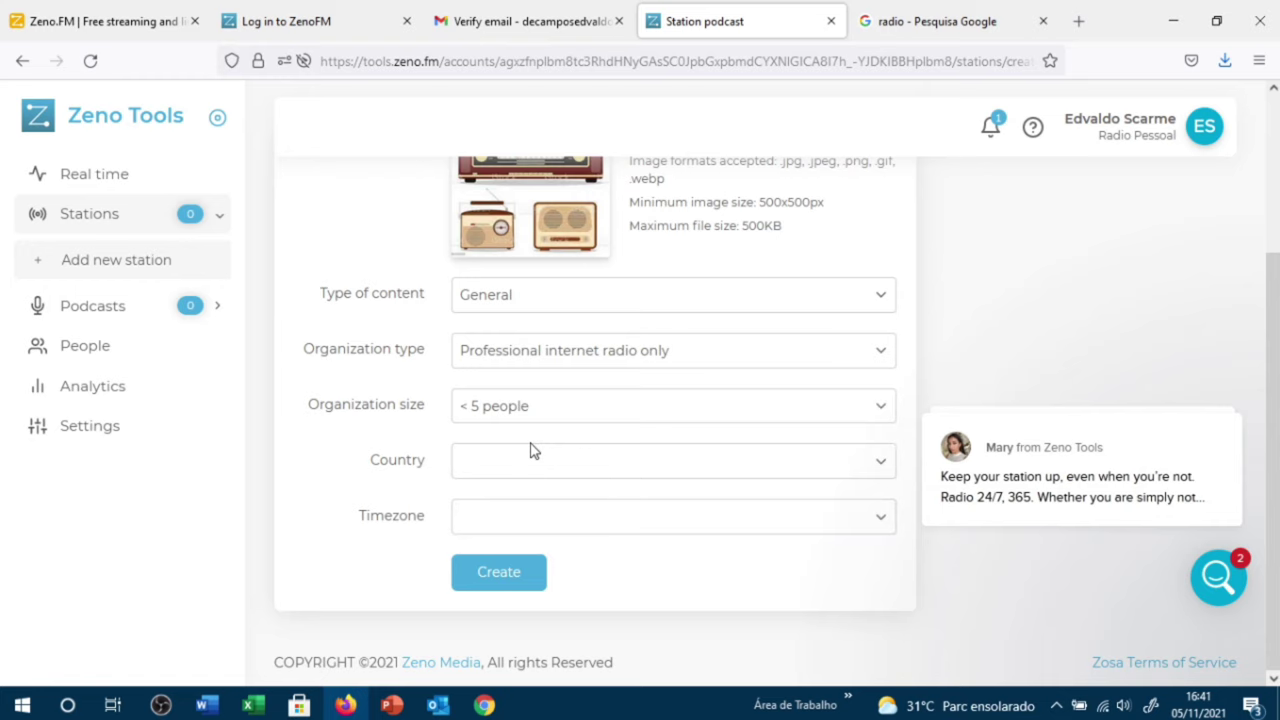
Step: Set country to Brazil and timezone to (-03:00) Brasilia, then create the station
left_click(663, 466)
type("b")
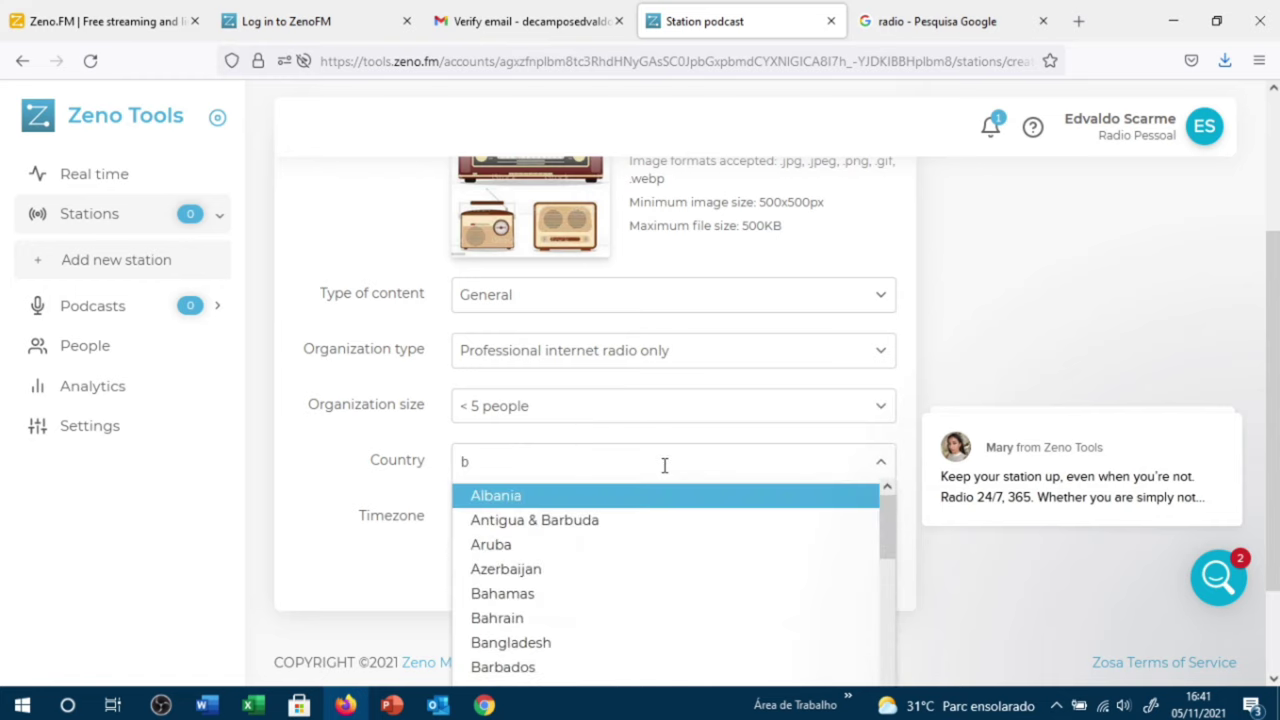
type("r")
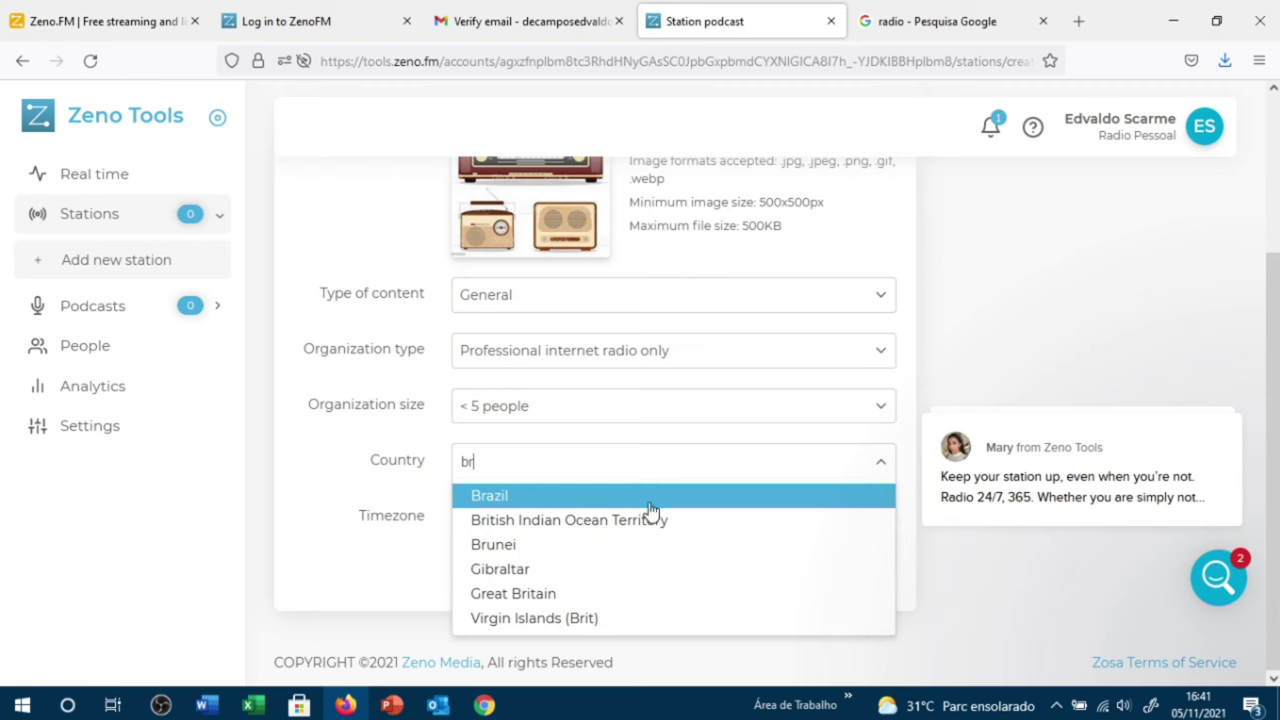
left_click(649, 503)
left_click(527, 510)
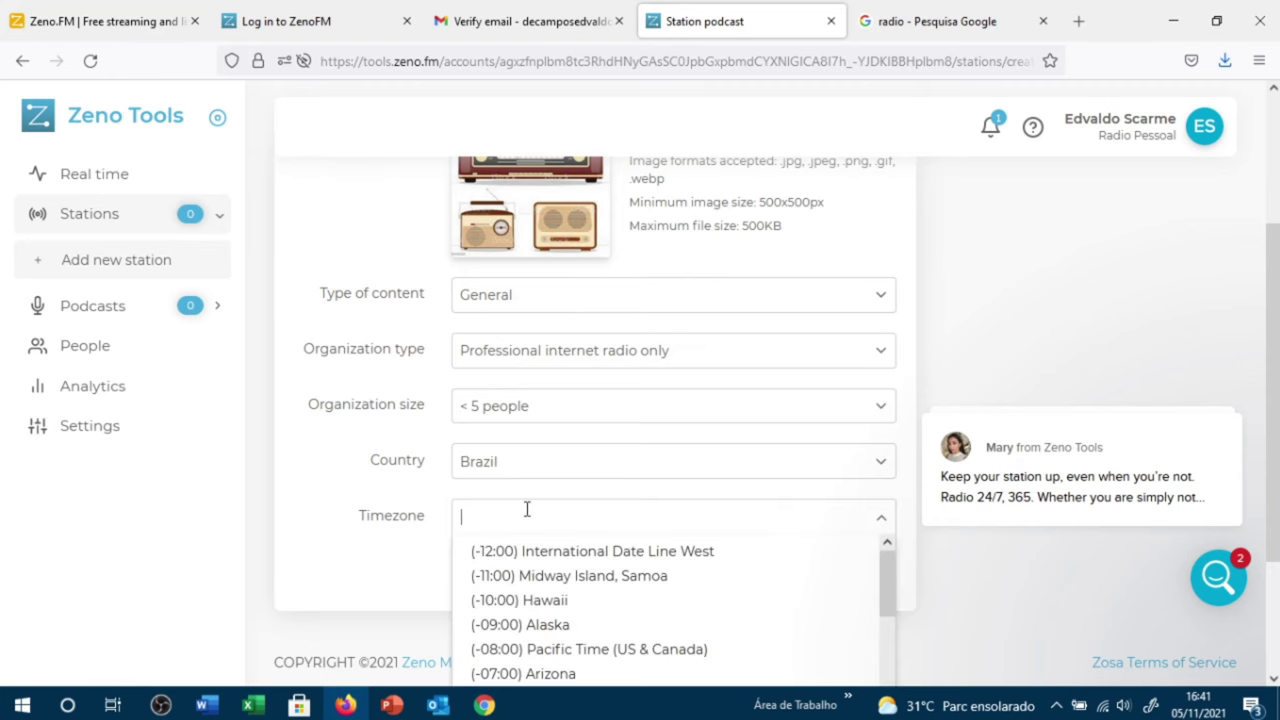
scroll(525, 528, "down", 3)
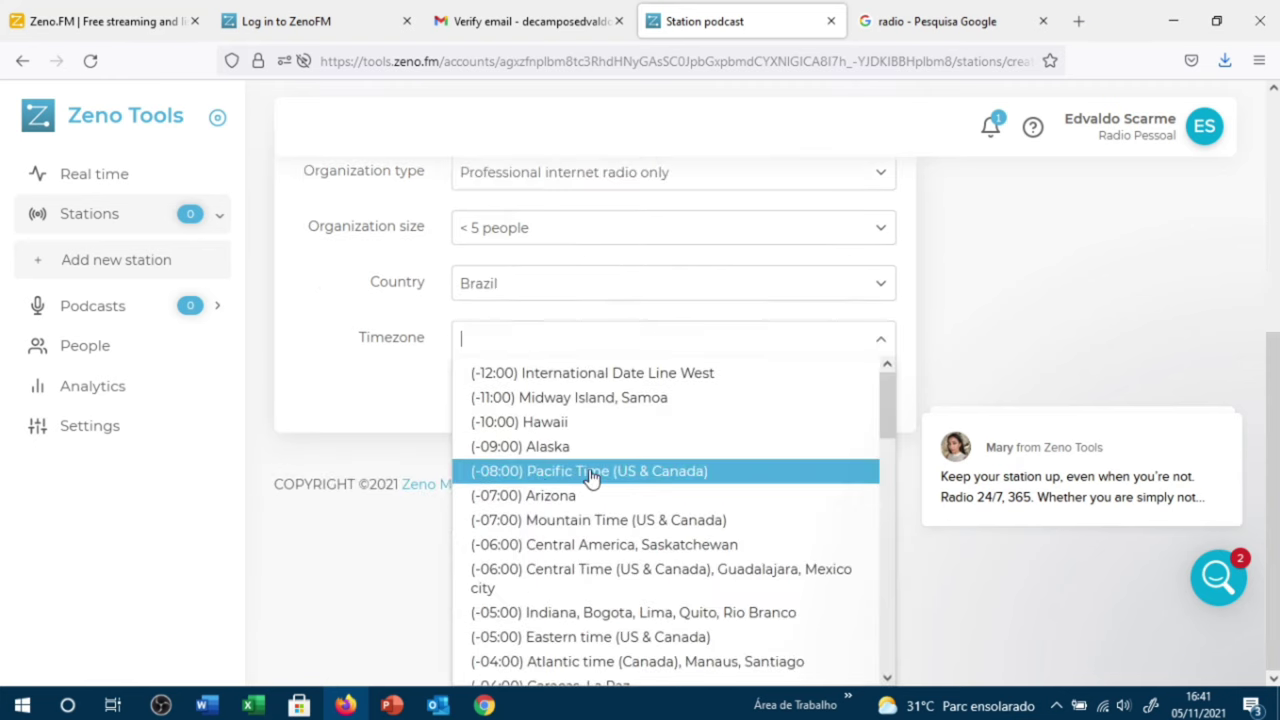
scroll(591, 478, "down", 2)
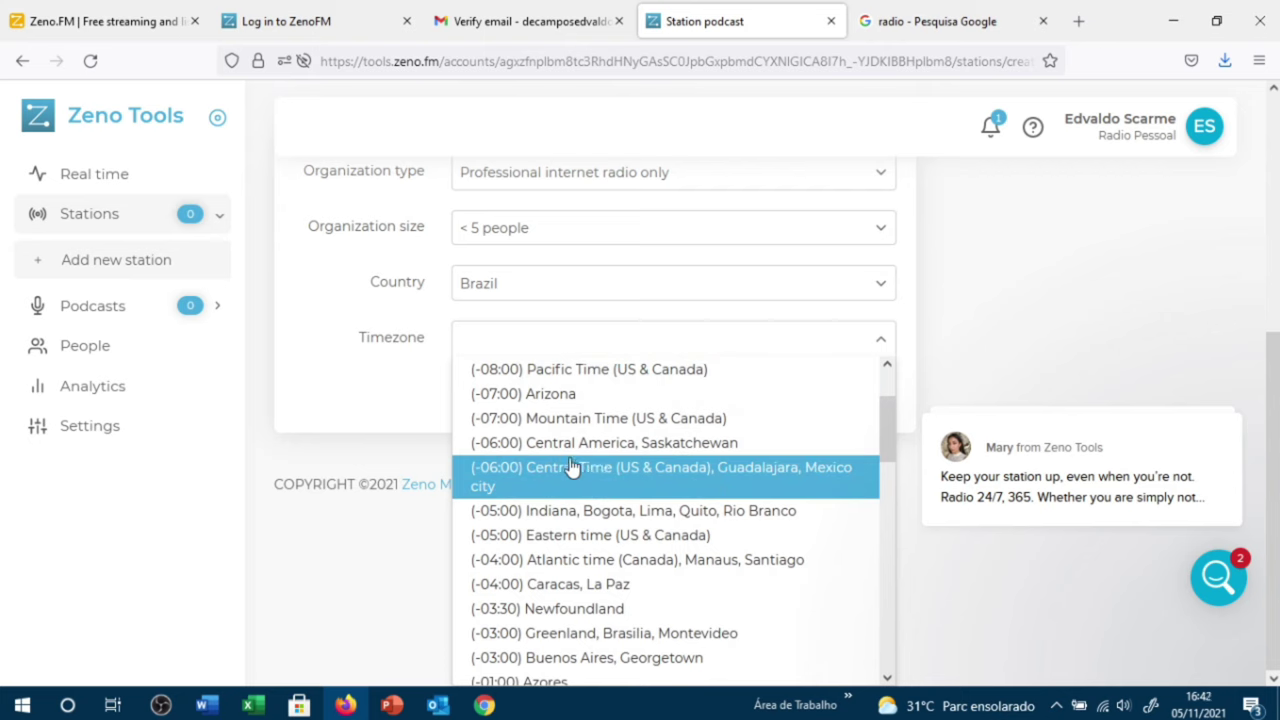
scroll(563, 487, "down", 4)
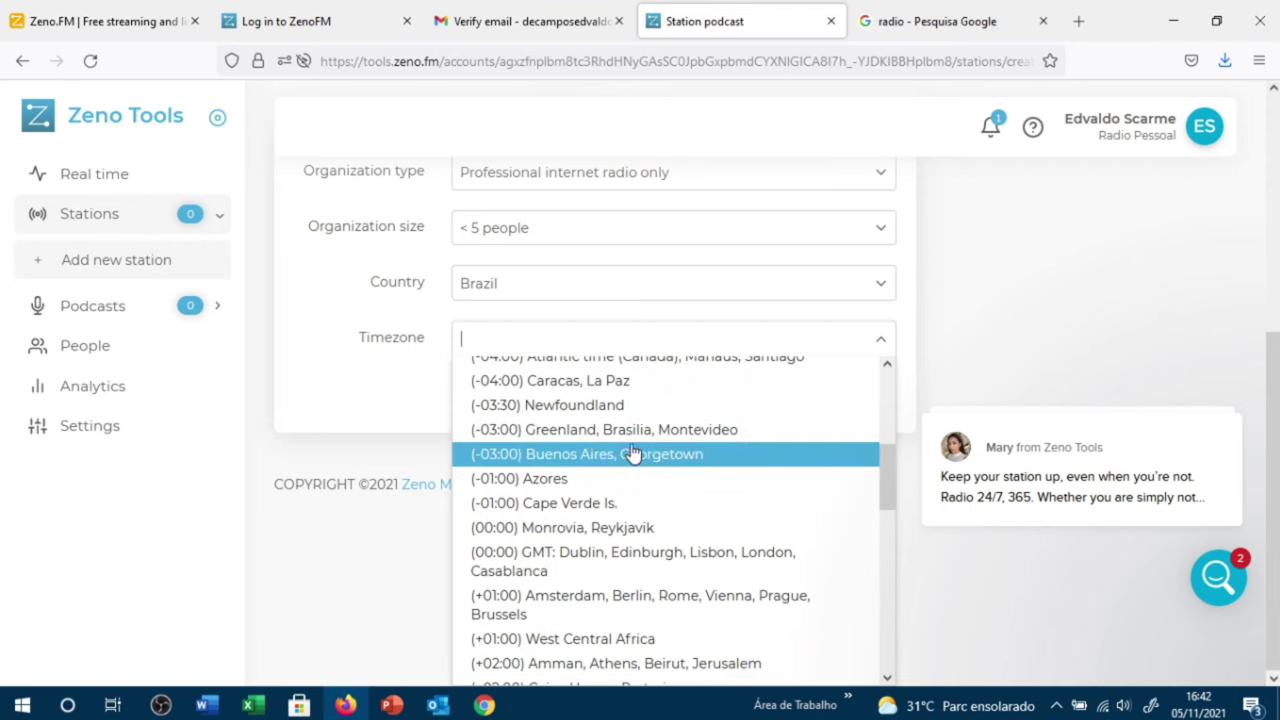
left_click(641, 437)
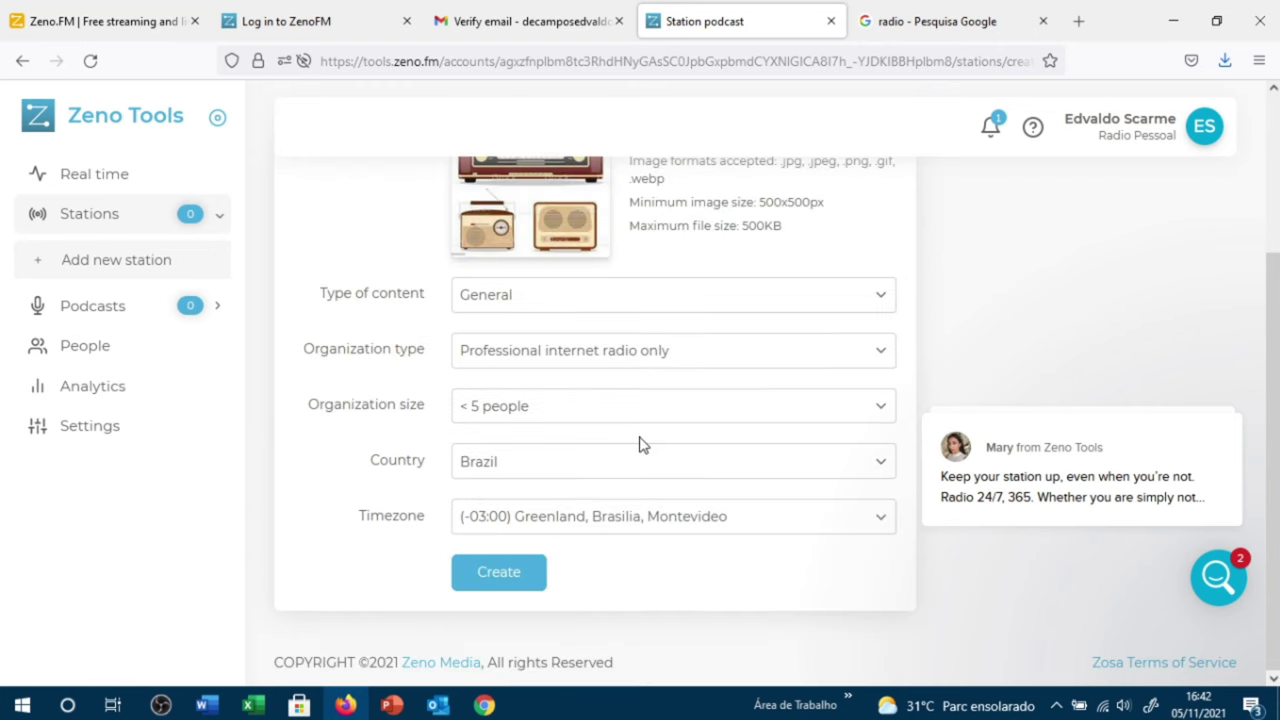
left_click(497, 572)
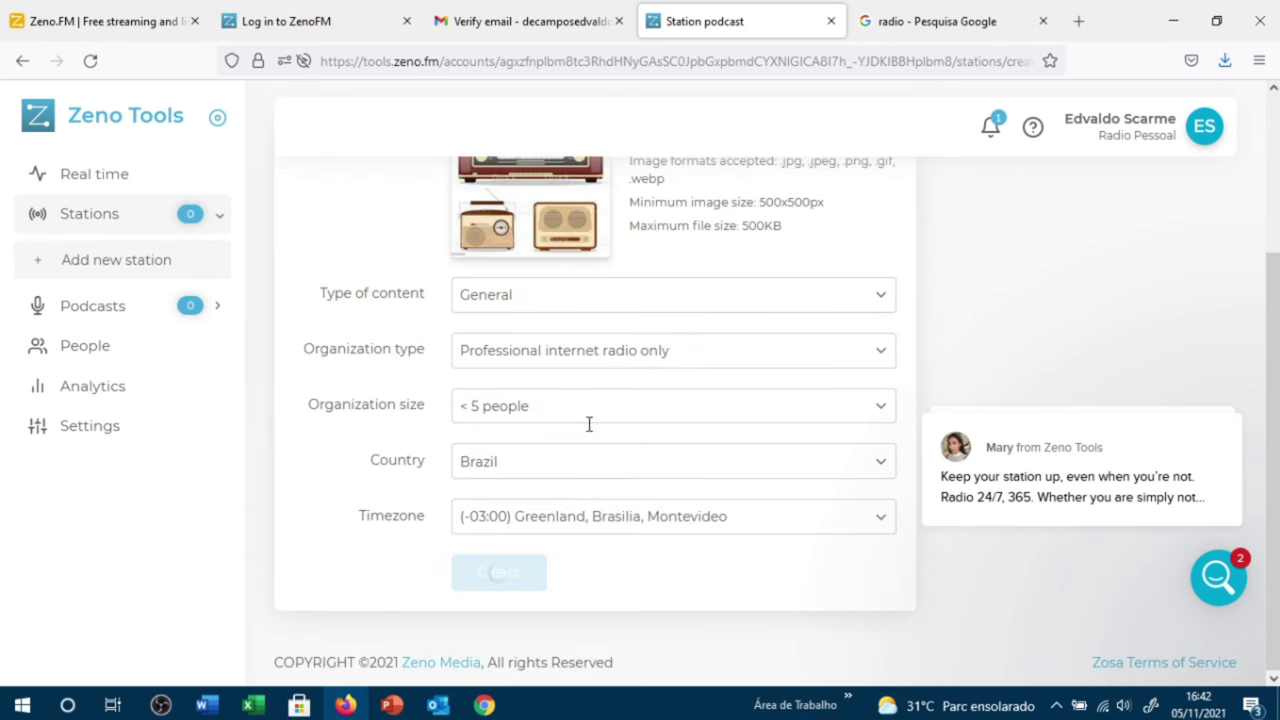
Step: Show the Website/Widget microsite settings for Radio Web App Conexão Brasil, with its logo
scroll(790, 446, "up", 3)
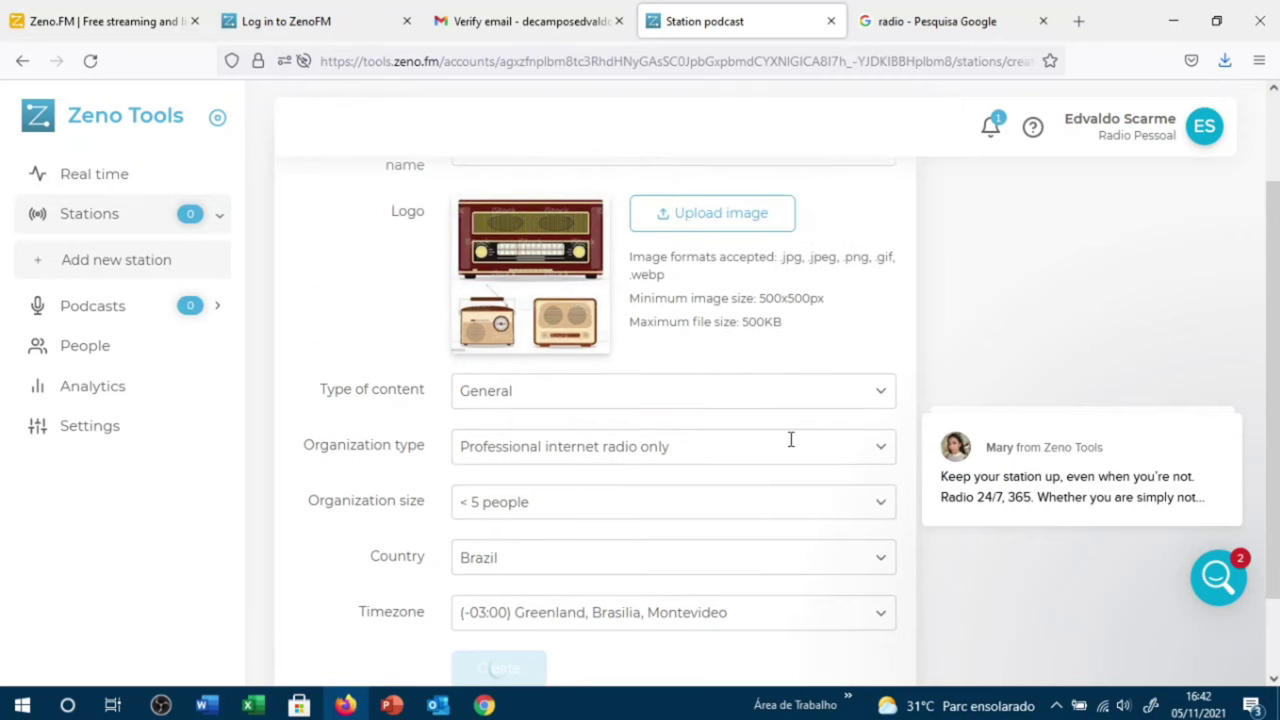
scroll(785, 440, "down", 3)
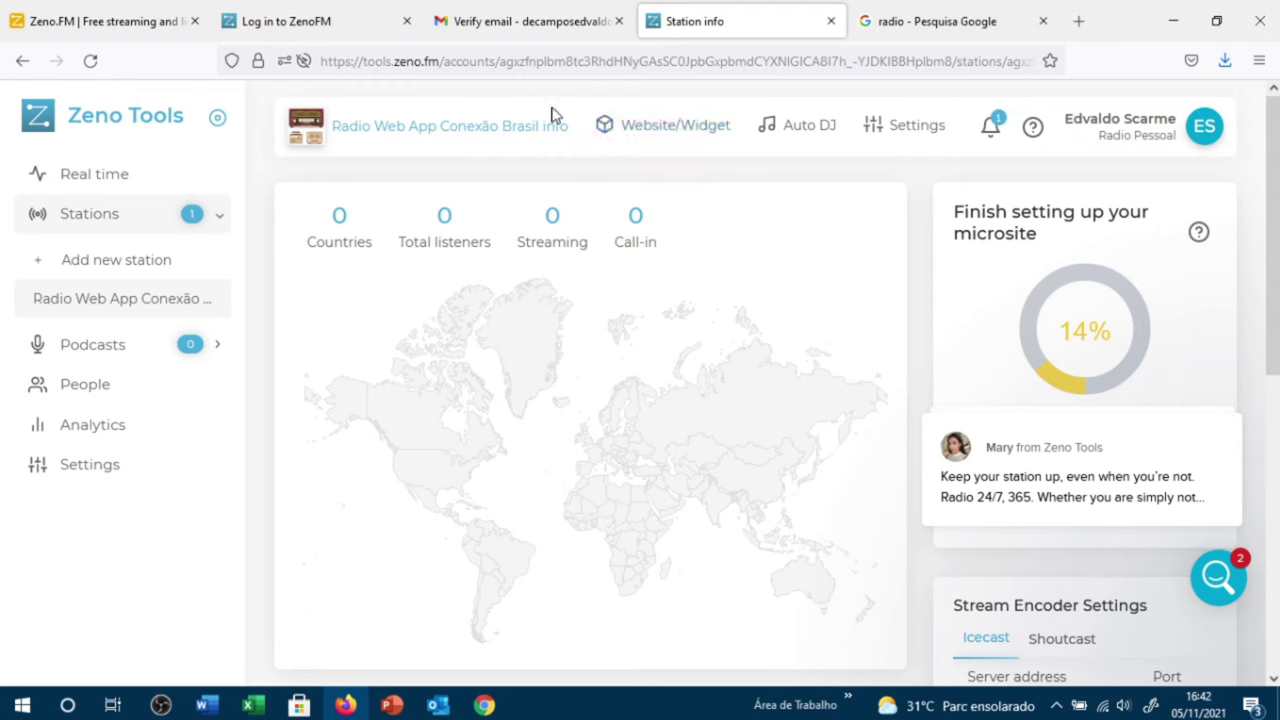
left_click(645, 128)
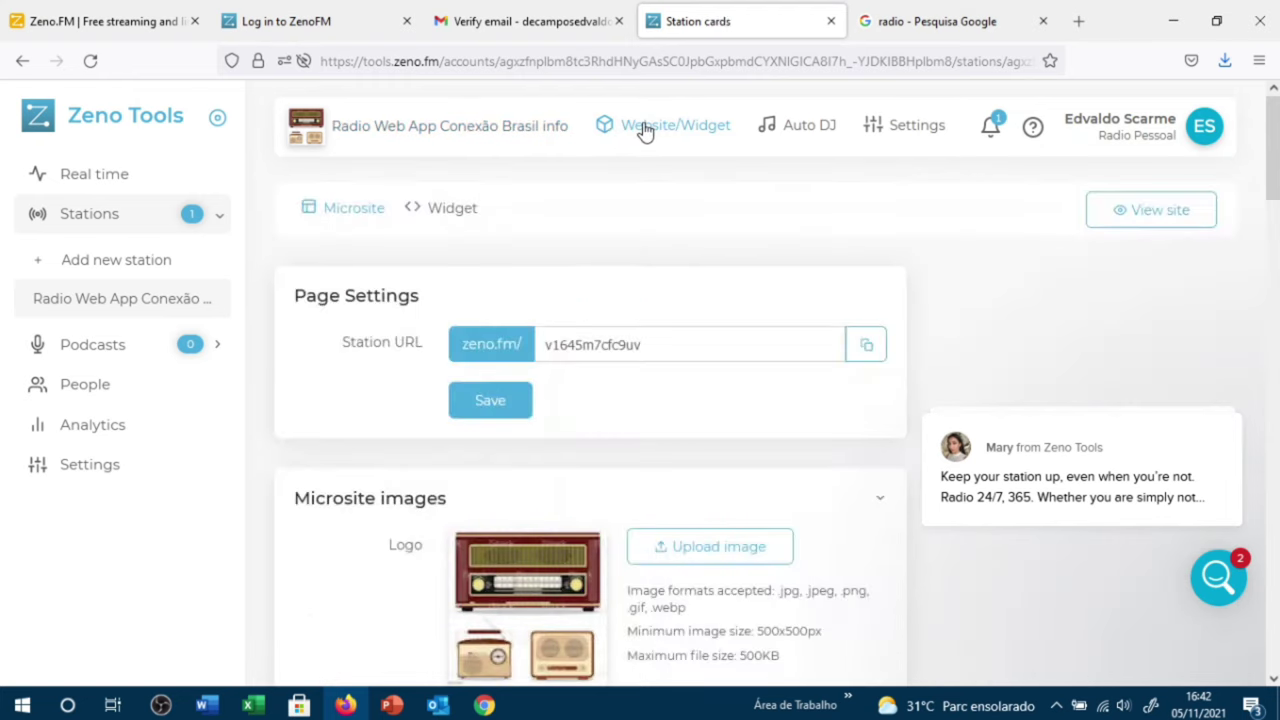
scroll(486, 423, "down", 2)
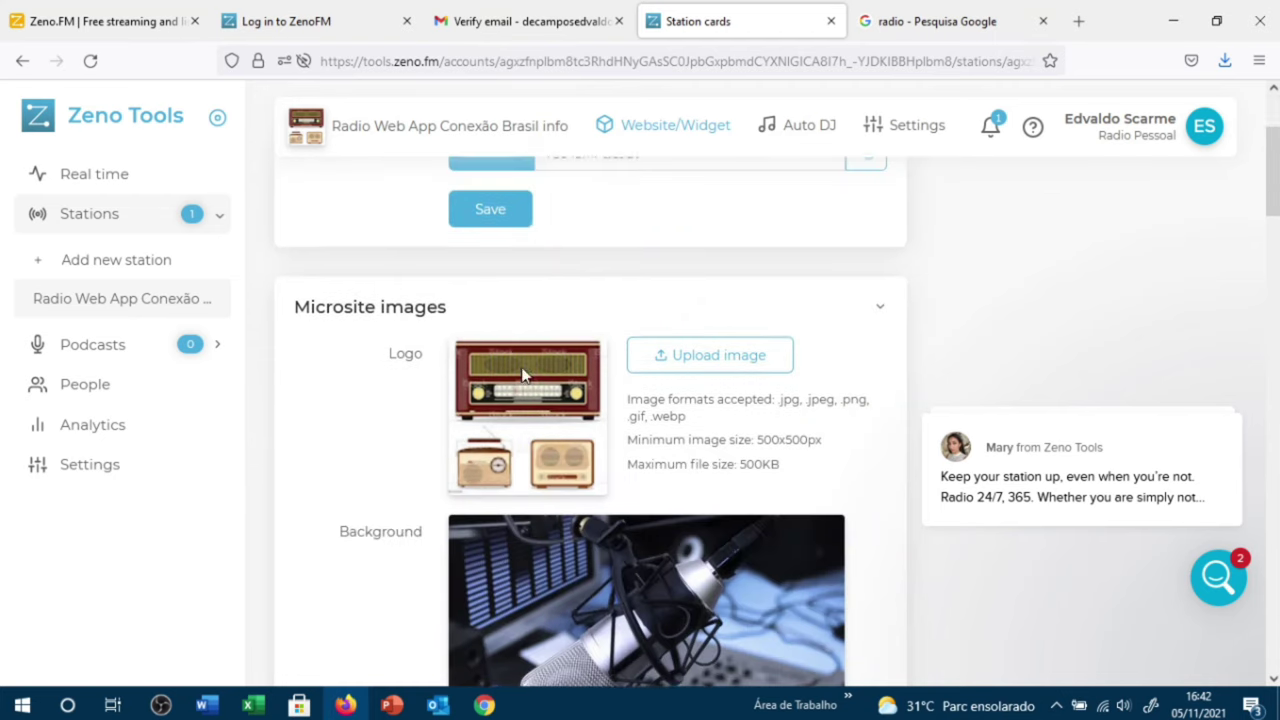
scroll(523, 371, "up", 2)
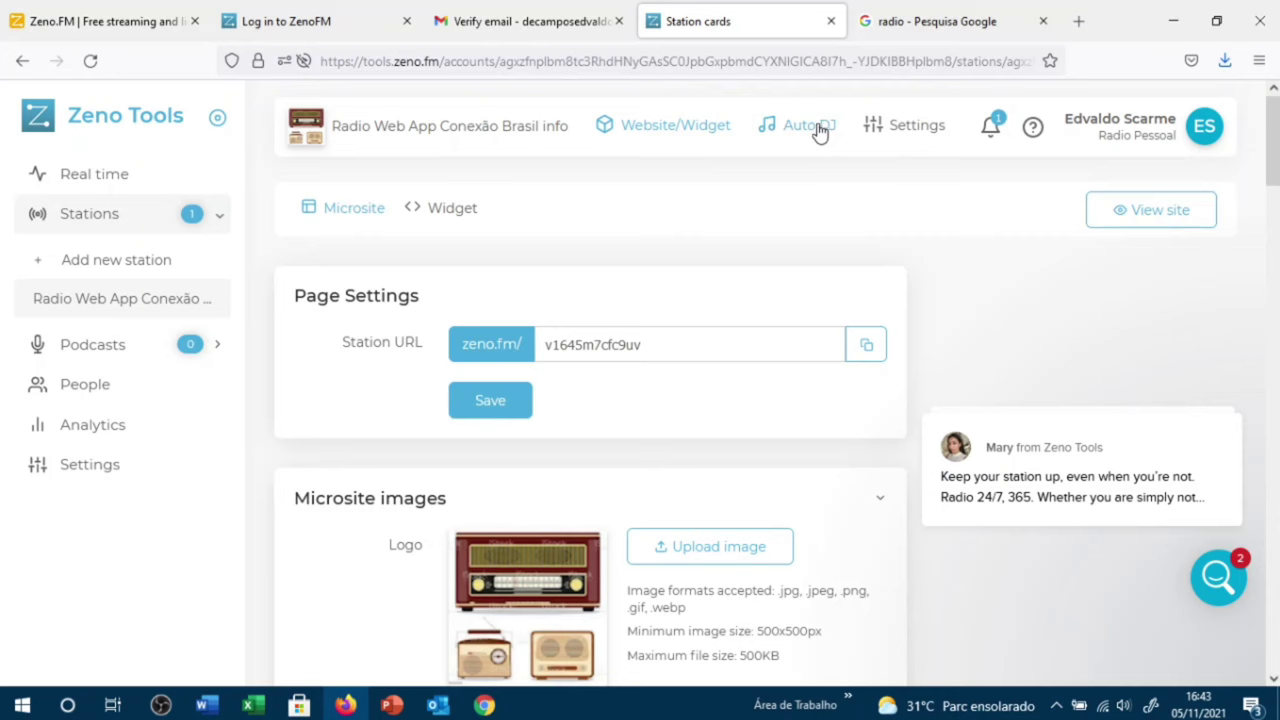
Step: Start uploading tracks to the empty Auto DJ playlist
left_click(816, 127)
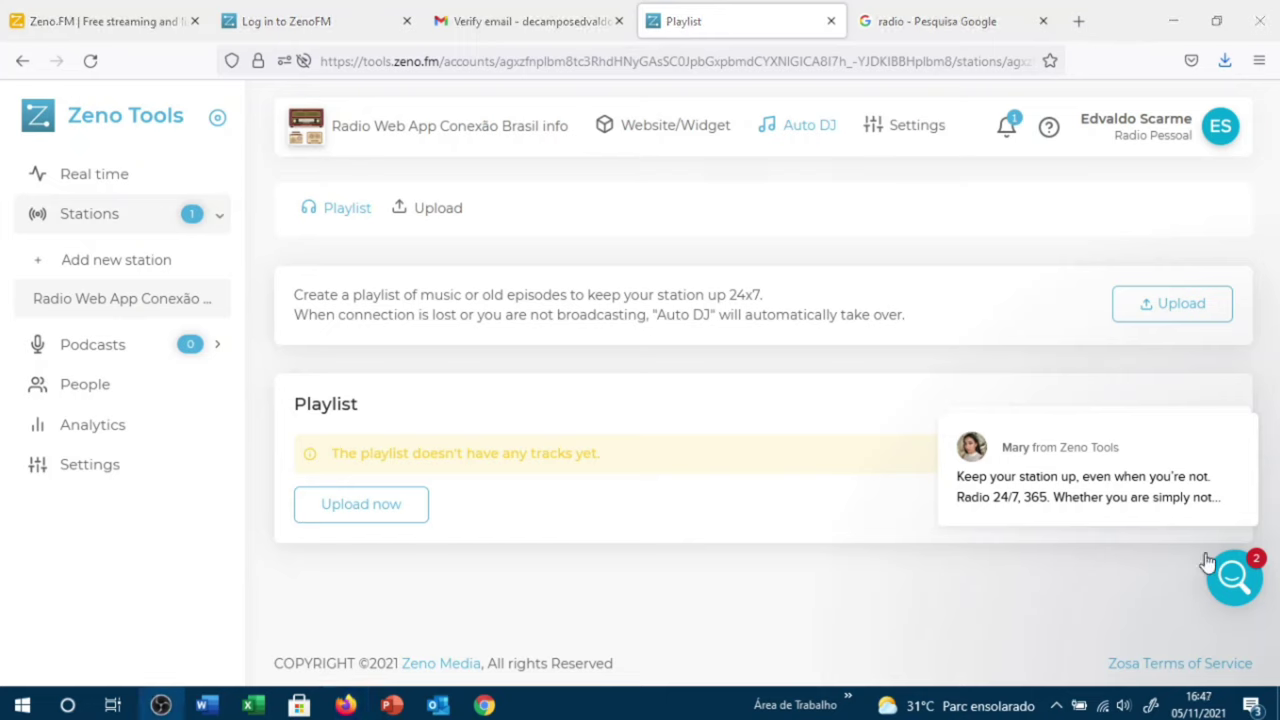
left_click(380, 506)
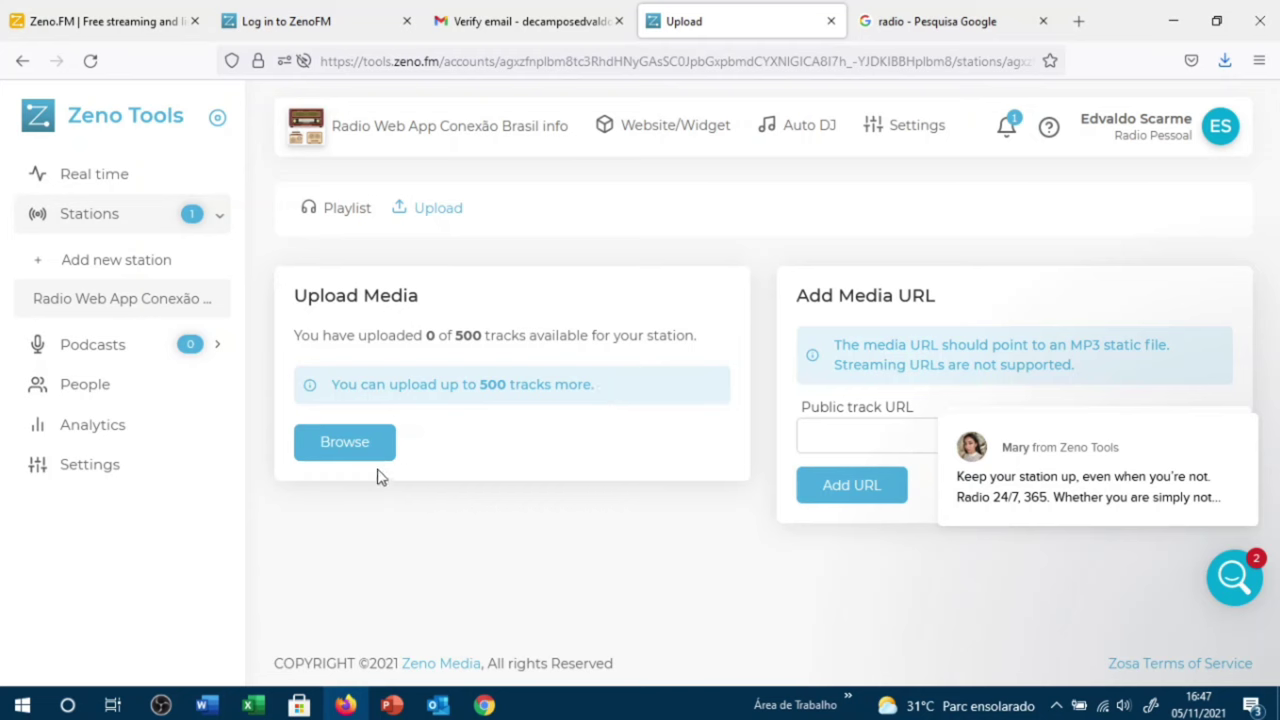
left_click(352, 442)
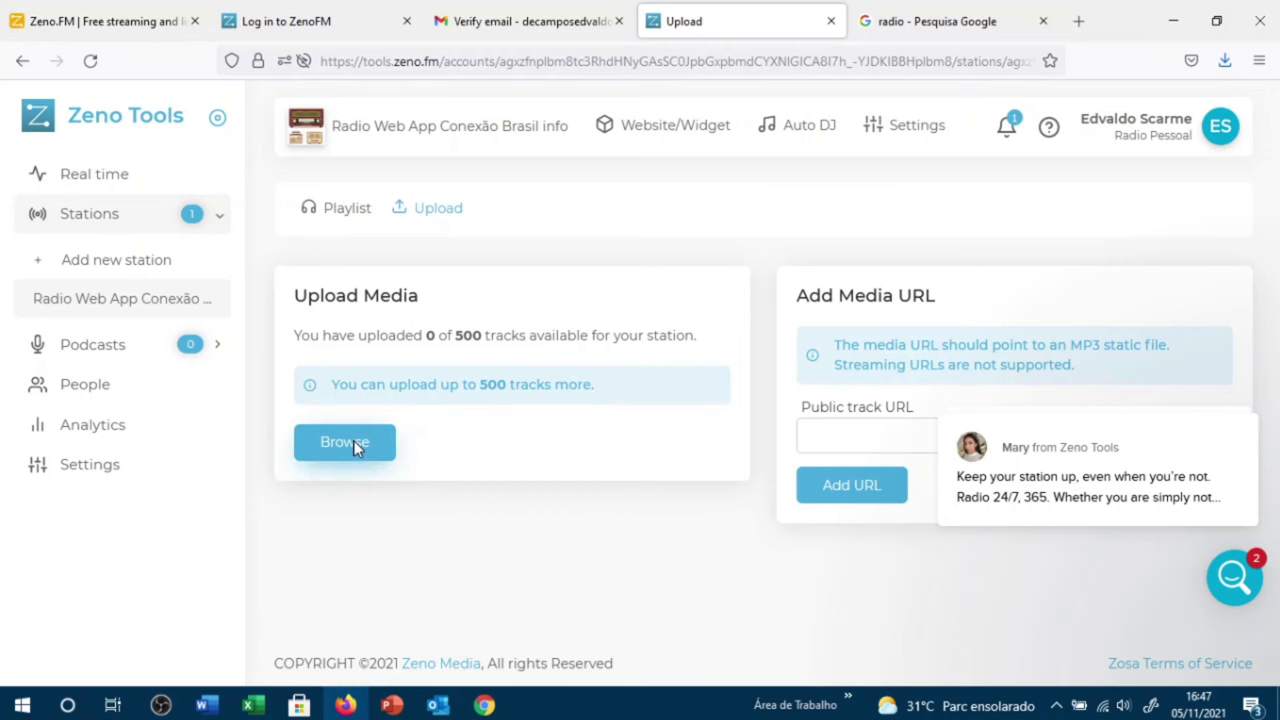
Step: Upload My Dog Is Happy and Sand Castle from the Musicas infantis folder
left_click(248, 318)
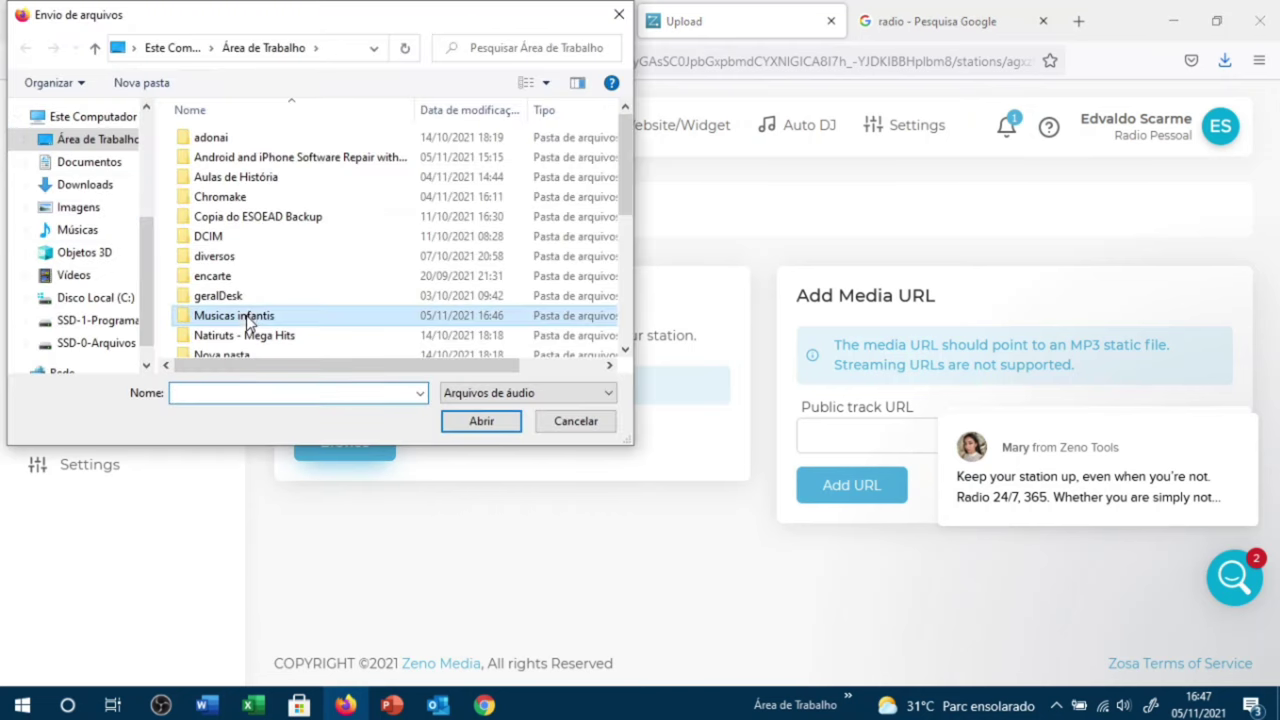
double_click(250, 317)
left_click(224, 139)
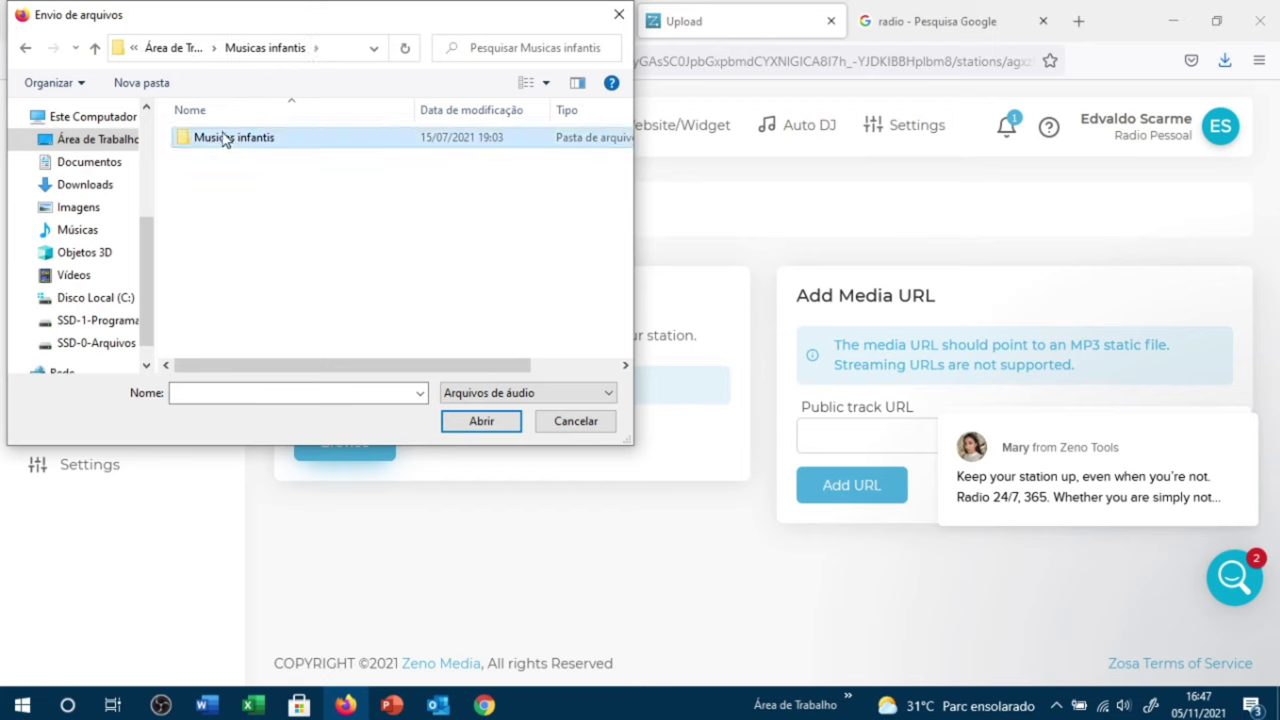
double_click(224, 140)
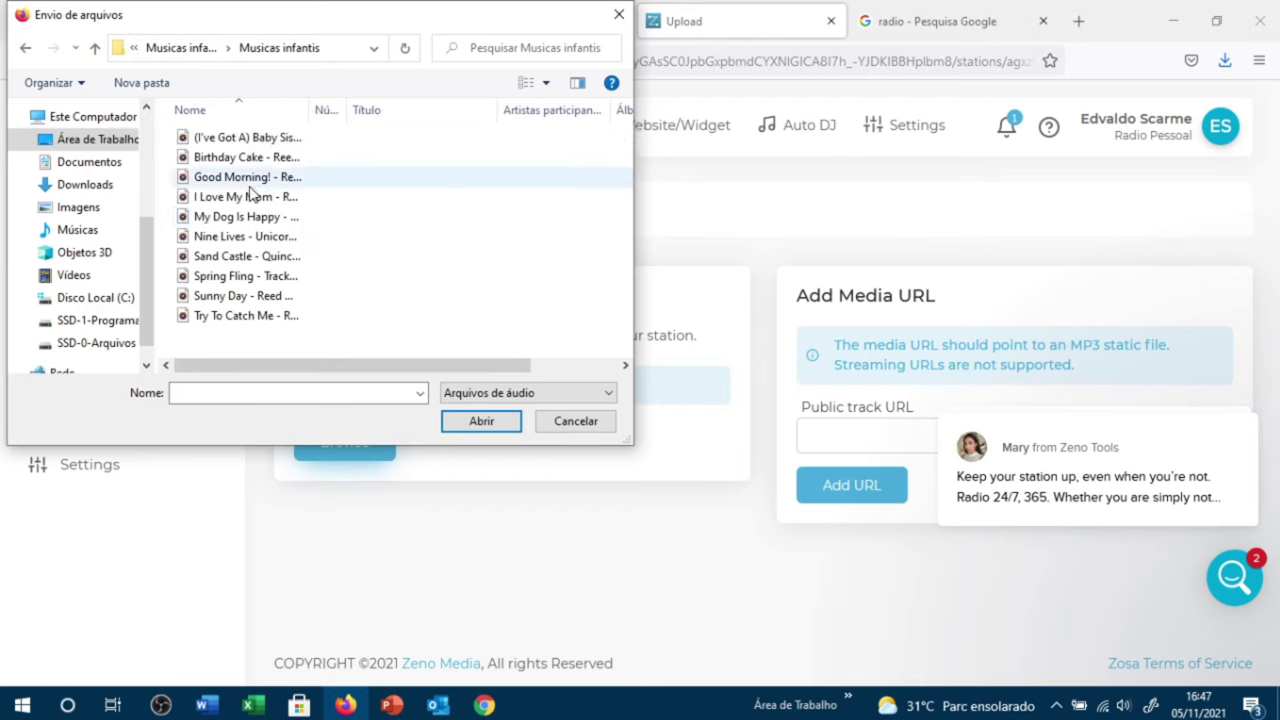
left_click(226, 226)
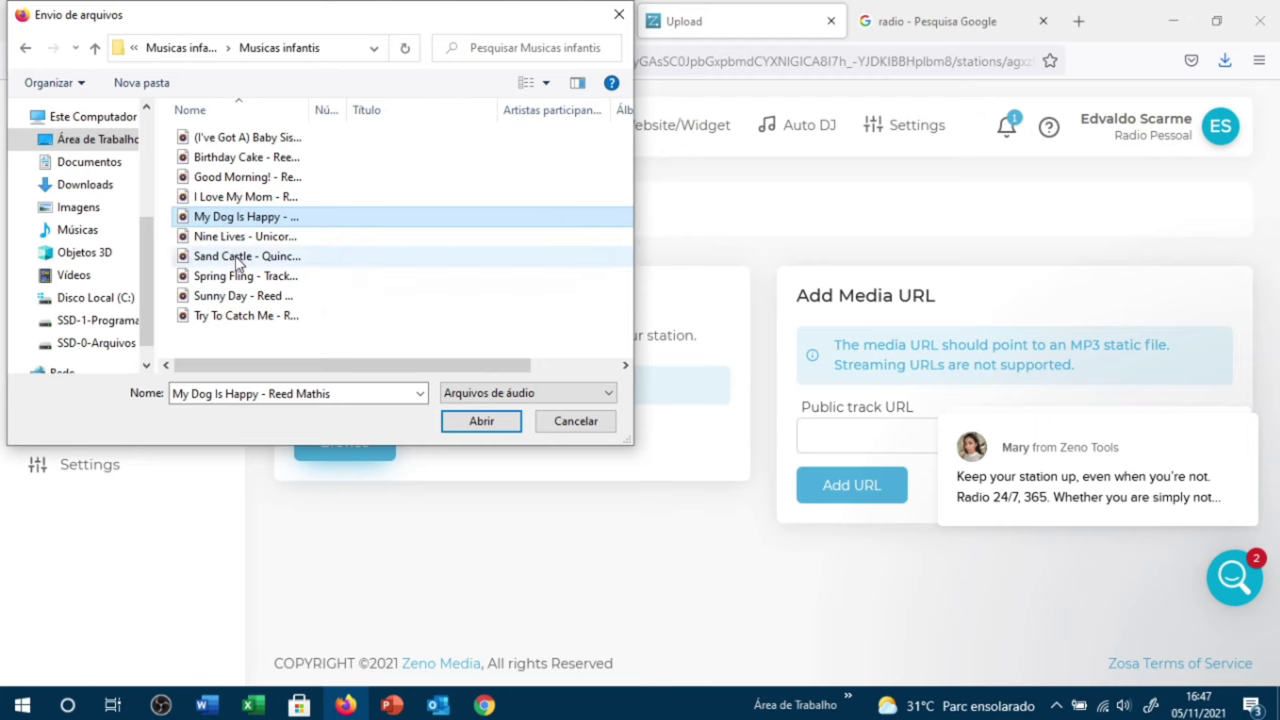
left_click(237, 260, "ctrl")
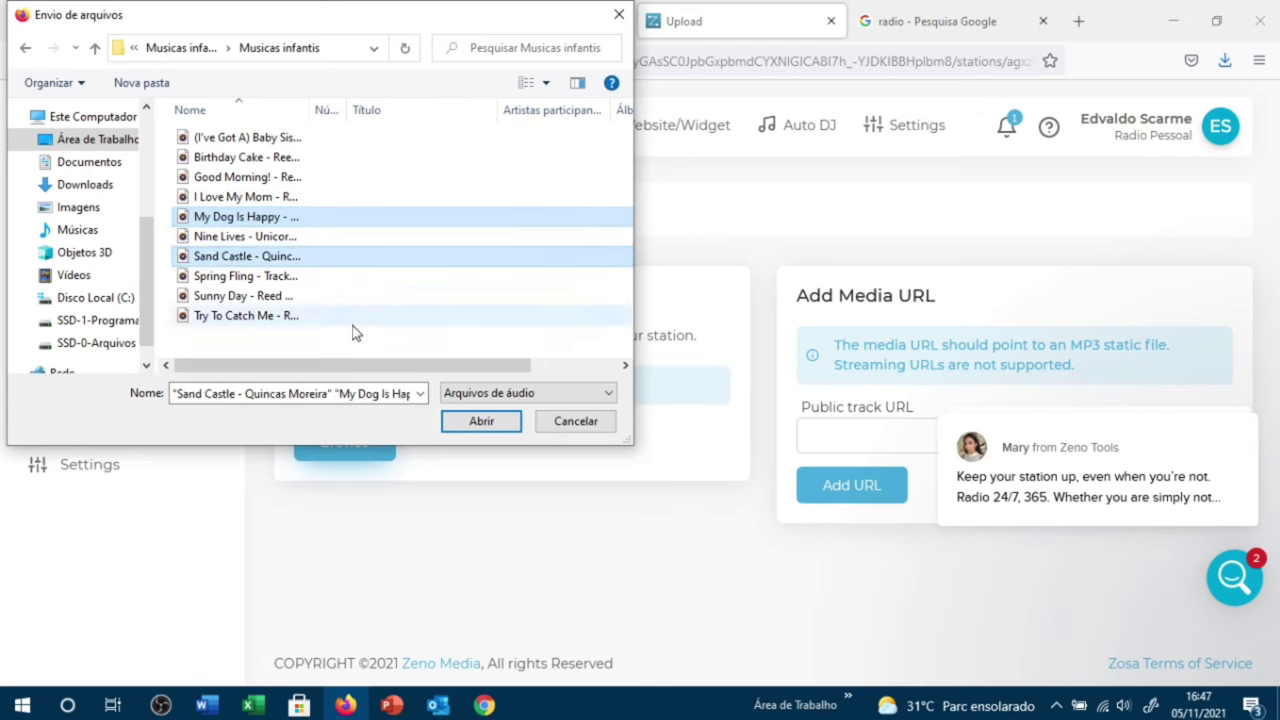
left_click(478, 428)
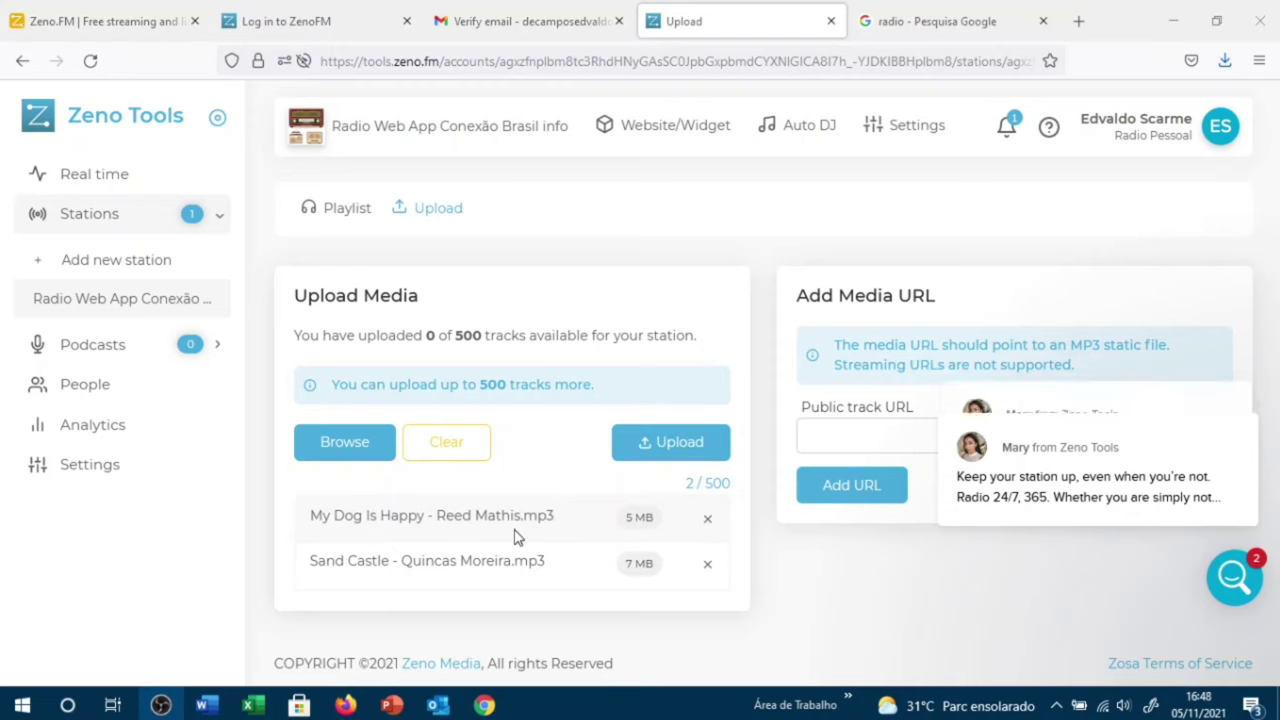
left_click(655, 450)
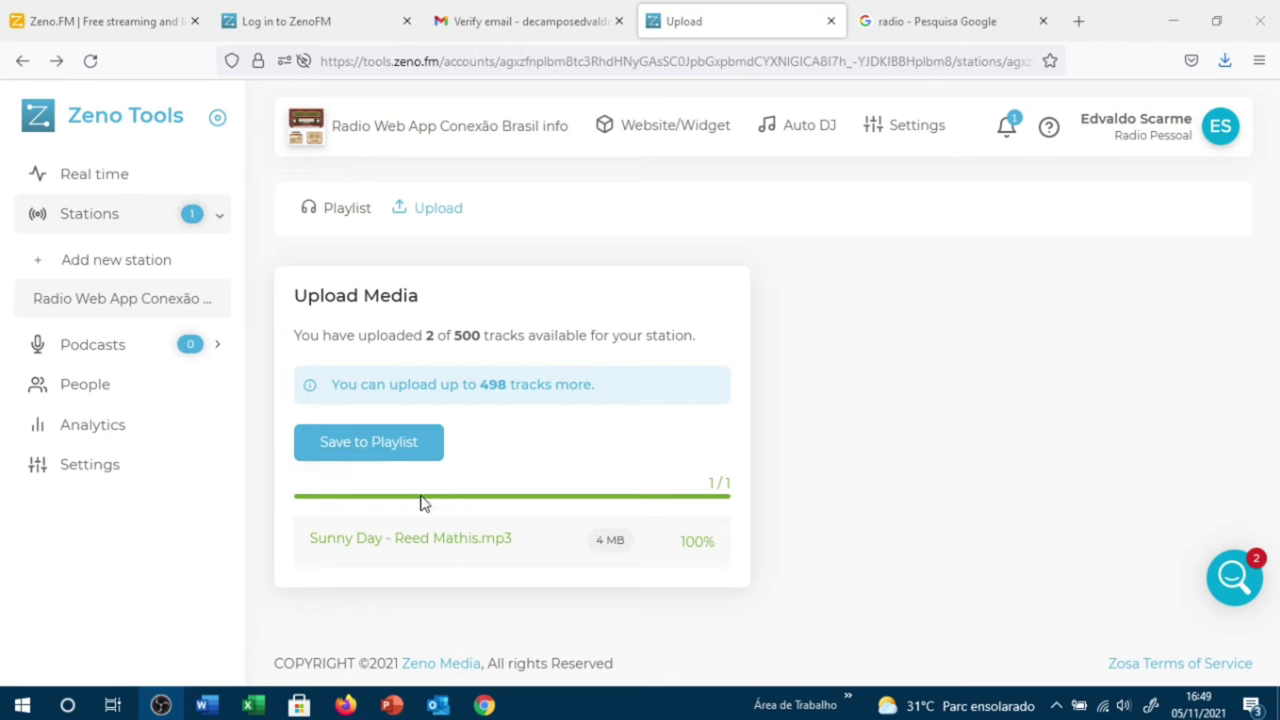
Step: Save the uploaded songs to the Auto DJ playlist (3 tracks) and return to the station overview
left_click(363, 456)
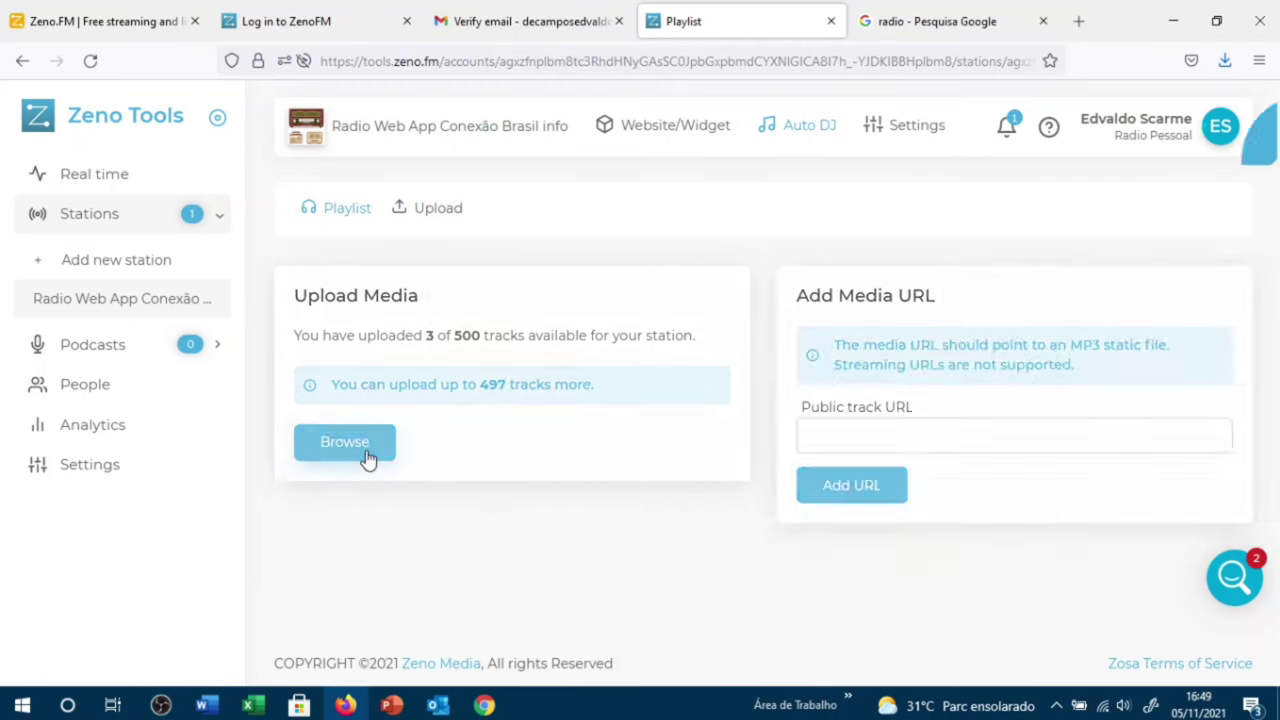
scroll(543, 560, "down", 2)
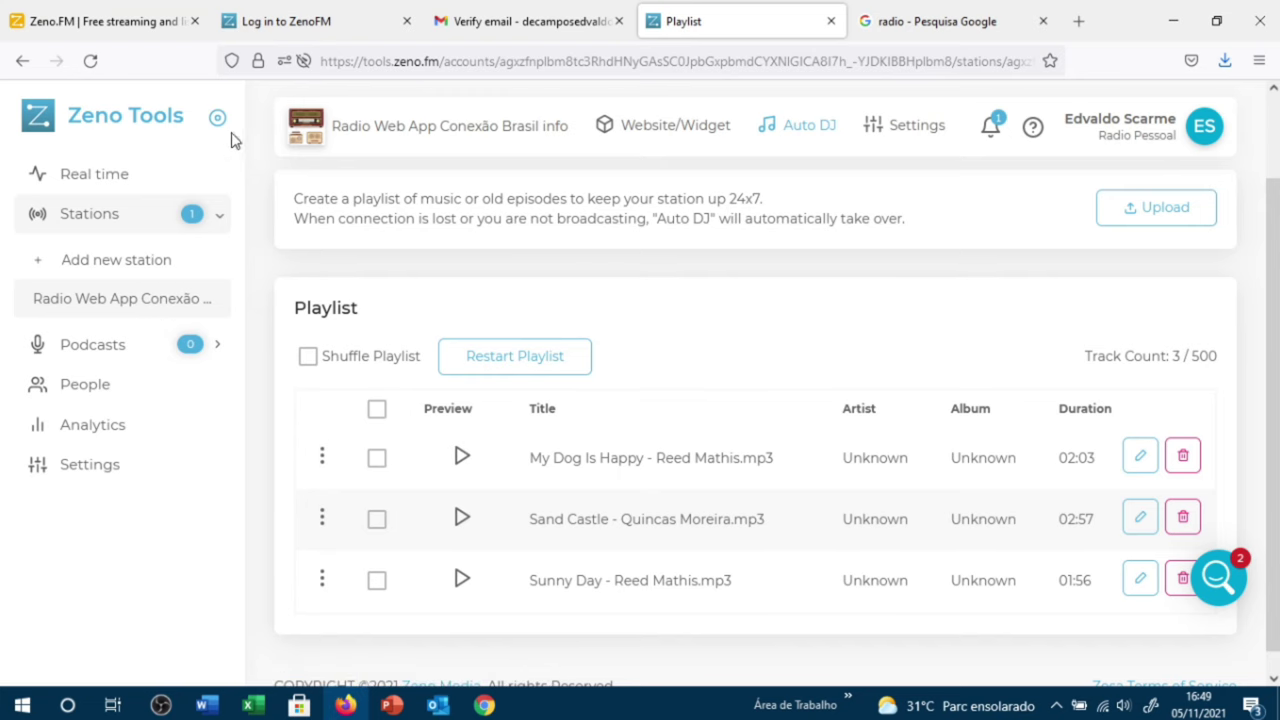
left_click(463, 139)
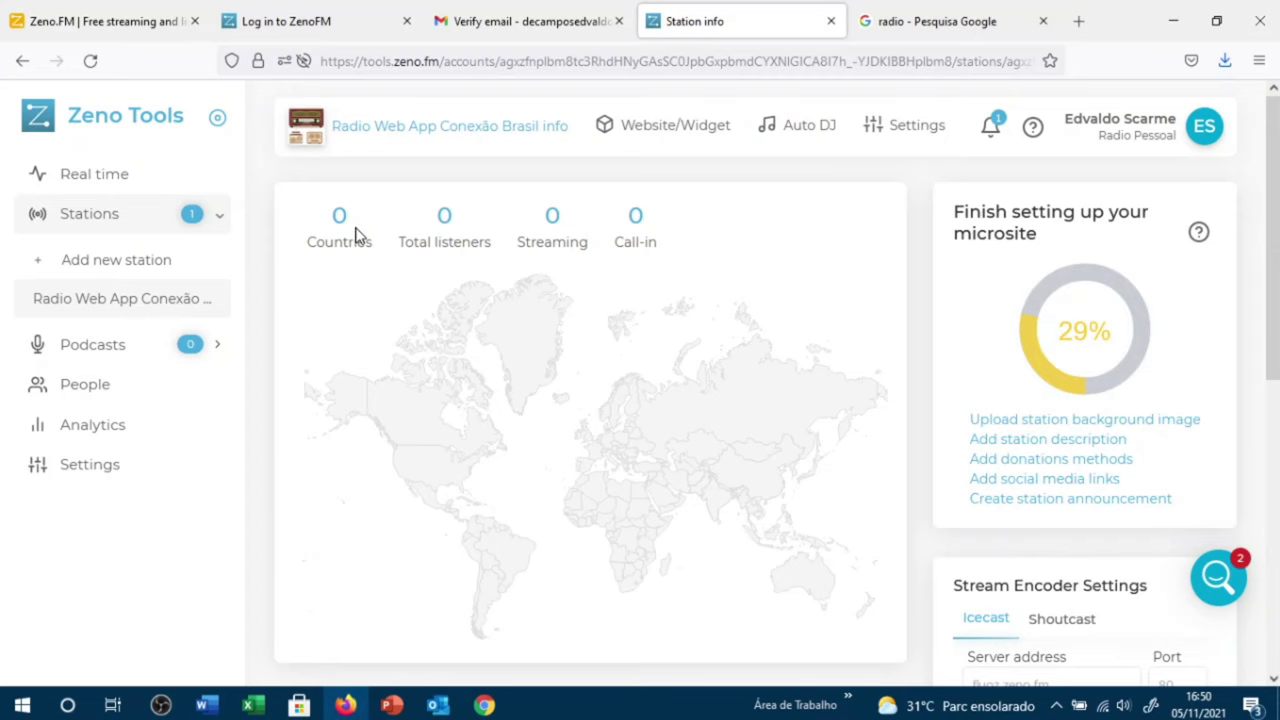
Step: Show the station's Settings with the General name Radio Web App Conexão Brasil
scroll(506, 300, "down", 2)
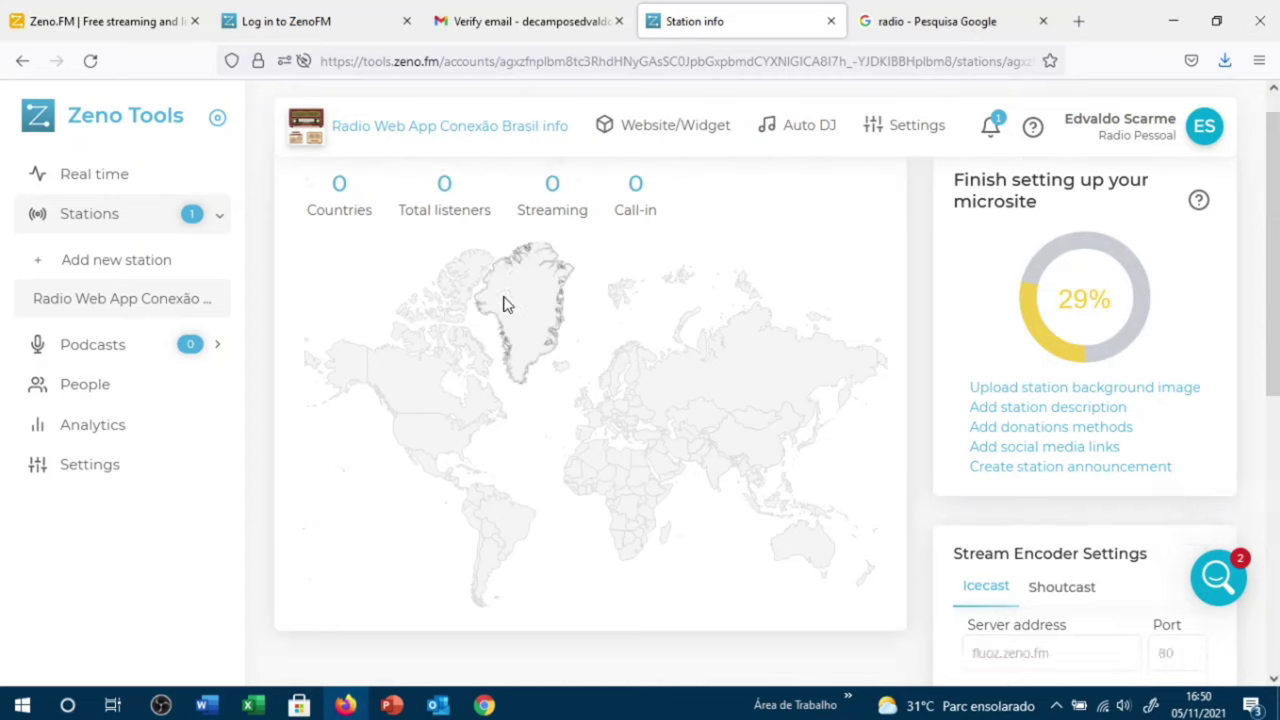
scroll(506, 300, "up", 2)
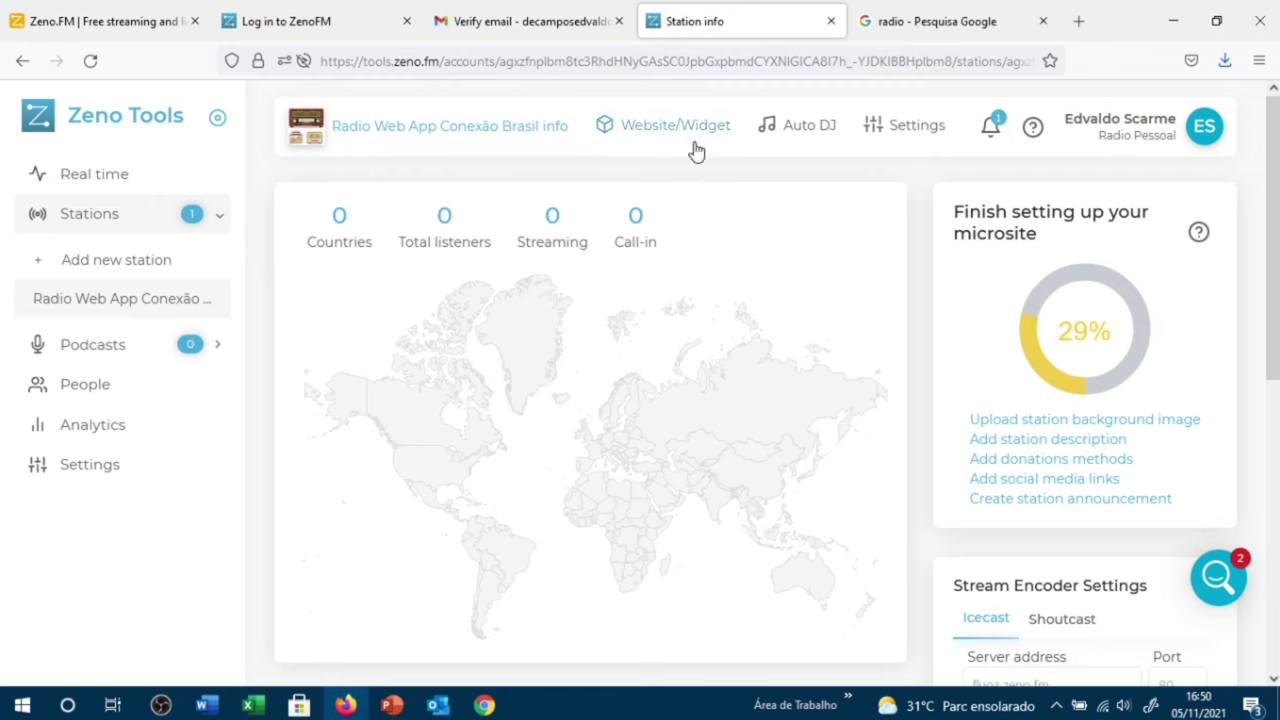
left_click(901, 138)
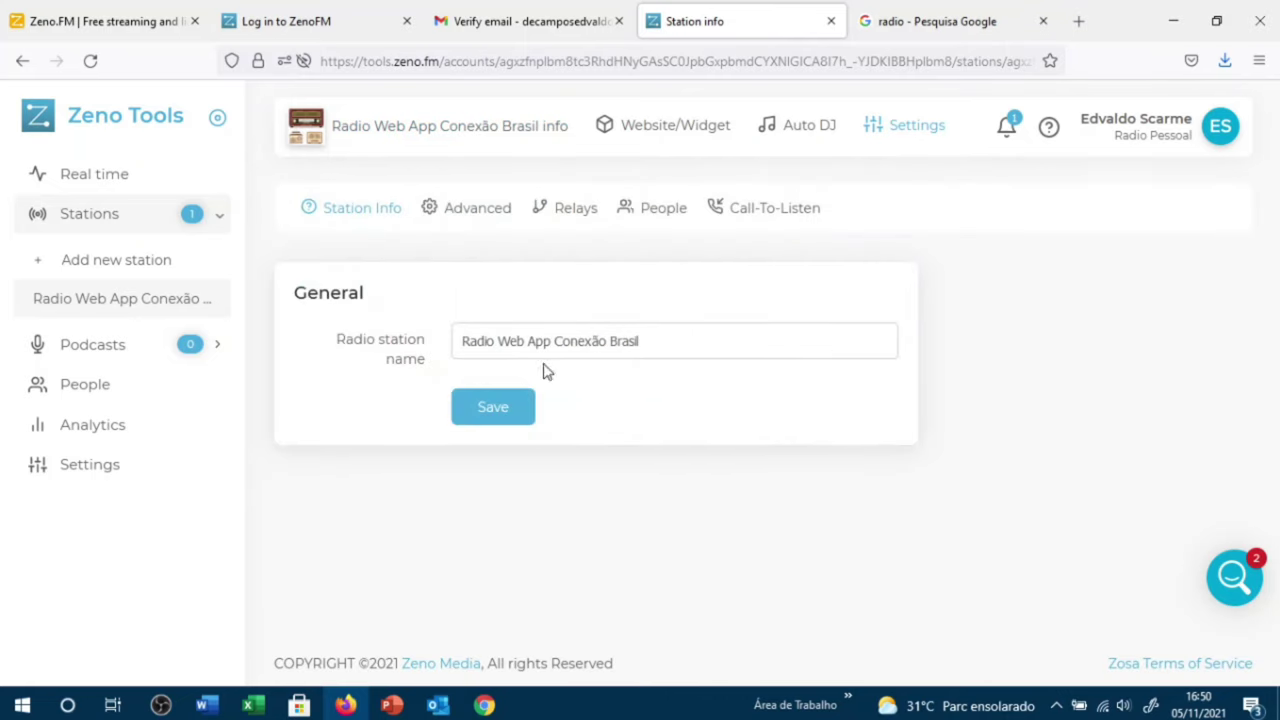
Step: Save the station name and move to the Advanced settings
left_click(495, 409)
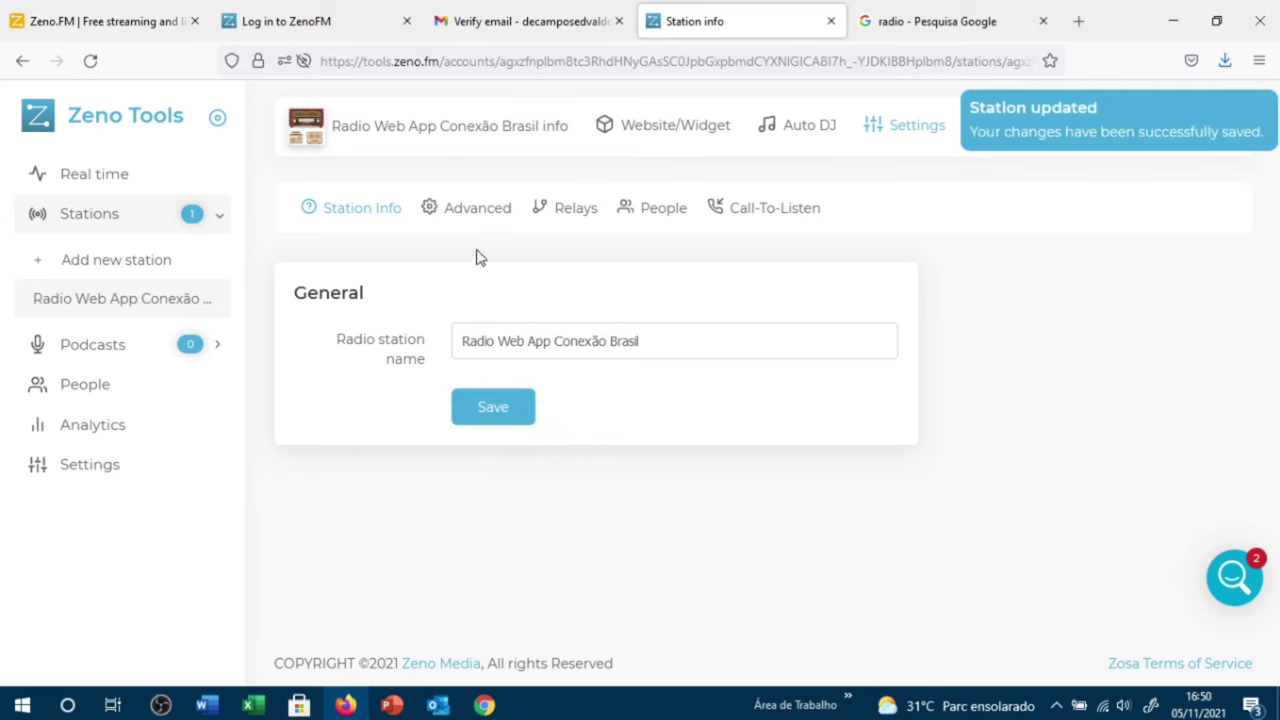
left_click(487, 218)
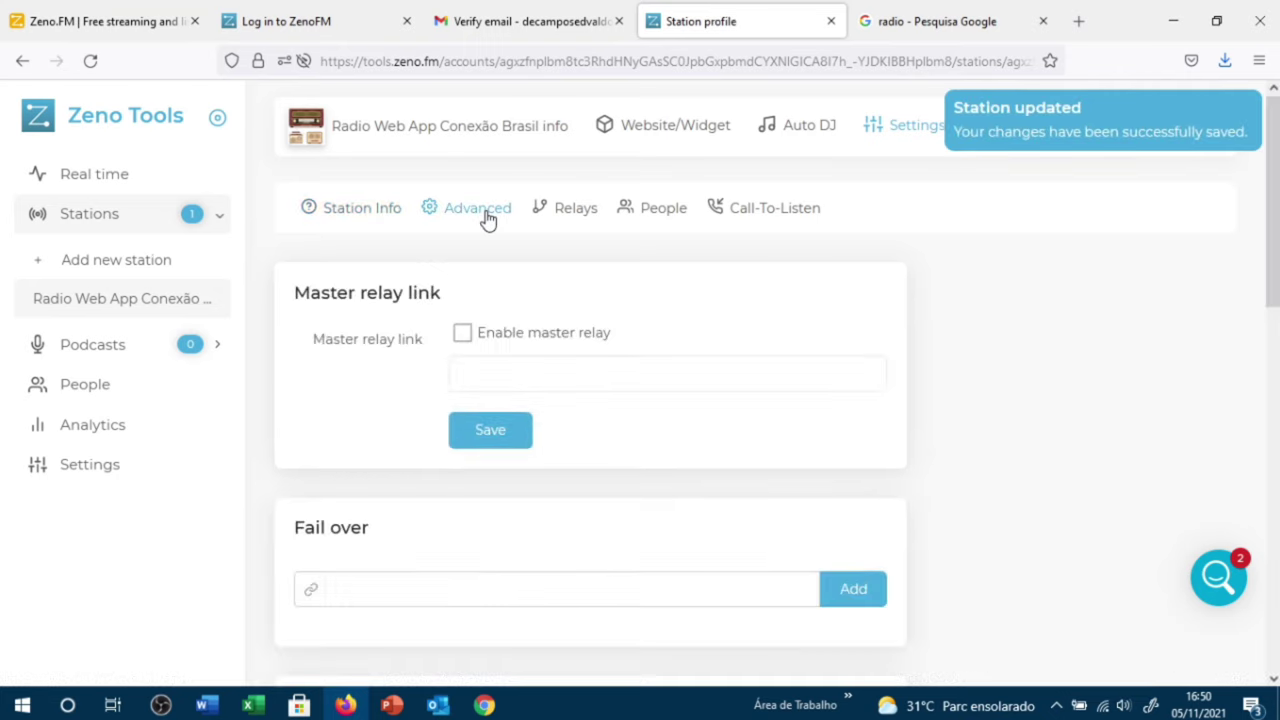
scroll(629, 402, "down", 5)
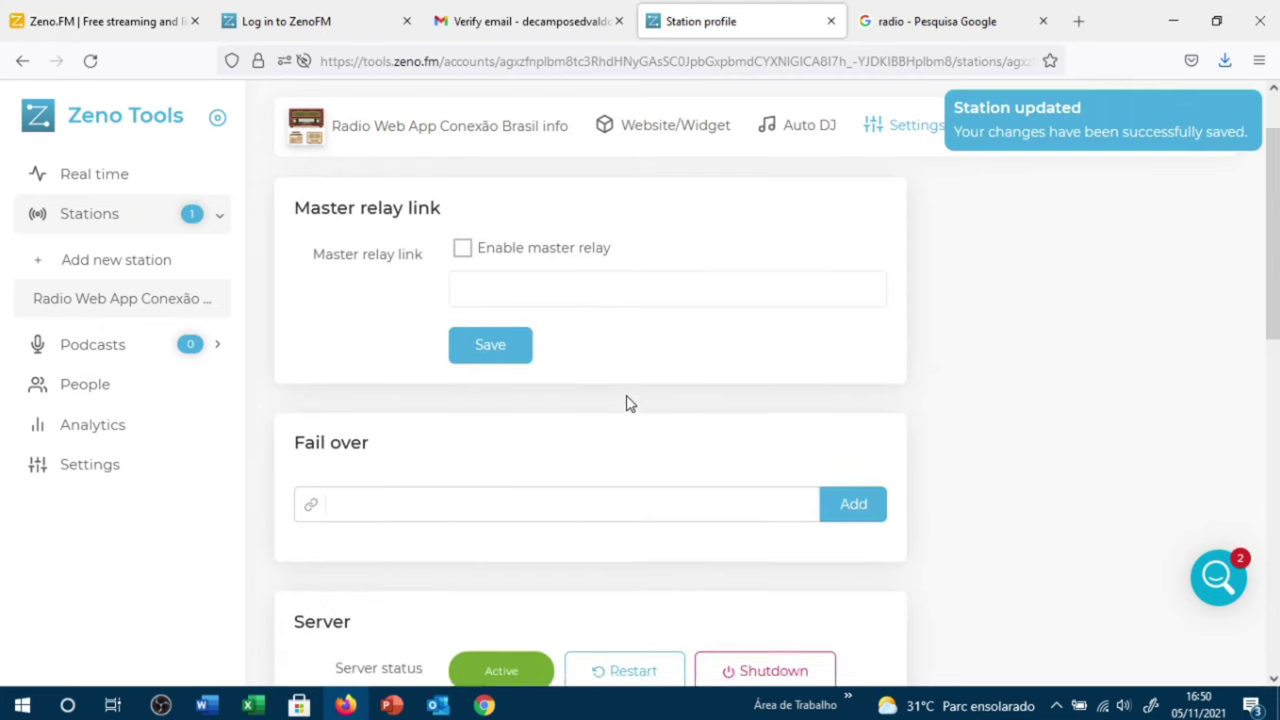
scroll(629, 402, "down", 3)
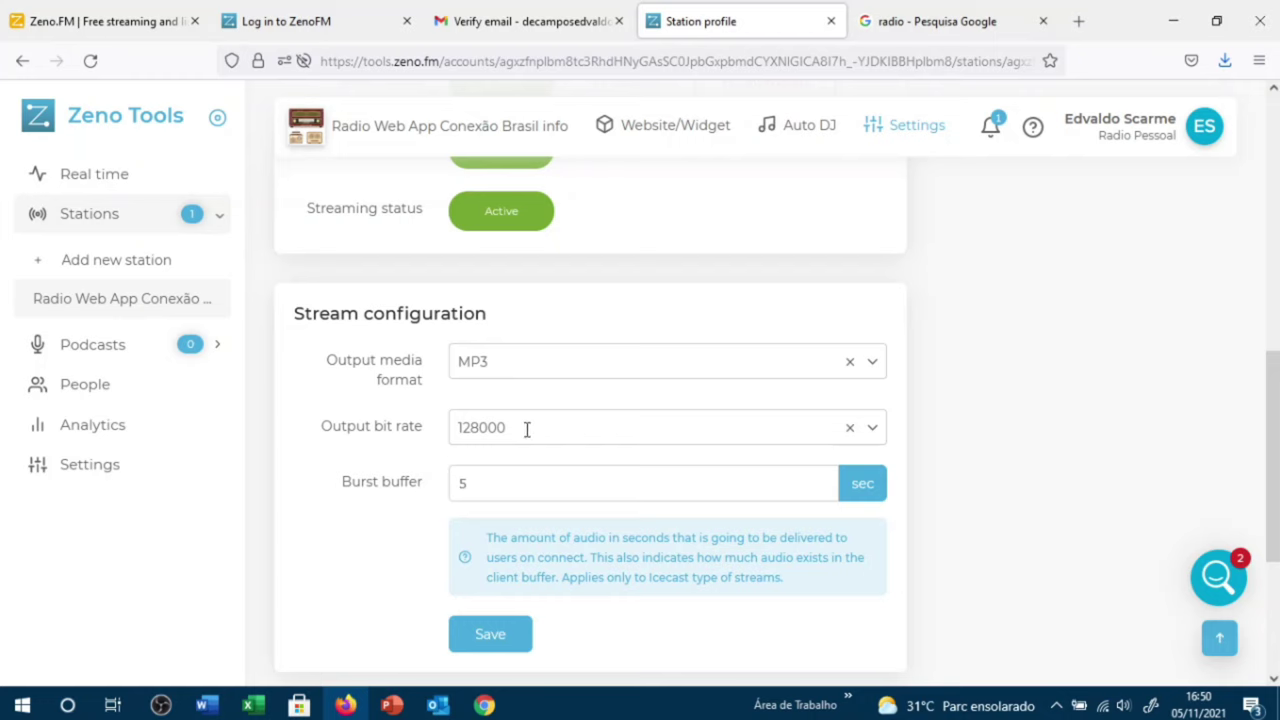
Step: Change the output bit rate to 96000 and save the stream configuration
left_click(872, 428)
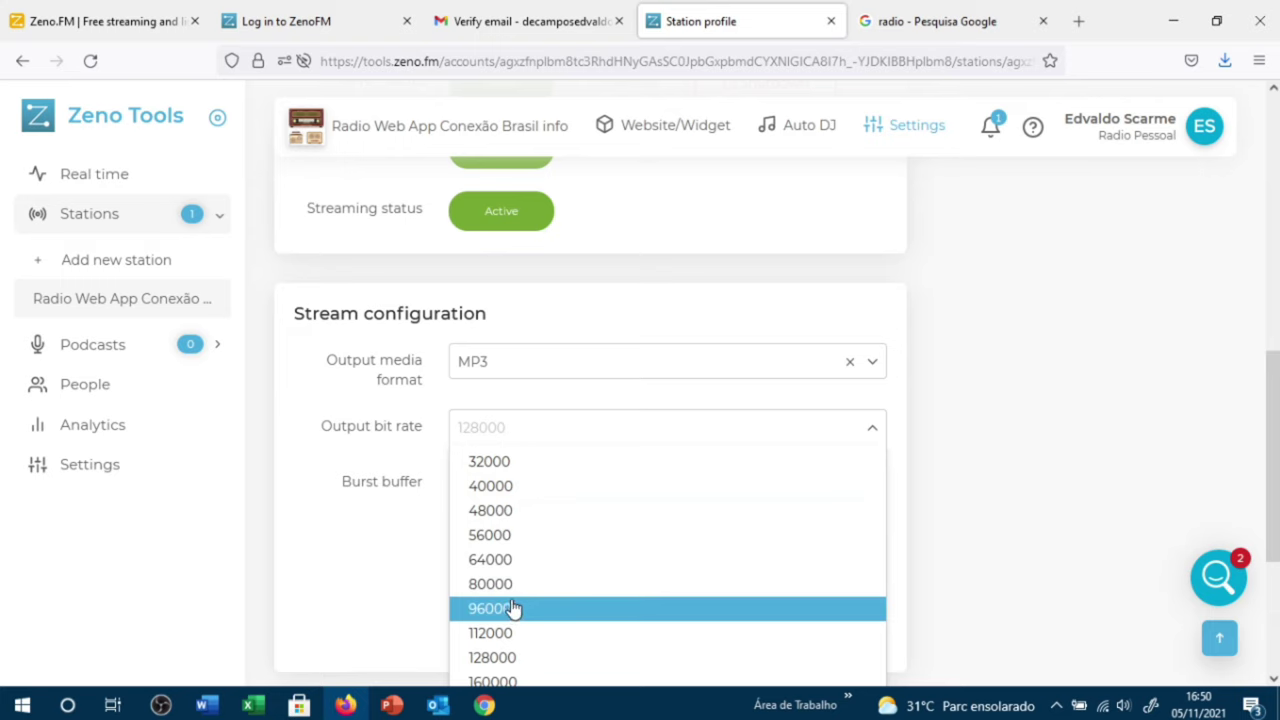
scroll(508, 608, "down", 1)
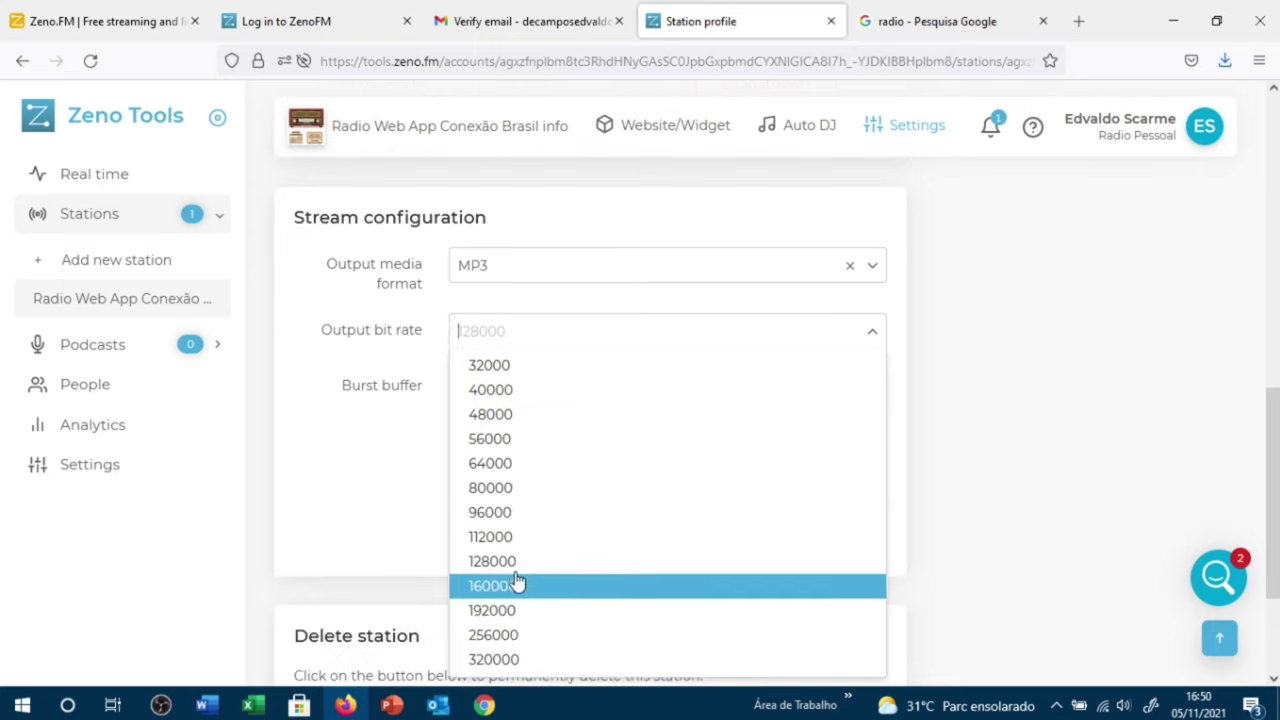
left_click(507, 514)
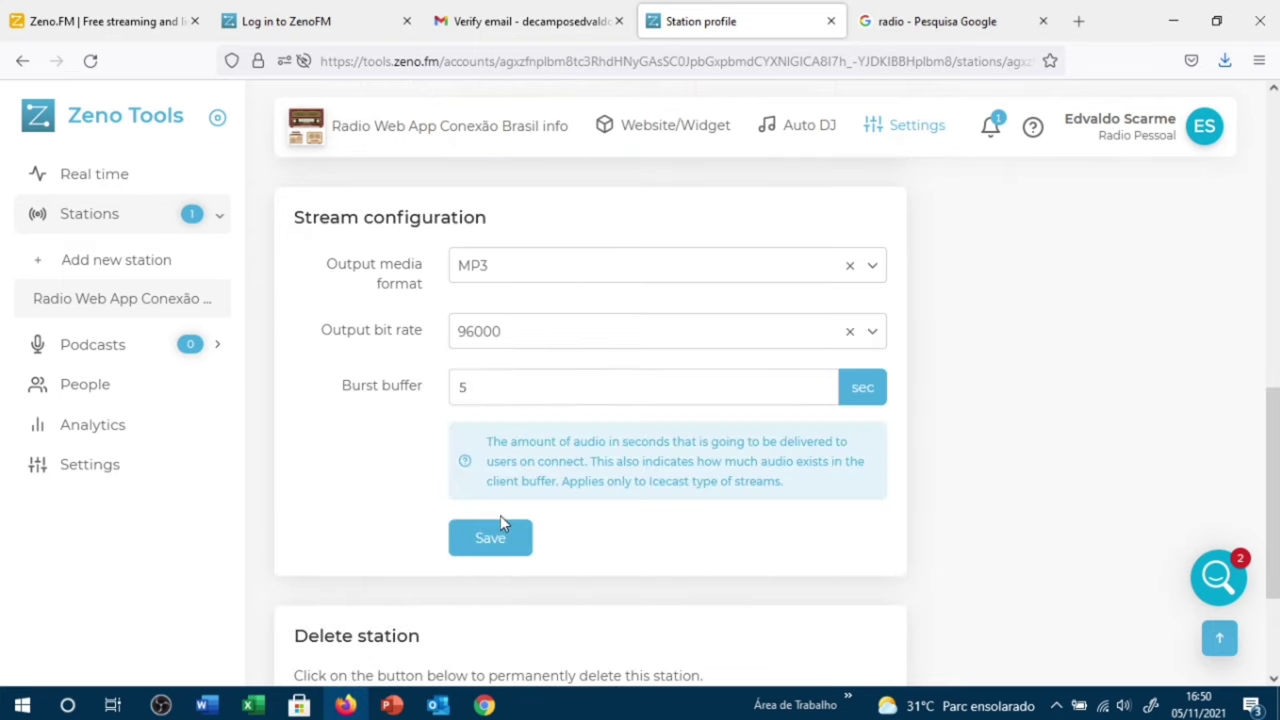
left_click(493, 538)
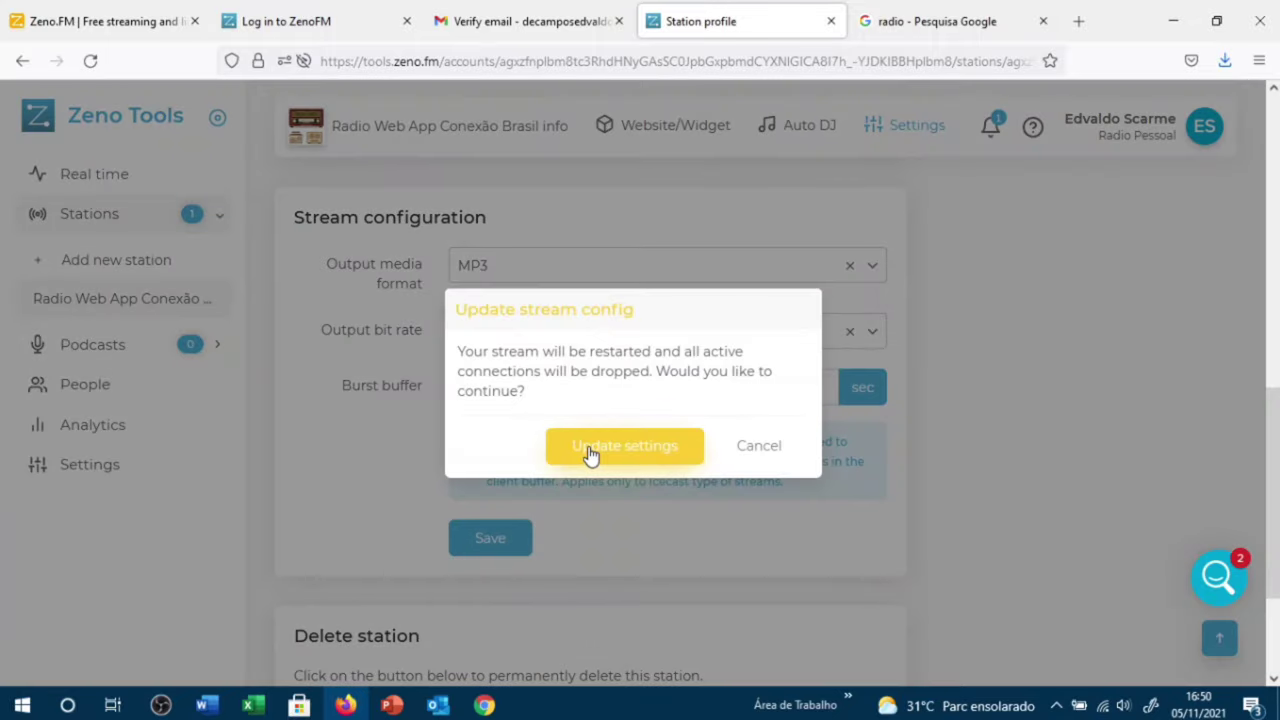
left_click(589, 452)
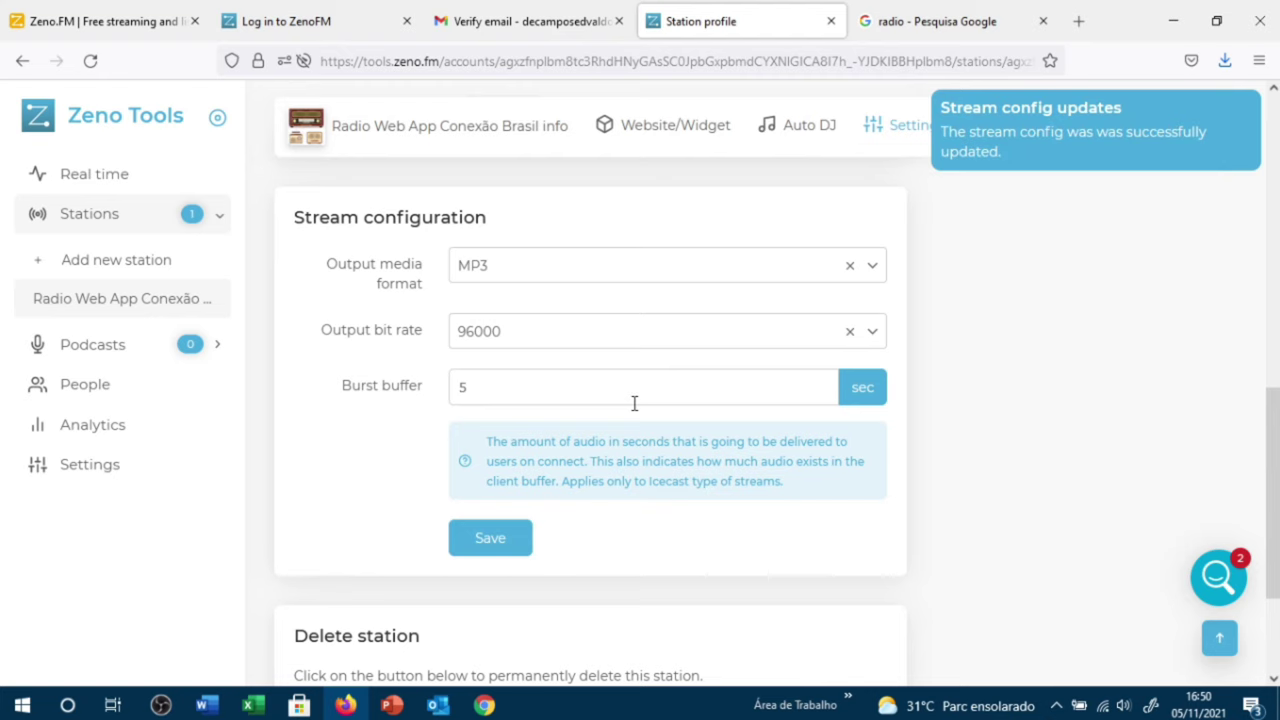
scroll(546, 446, "up", 5)
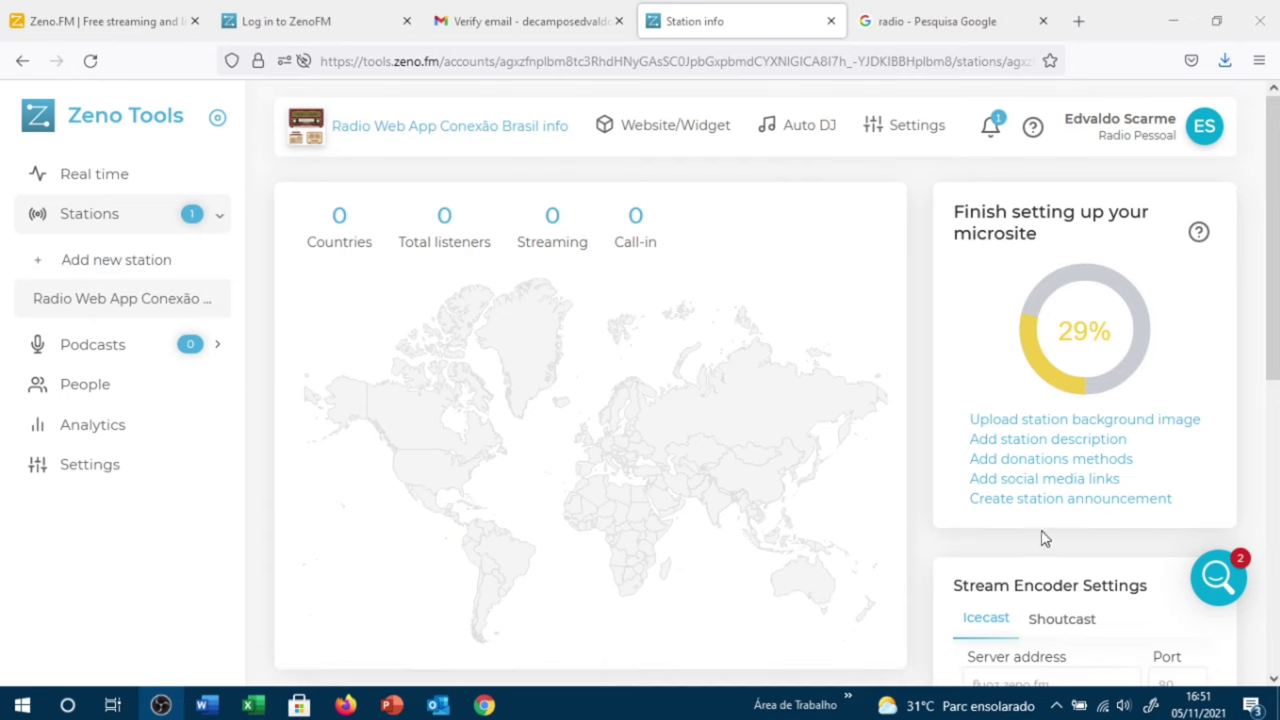
Step: Copy the MAIN stream URL from Stream URLs into a fresh browser tab
scroll(1043, 535, "down", 2)
scroll(1045, 530, "down", 4)
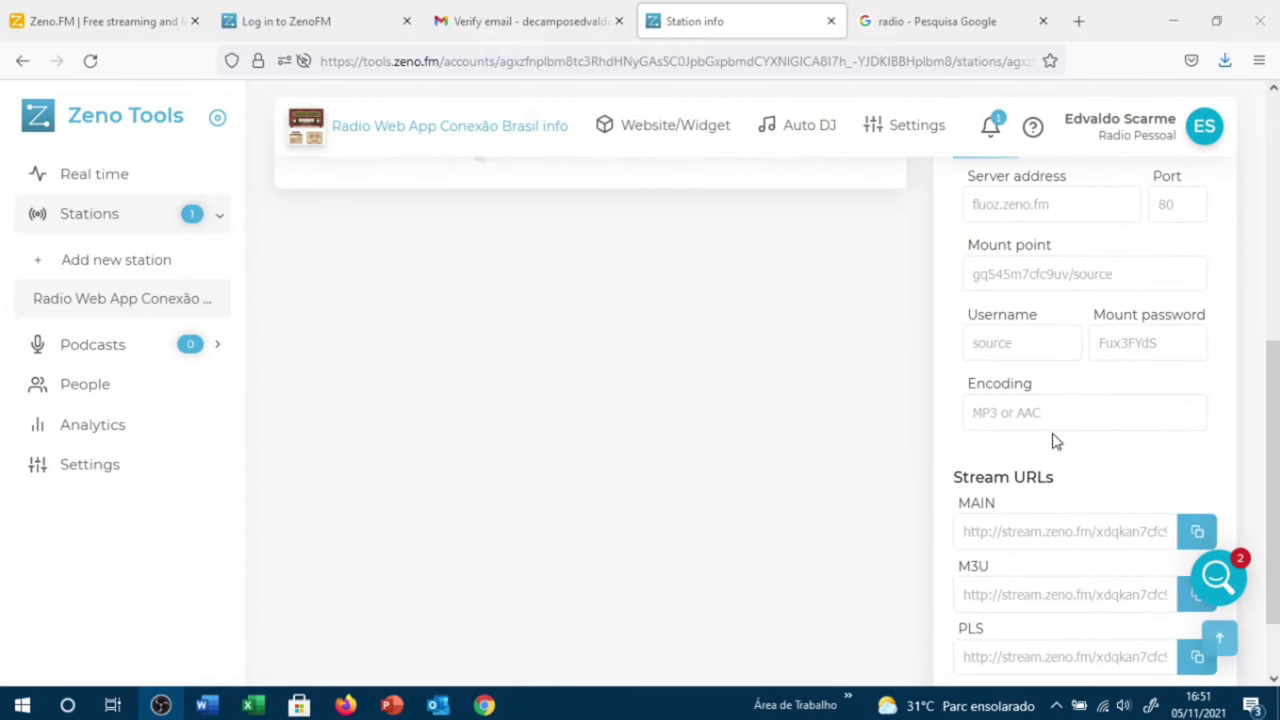
scroll(1057, 472, "down", 1)
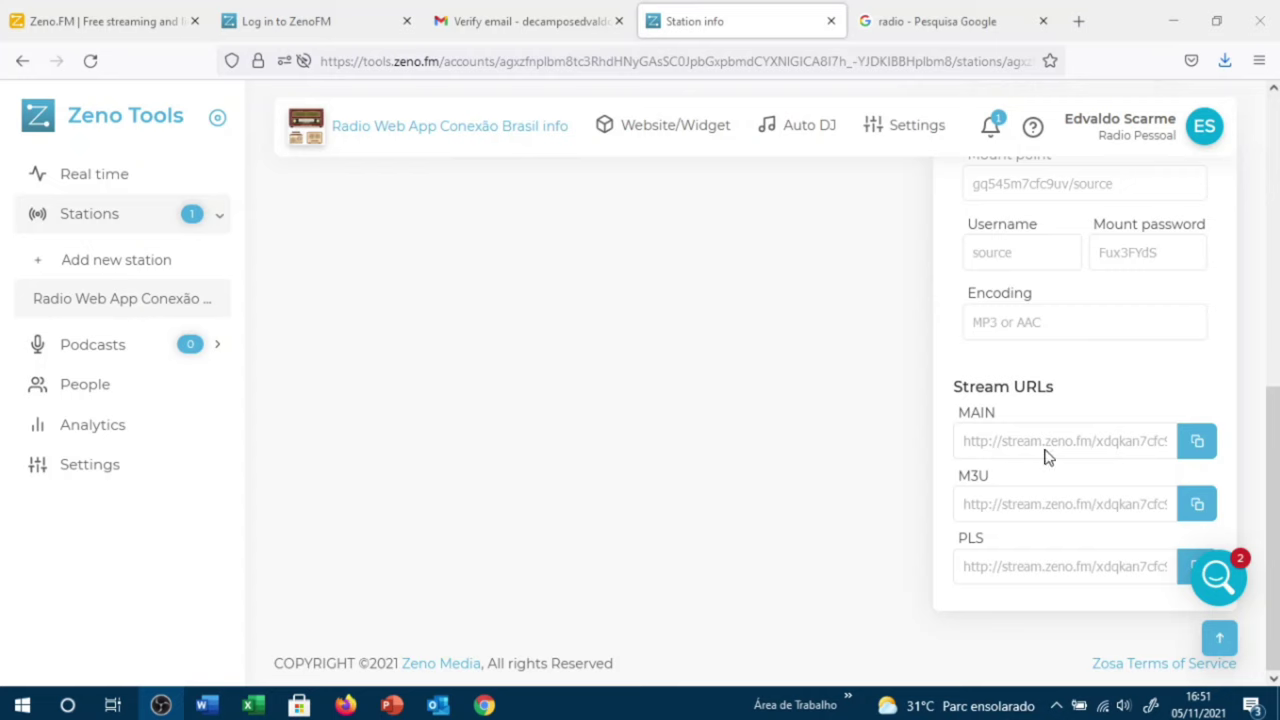
left_click(1204, 450)
left_click(1076, 20)
Step: Load the copied MAIN stream URL and play, then pause, its audio
key("ctrl+v")
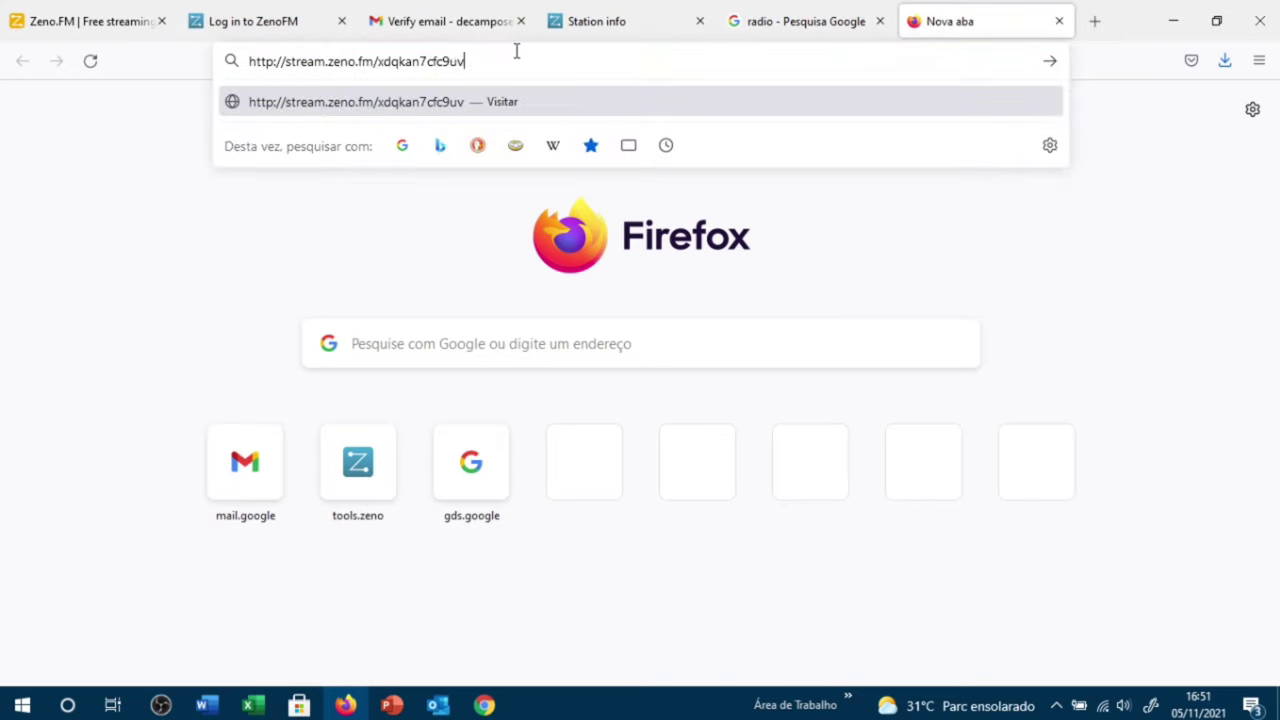
key("Return")
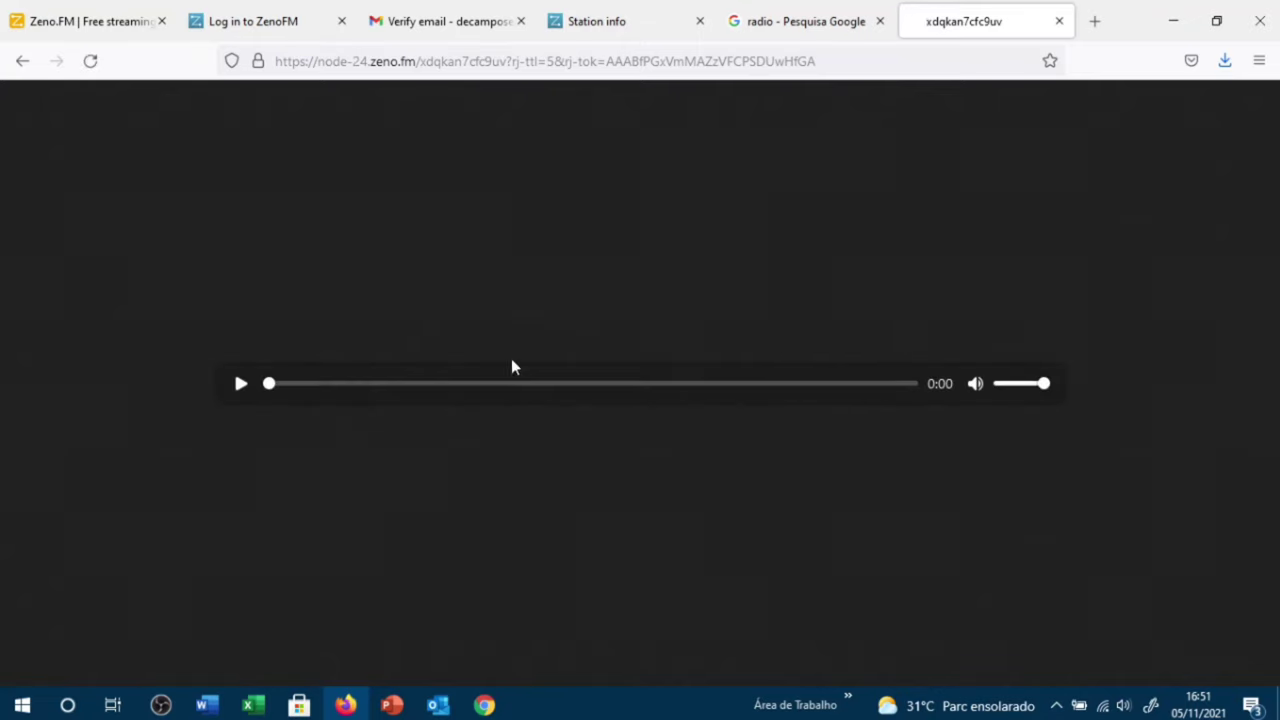
left_click(241, 384)
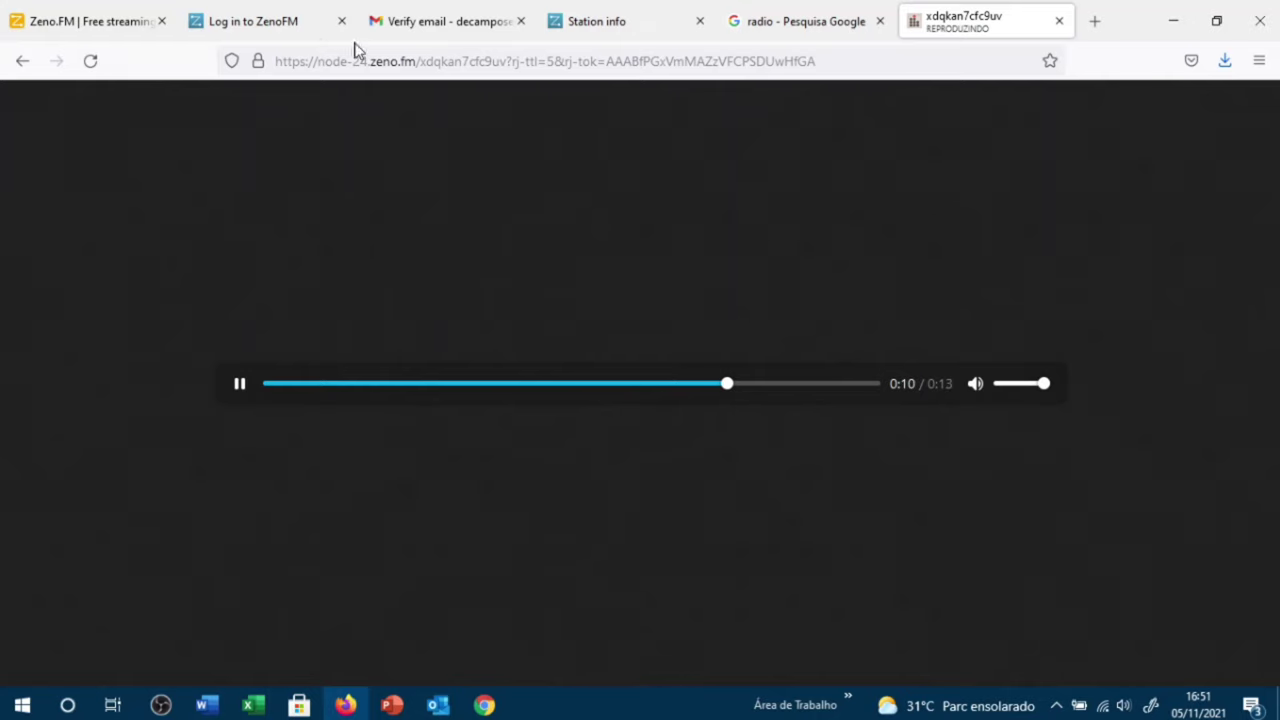
left_click(240, 384)
Step: Copy the station's zeno.fm Station URL from the Website/Widget settings
left_click(646, 22)
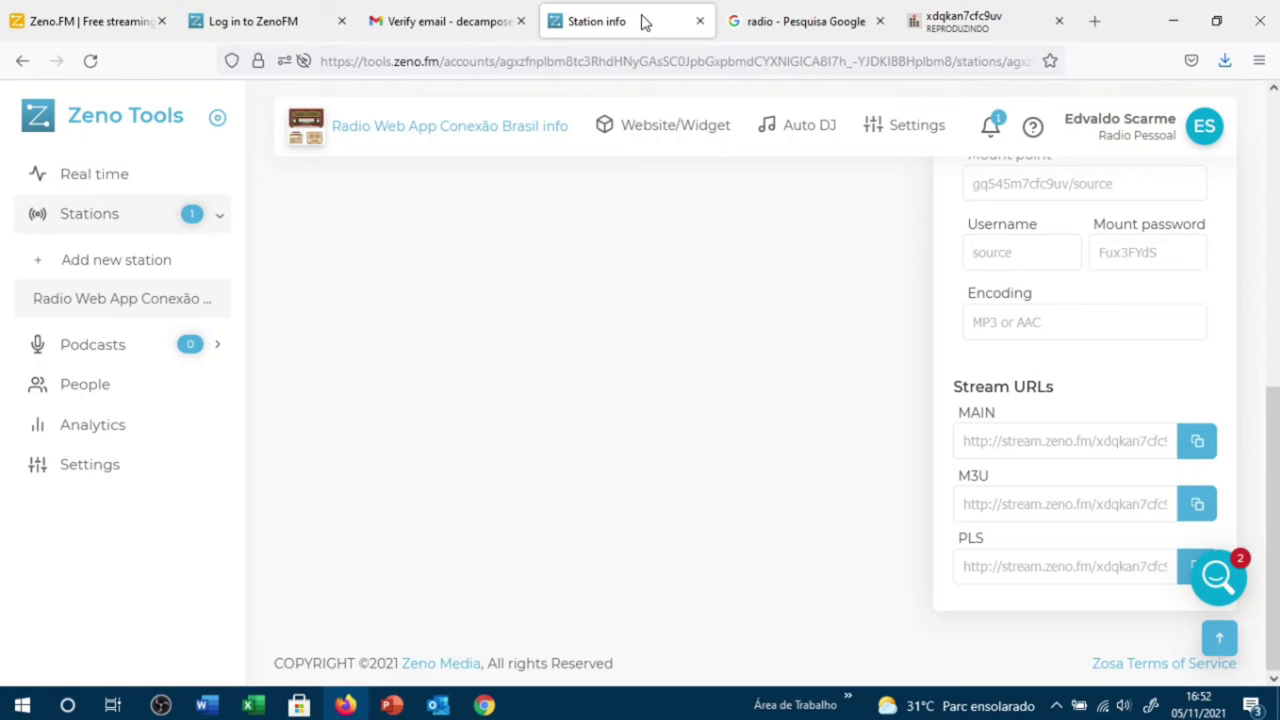
scroll(471, 251, "up", 7)
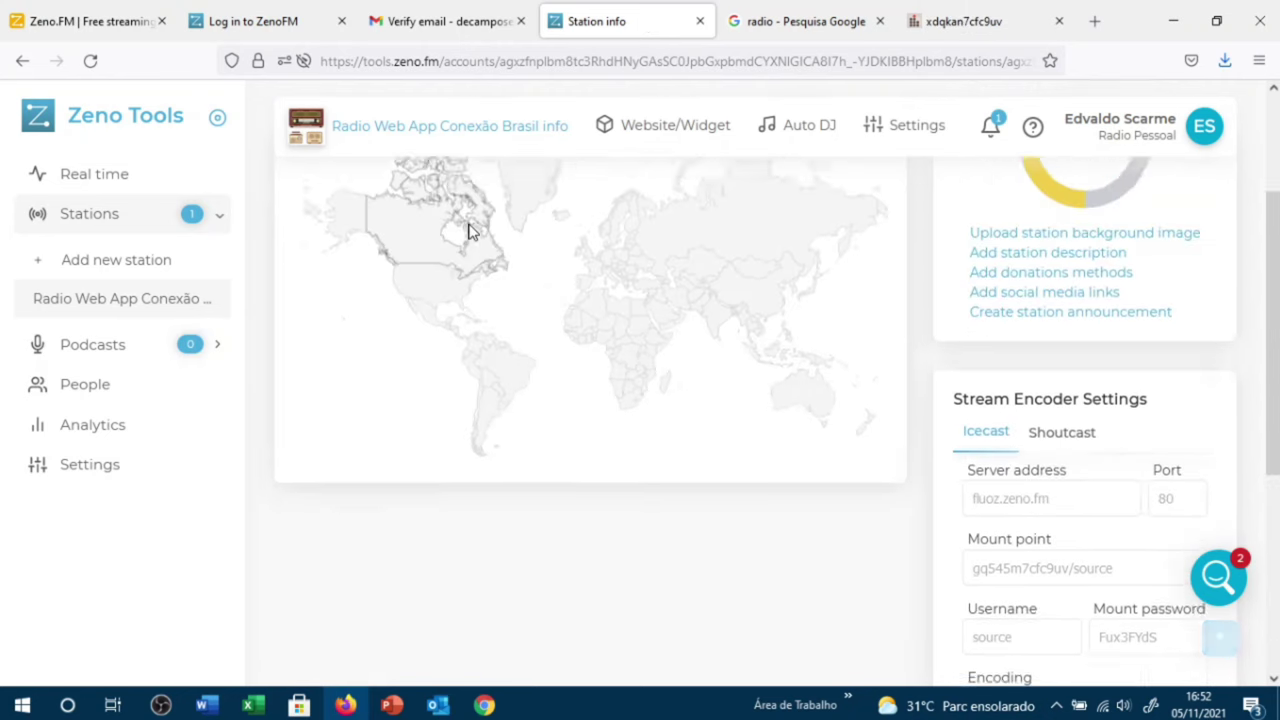
left_click(657, 128)
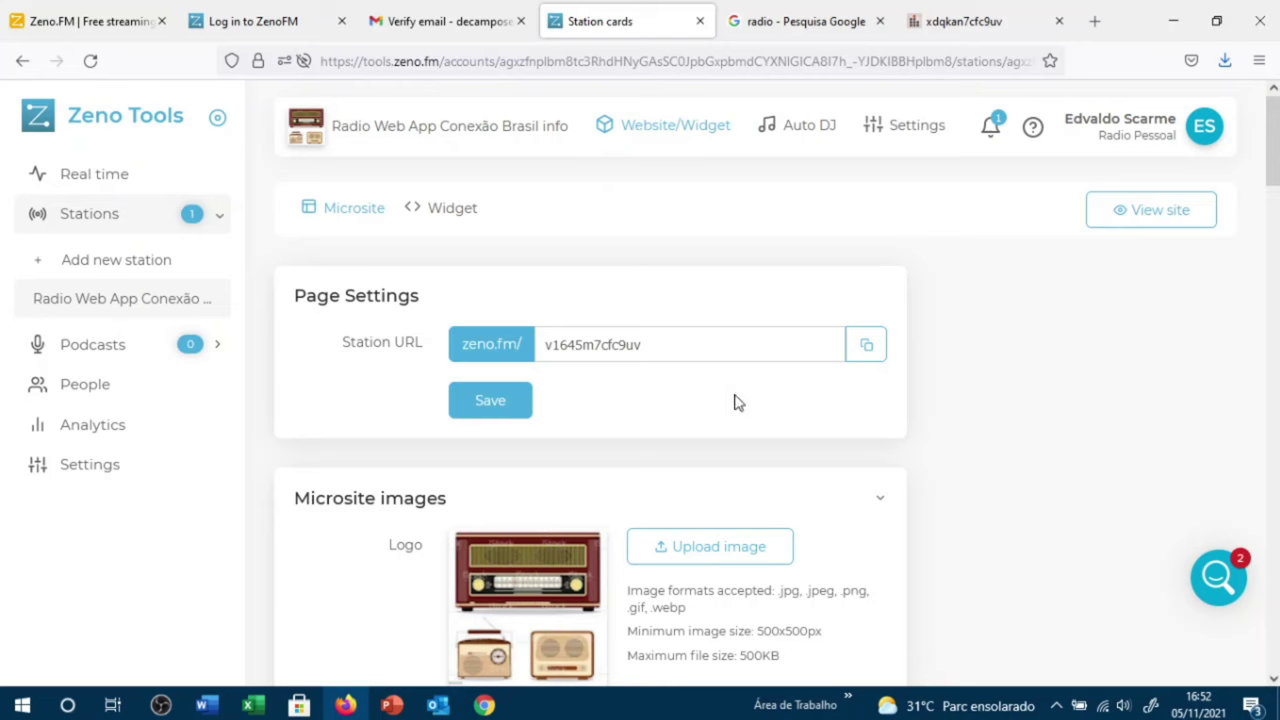
left_click(868, 352)
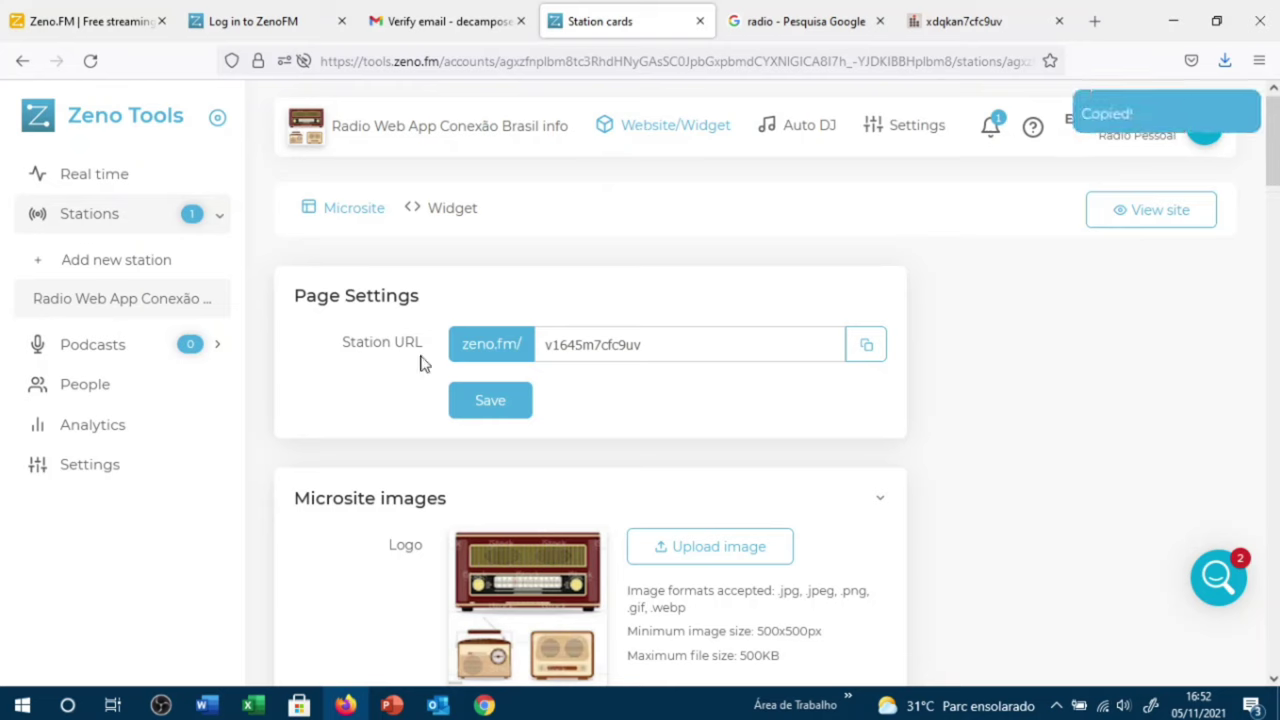
Step: Load the copied station URL in a new tab so the microsite plays My Dog Is Happy
left_click(1094, 21)
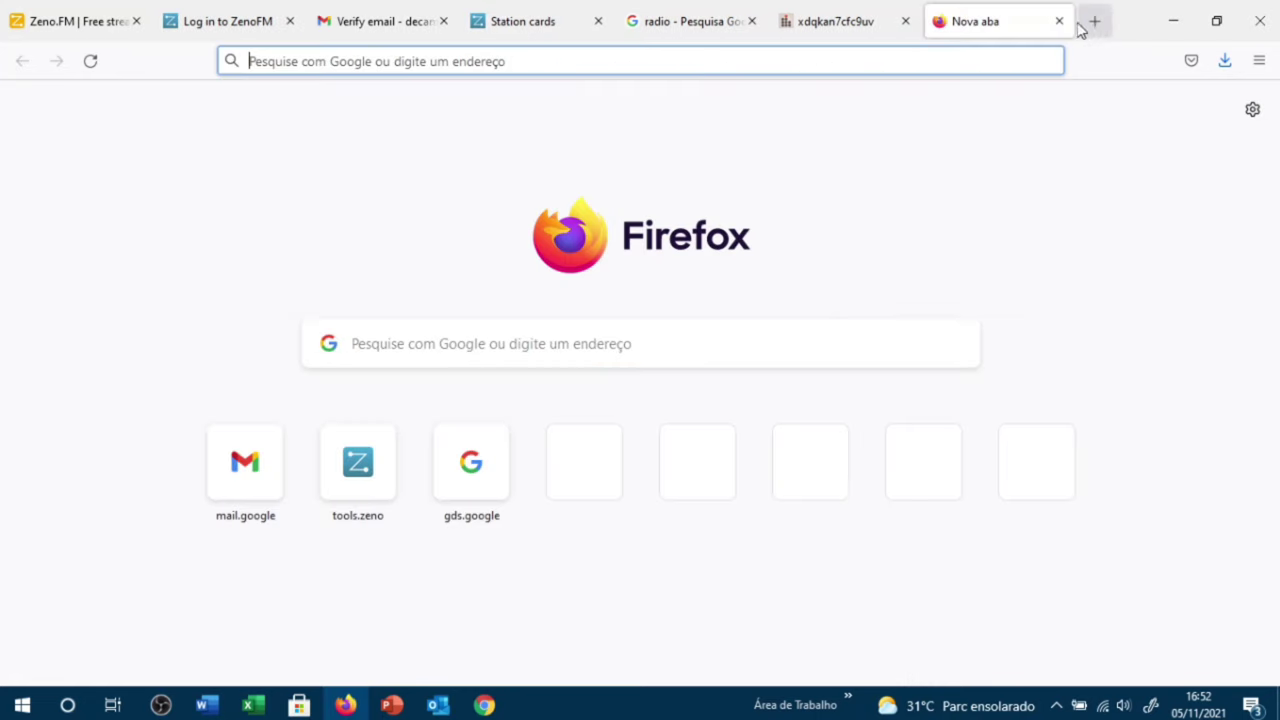
key("ctrl+v")
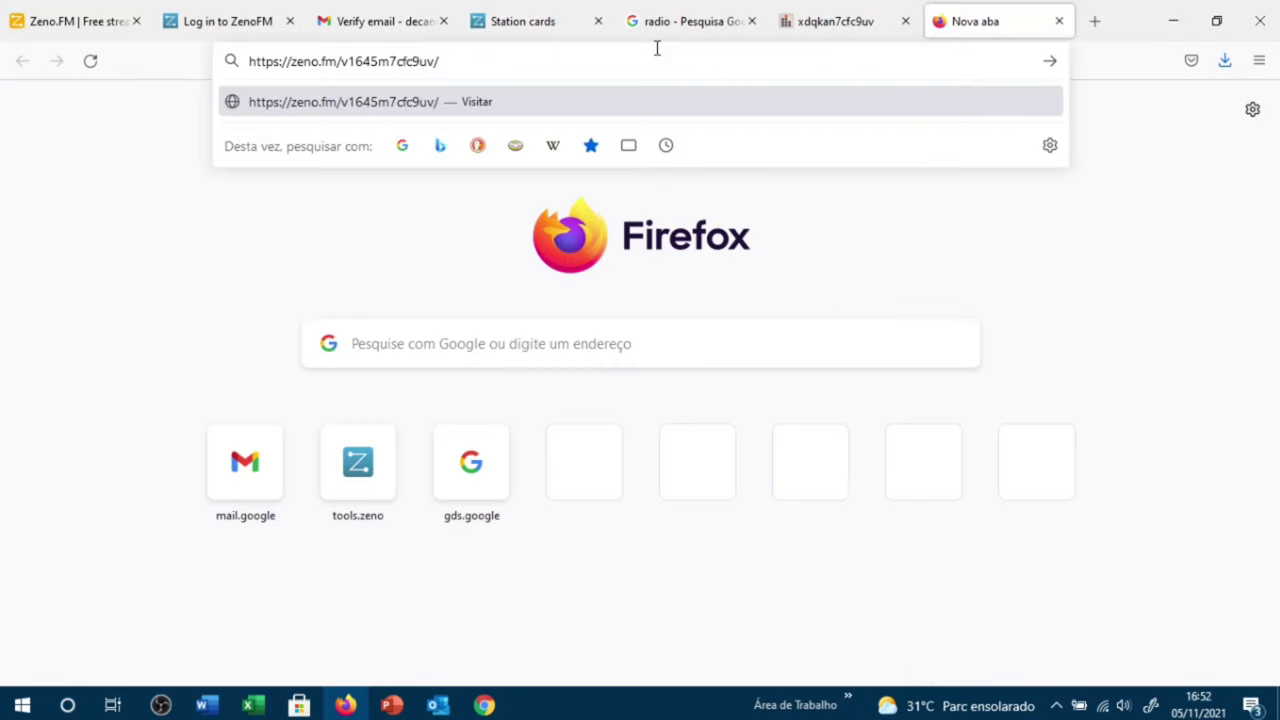
key("Return")
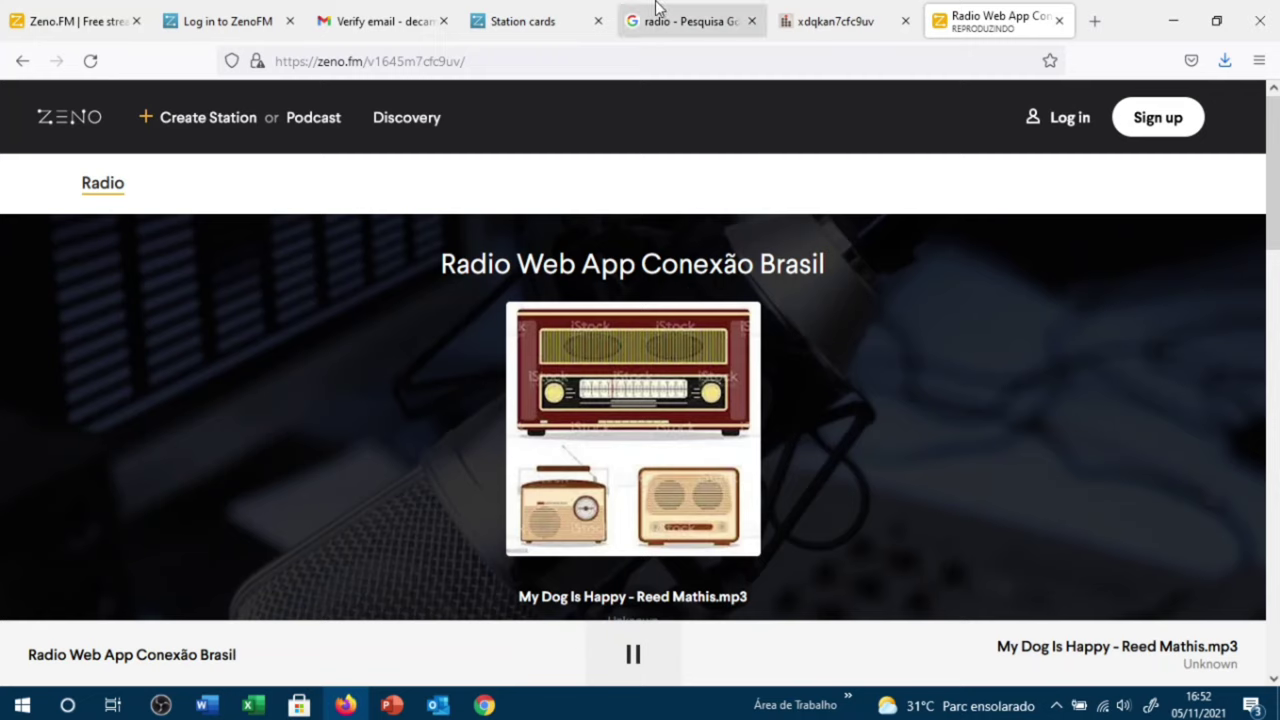
left_click(554, 14)
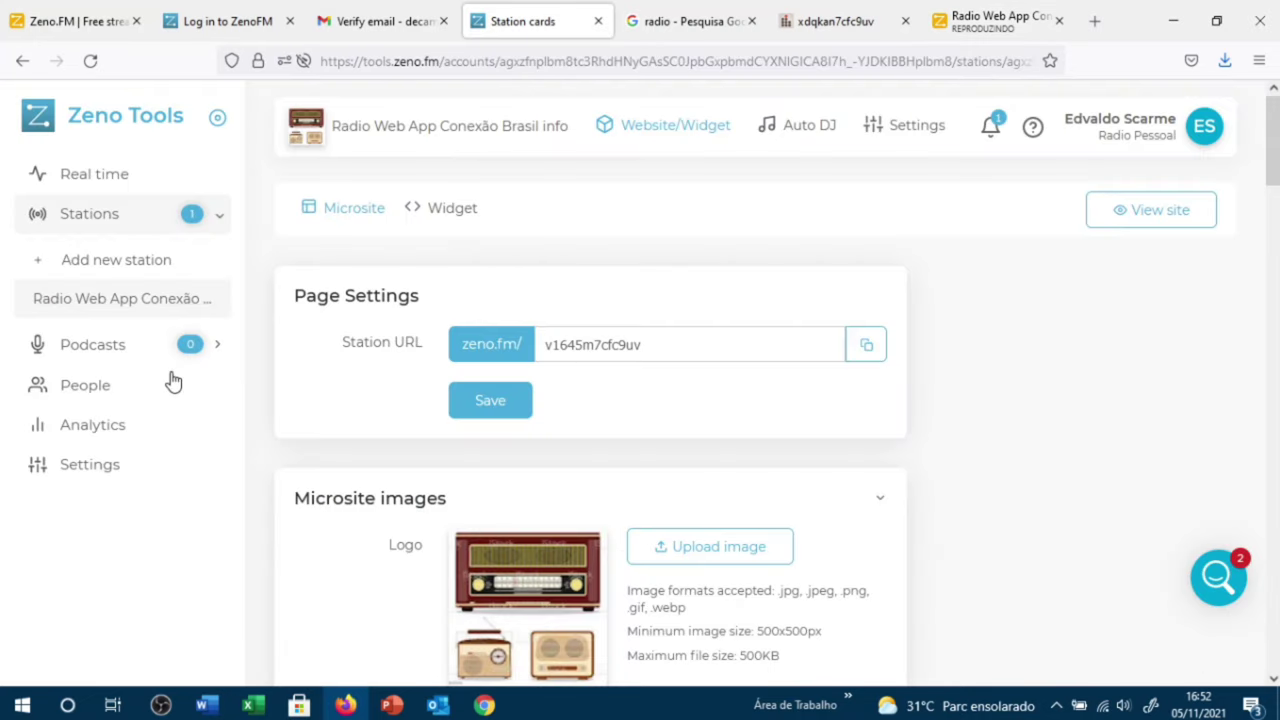
Step: Confirm the station dashboard shows one listener in Brazil, then return to the microsite playing My Dog Is Happy
left_click(109, 310)
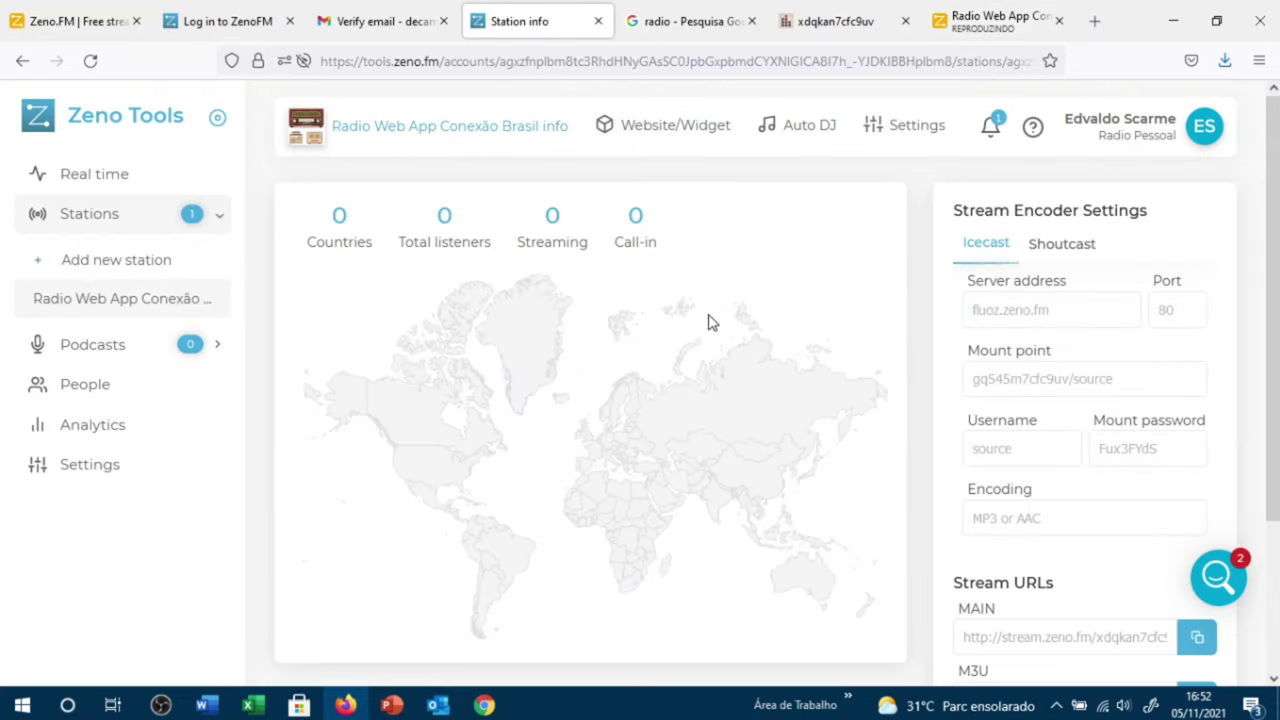
scroll(1146, 414, "down", 4)
scroll(1146, 414, "down", 3)
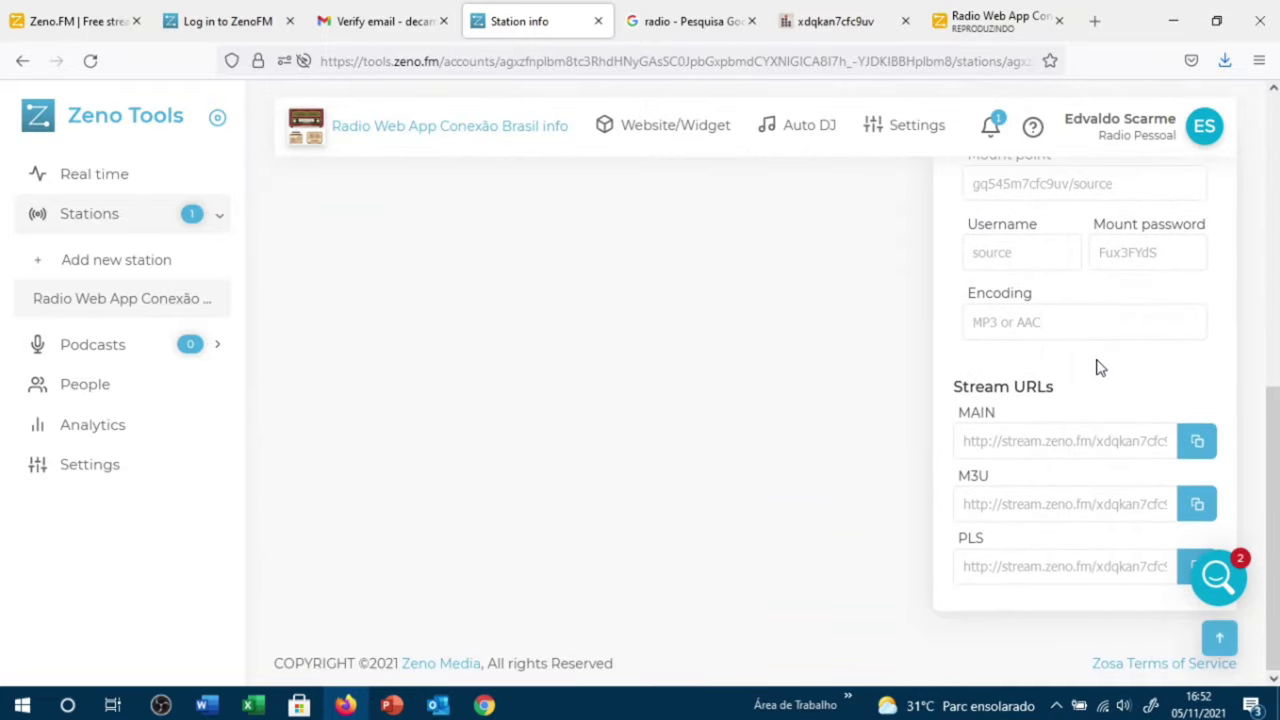
scroll(1080, 331, "up", 2)
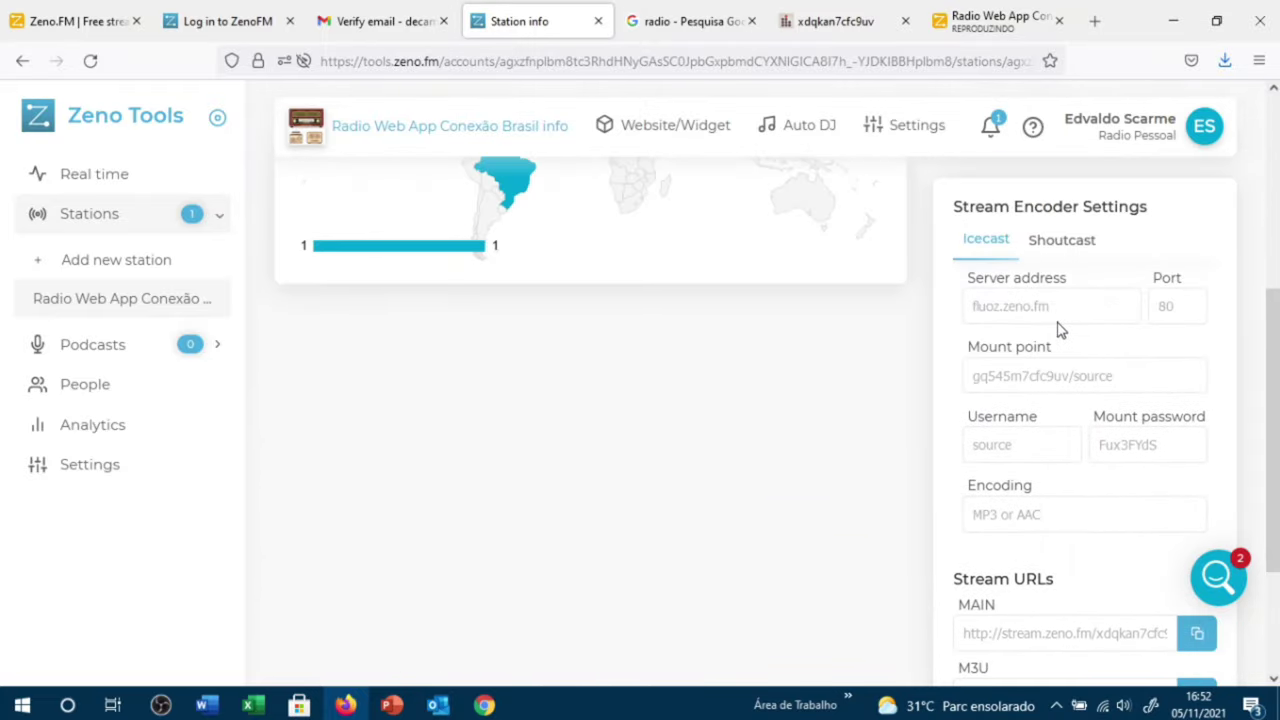
left_click(995, 20)
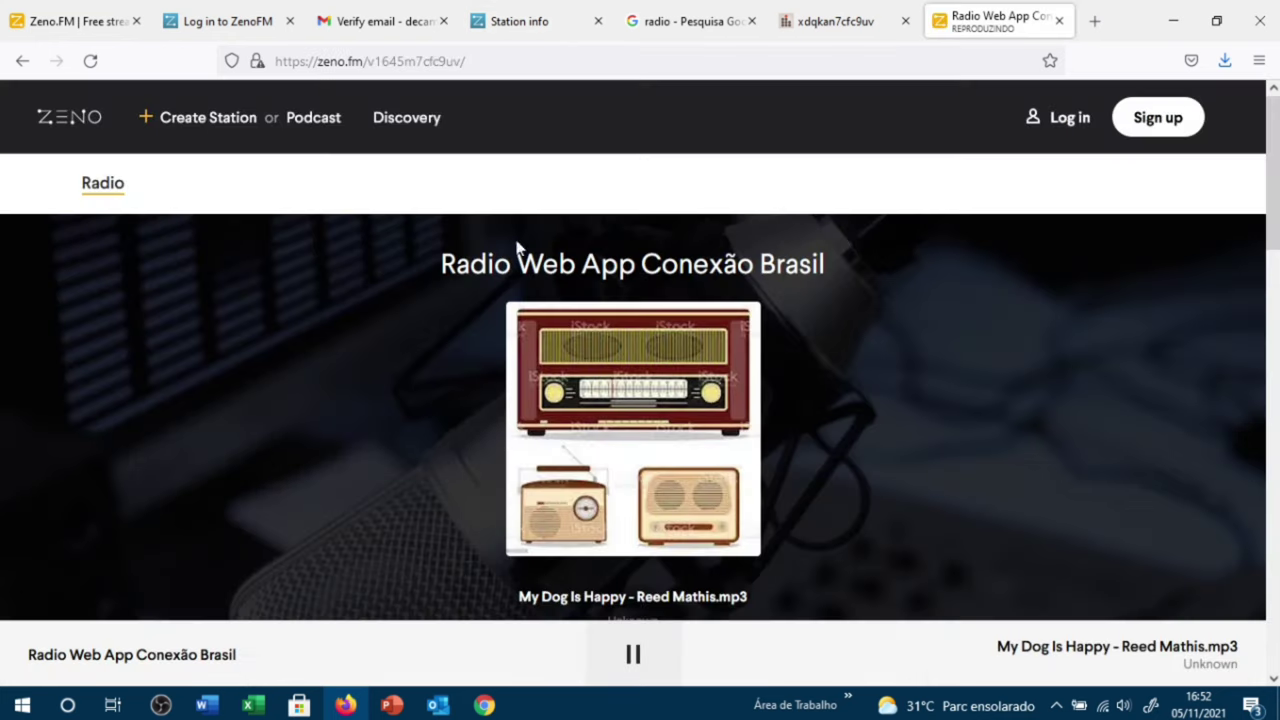